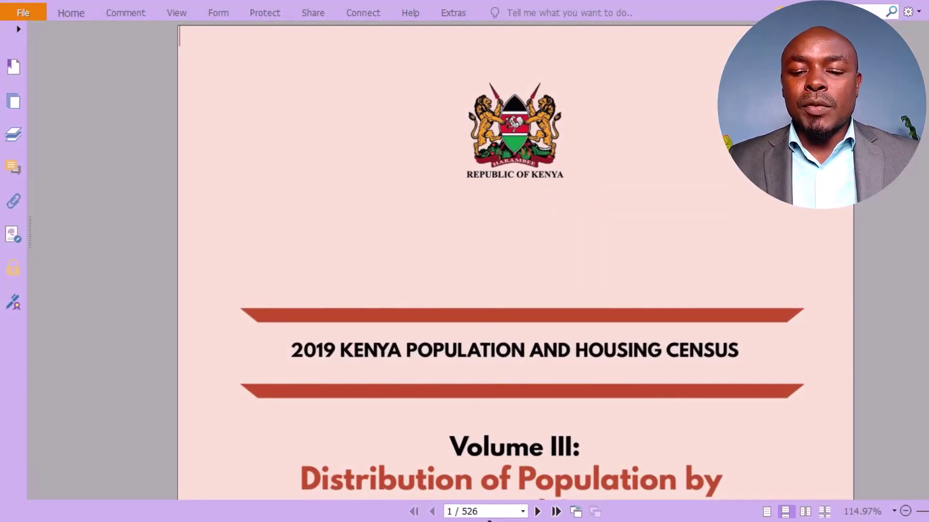
Go to page 26 of the 2019 Kenya census PDF.
left_click(490, 511)
type("26")
key("Return")
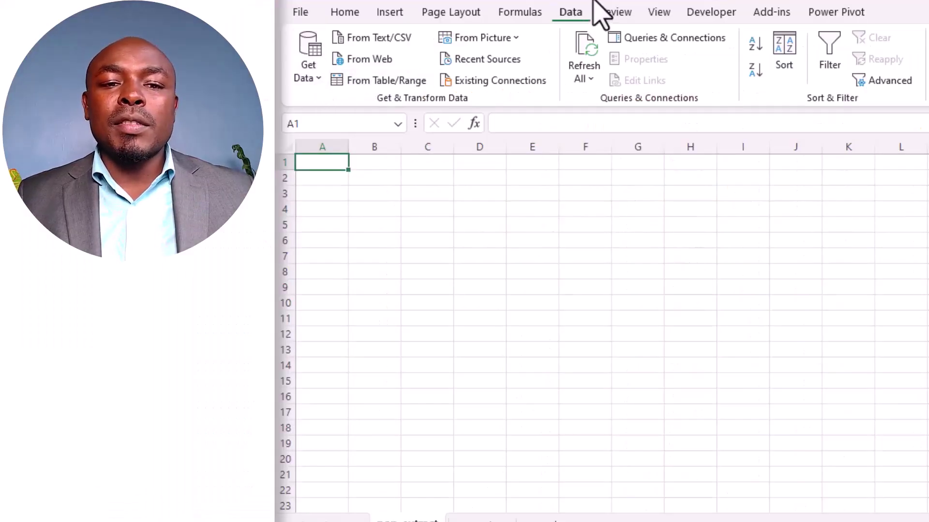
Switch to Excel and import VOLUME III KPHC 2019.pdf from the YTdemos folder on the Desktop as a PDF data source.
left_click(318, 79)
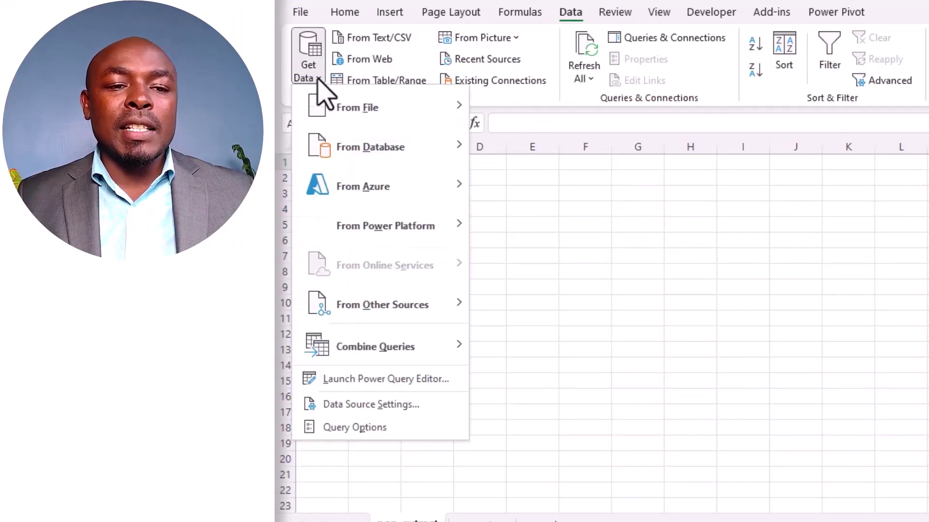
mouse_move(341, 116)
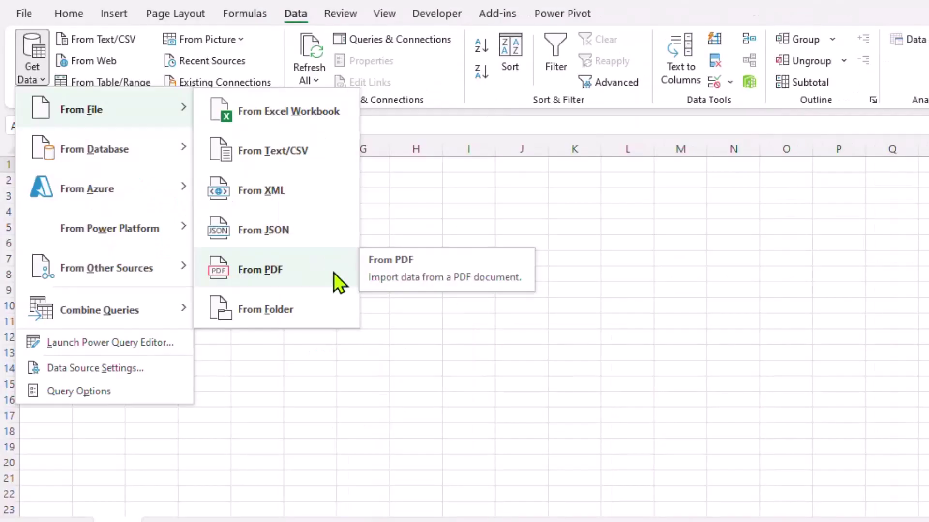
left_click(332, 272)
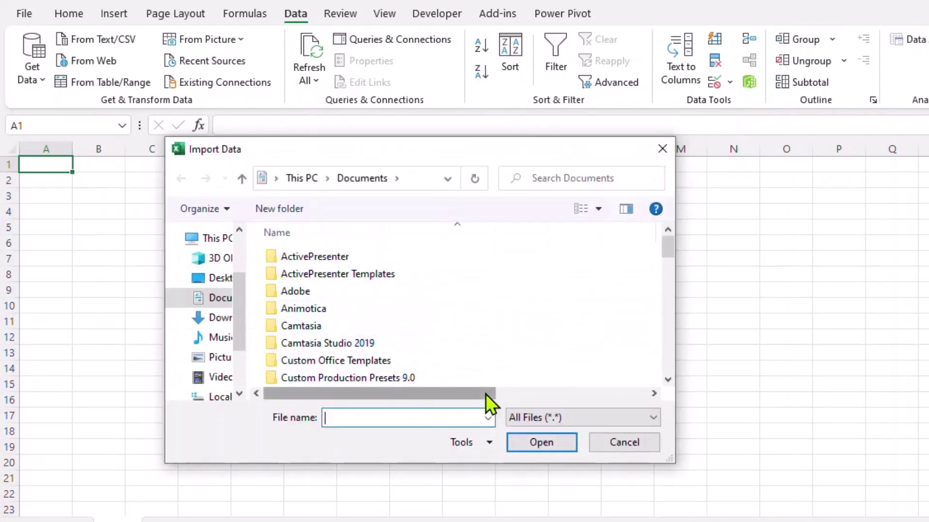
left_click(220, 281)
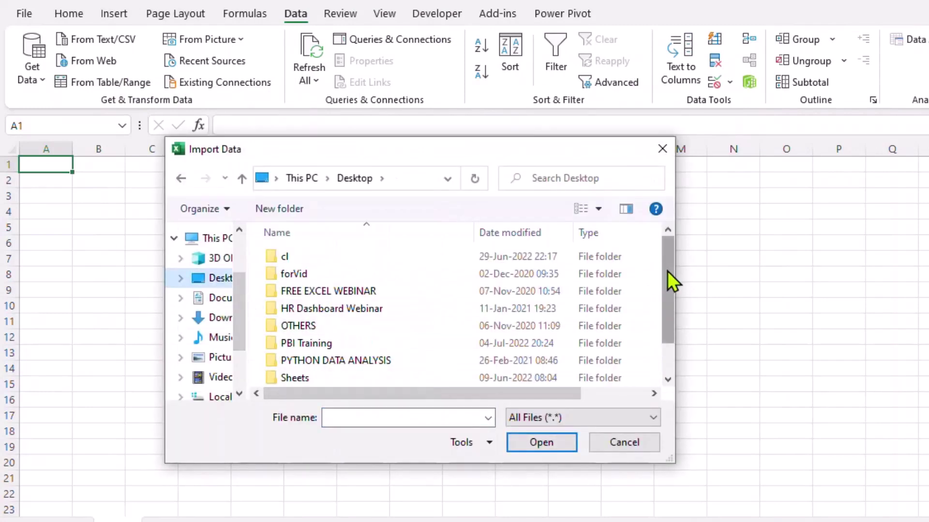
left_click_drag(667, 270, 671, 344)
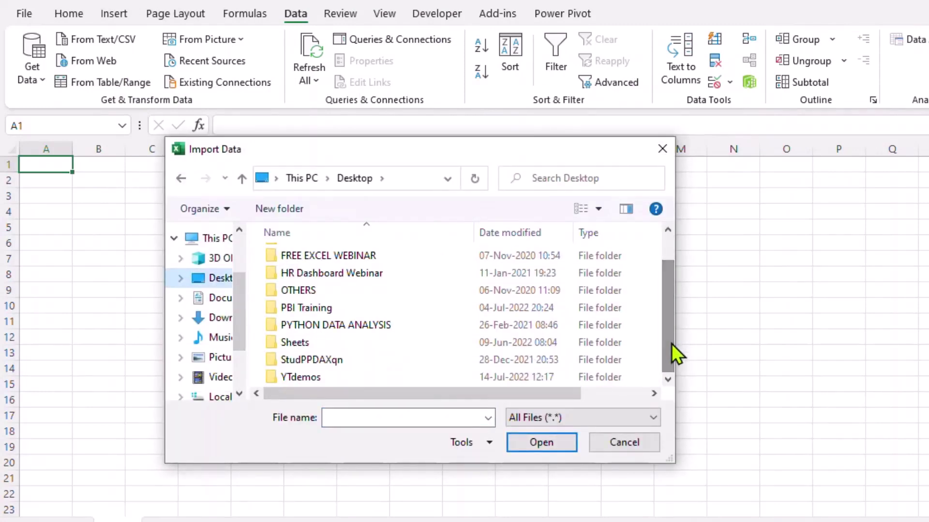
double_click(333, 376)
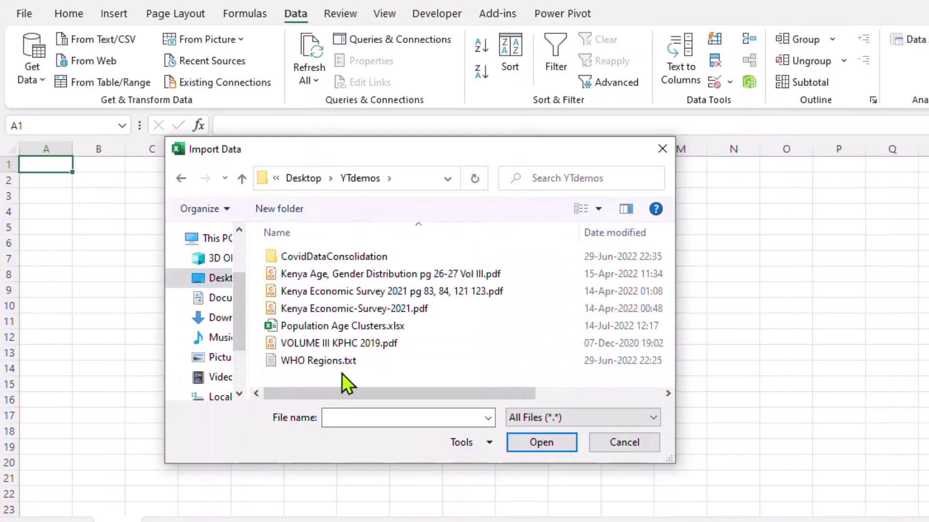
left_click(373, 344)
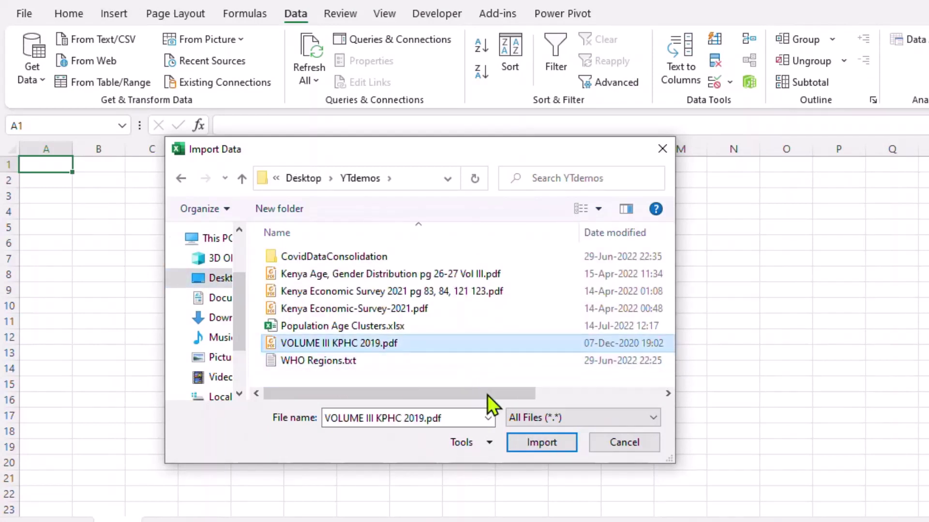
left_click(569, 447)
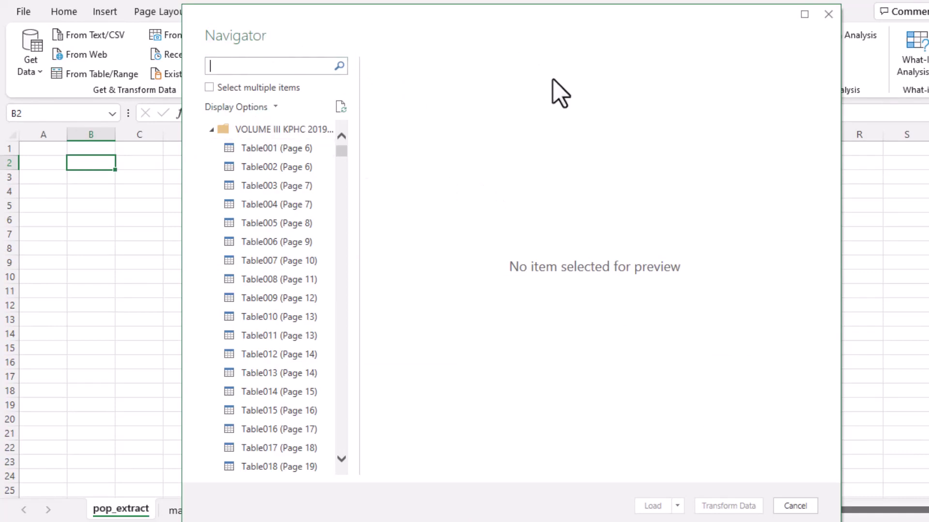
Browse the tables and pages detected in the PDF, previewing Table001, Page009 and Table043.
left_click(341, 149)
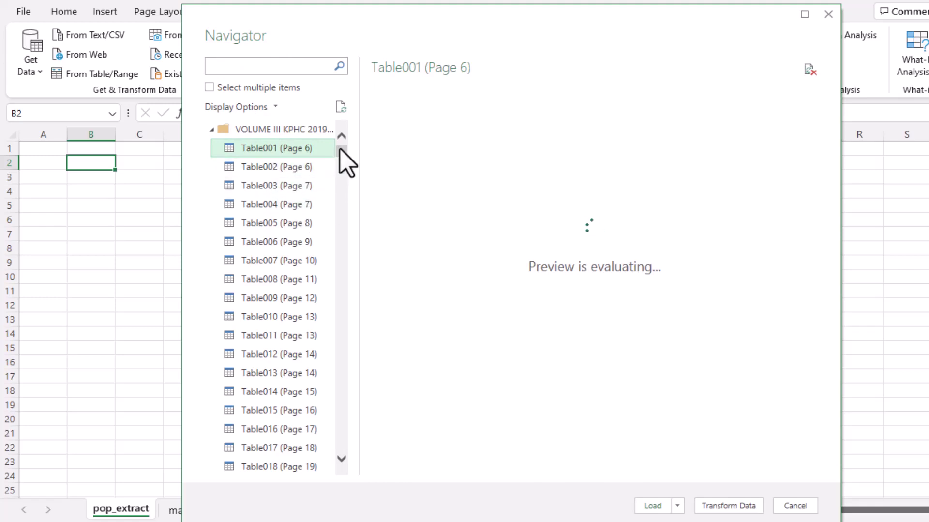
left_click_drag(340, 149, 340, 177)
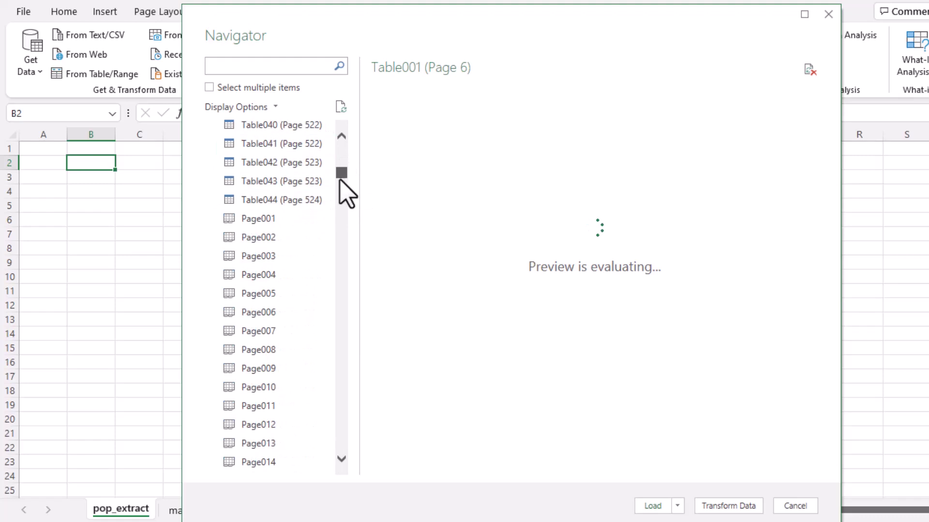
scroll(276, 220, "down", 3)
left_click(275, 216)
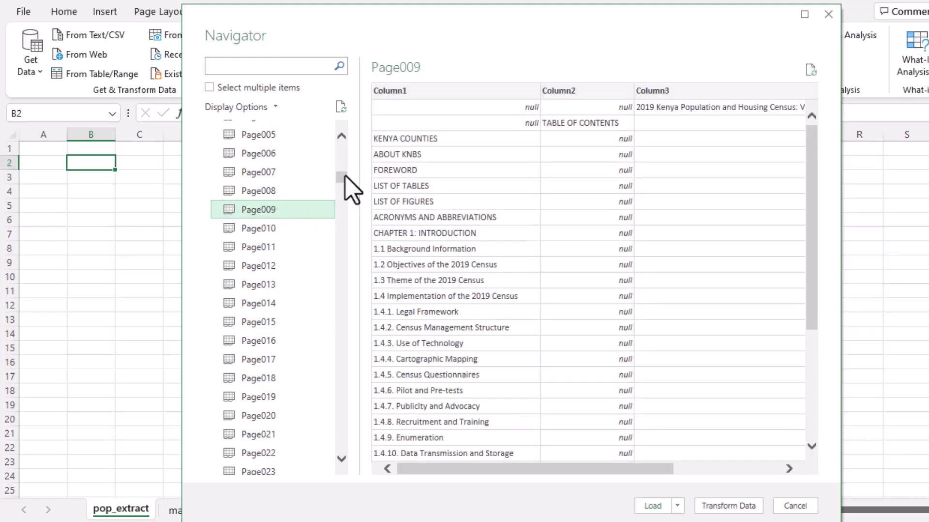
left_click_drag(345, 175, 341, 170)
left_click(292, 173)
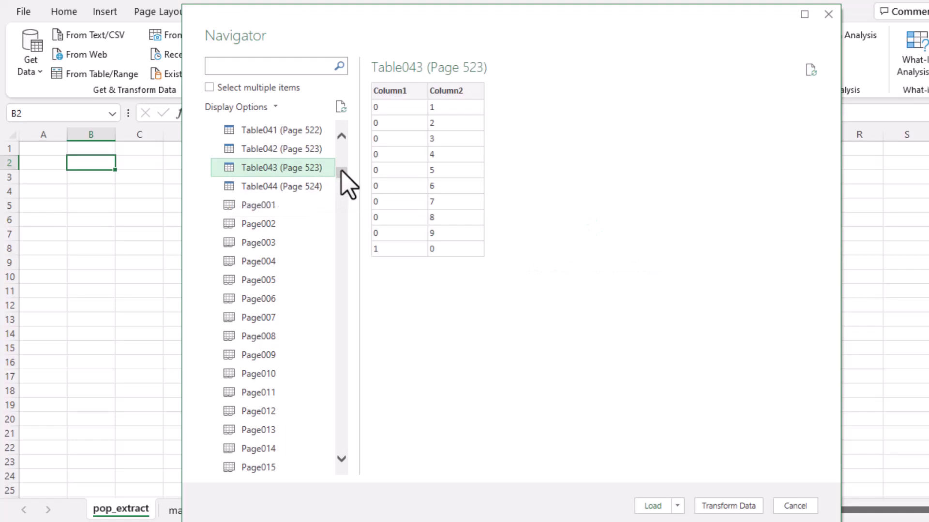
left_click_drag(341, 171, 342, 159)
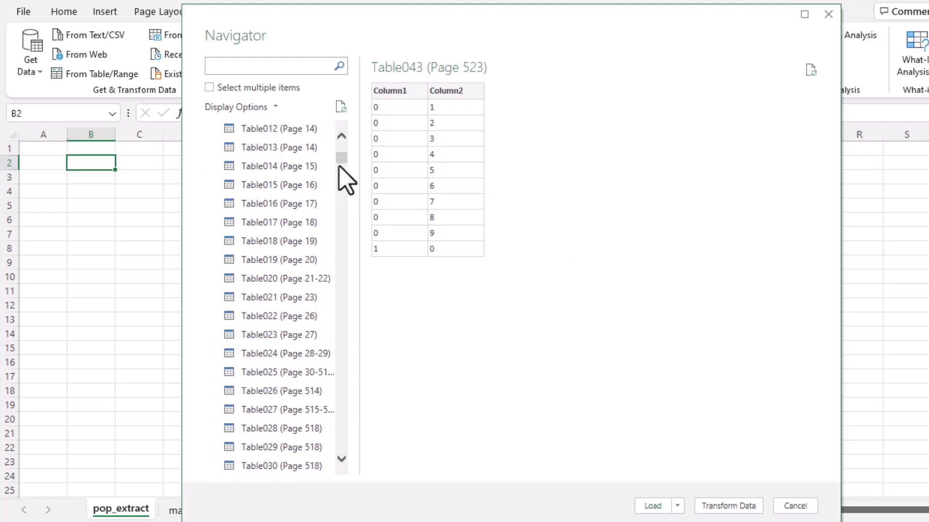
Preview Table022 (Page 26) and Table023 (Page 27), then select both together and load them into the Power Query Editor for transformation.
left_click(304, 319)
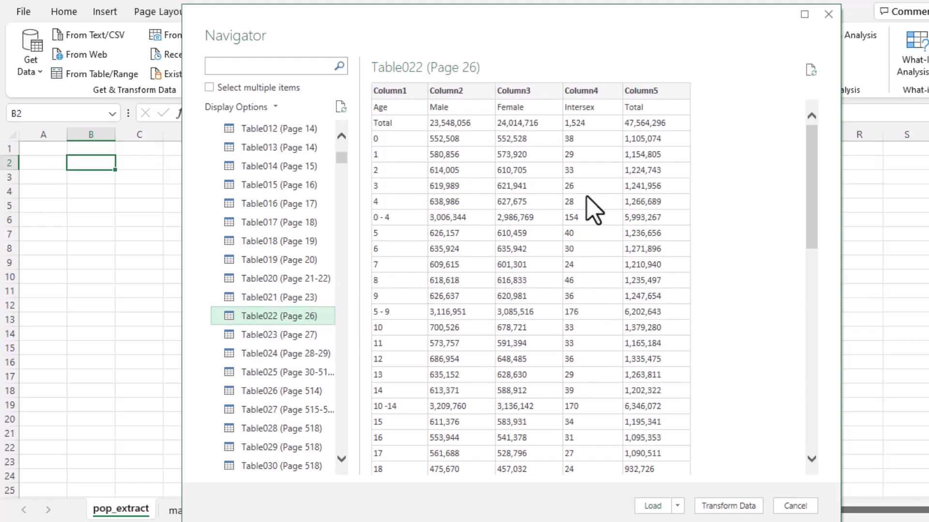
left_click(286, 336)
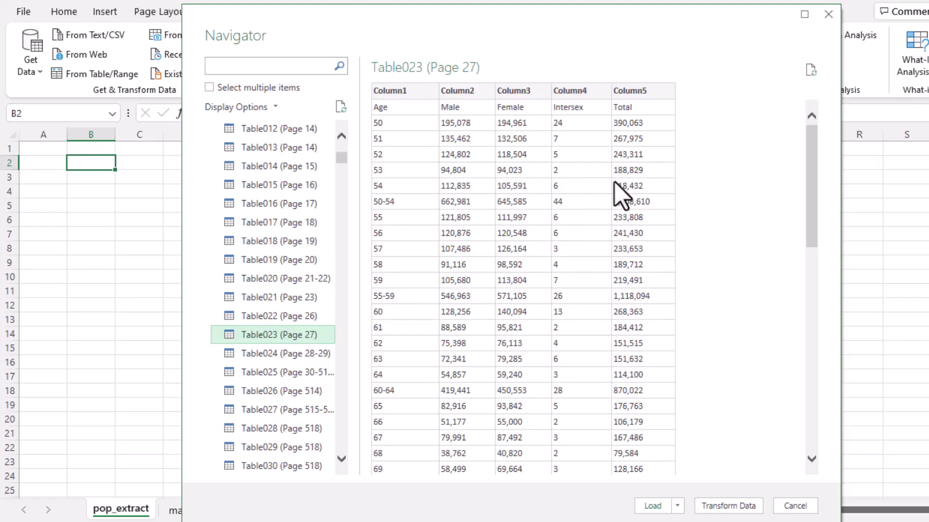
left_click(213, 92)
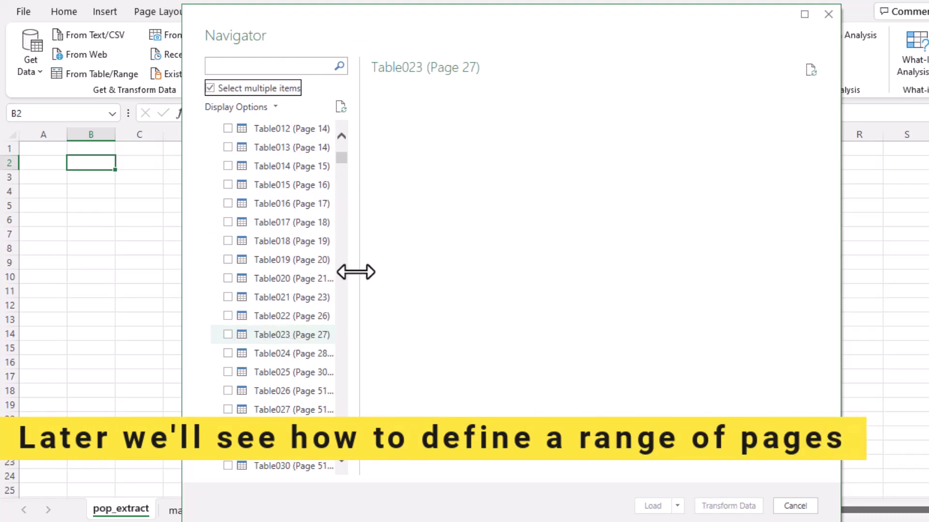
left_click(228, 316)
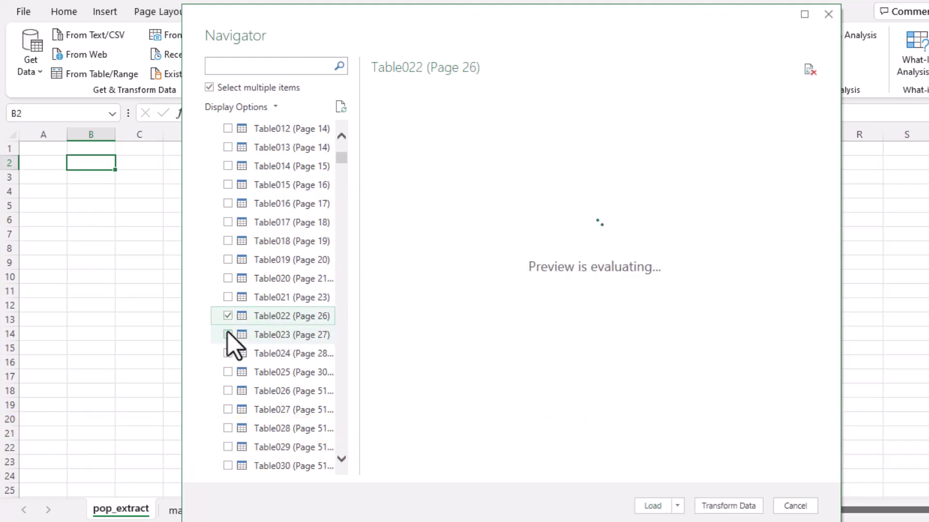
left_click(228, 335)
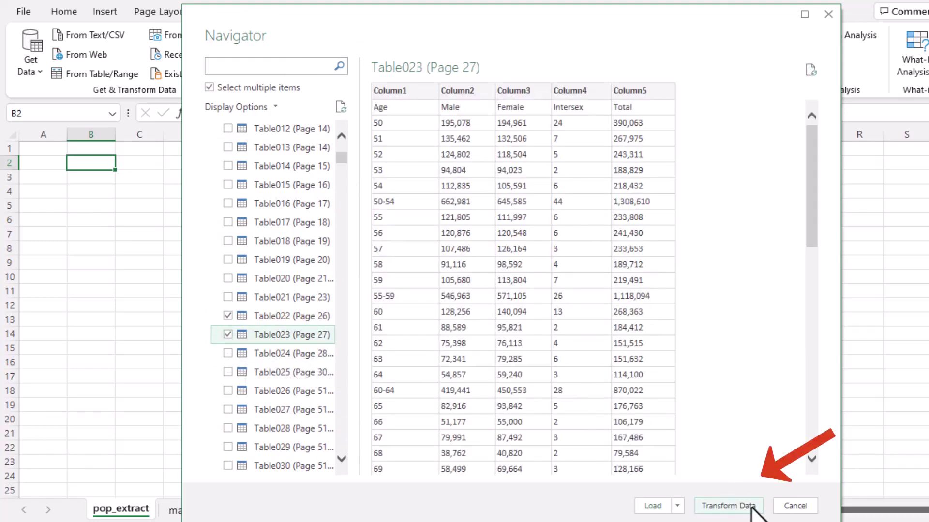
left_click(729, 505)
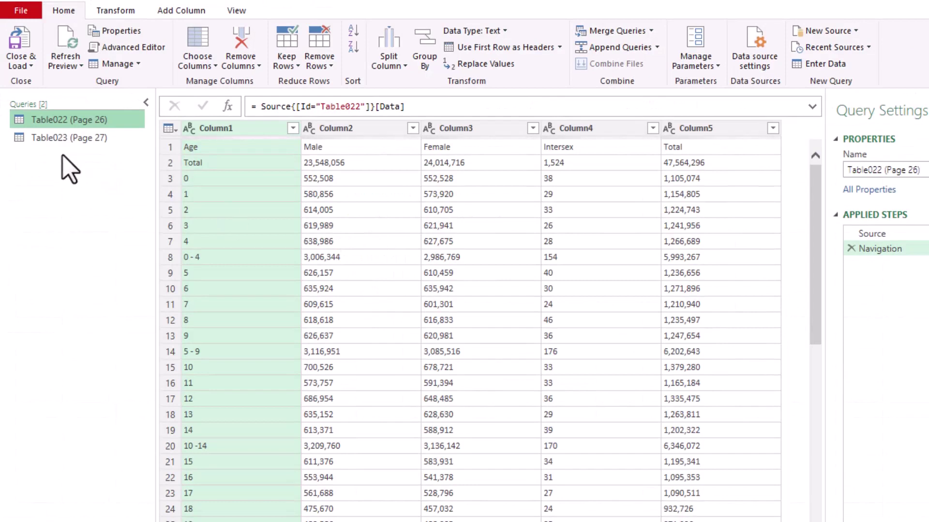
Compare the data of the Table023 (Page 27) query with the Table022 (Page 26) query.
left_click(96, 138)
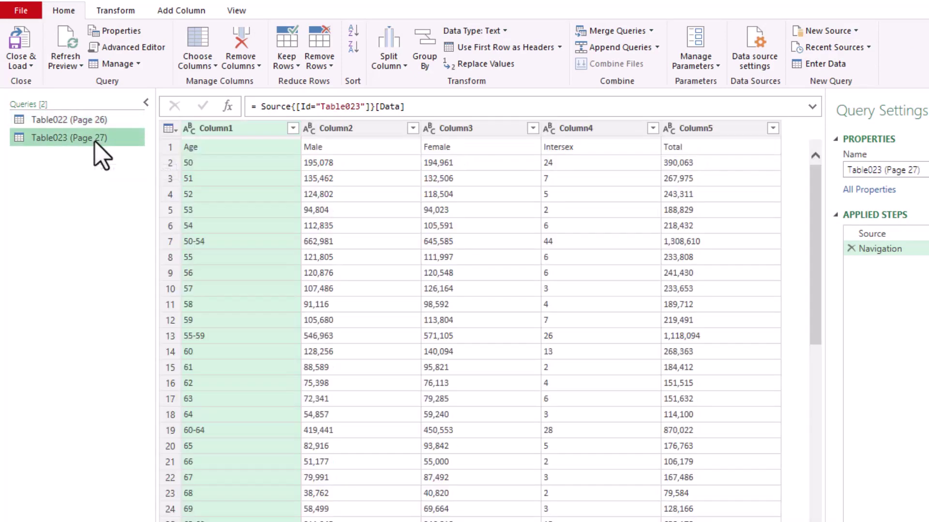
left_click(112, 121)
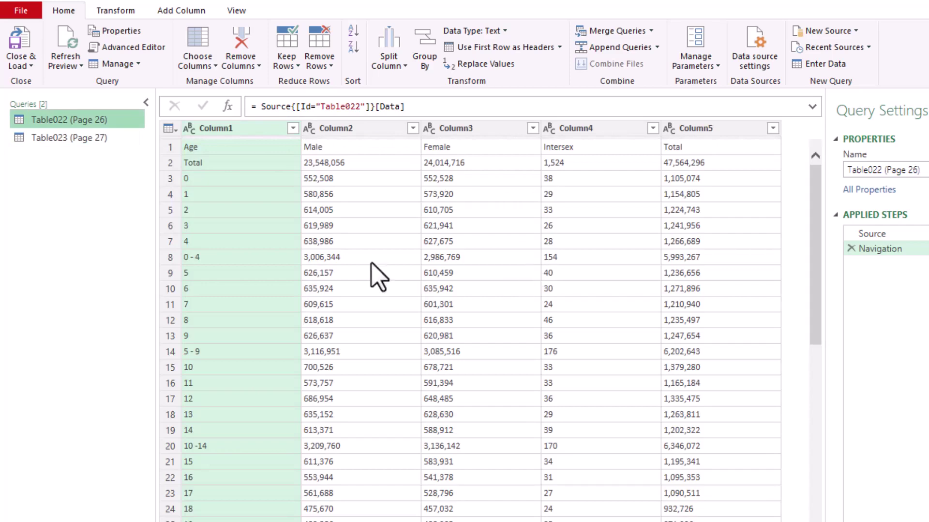
left_click(255, 196)
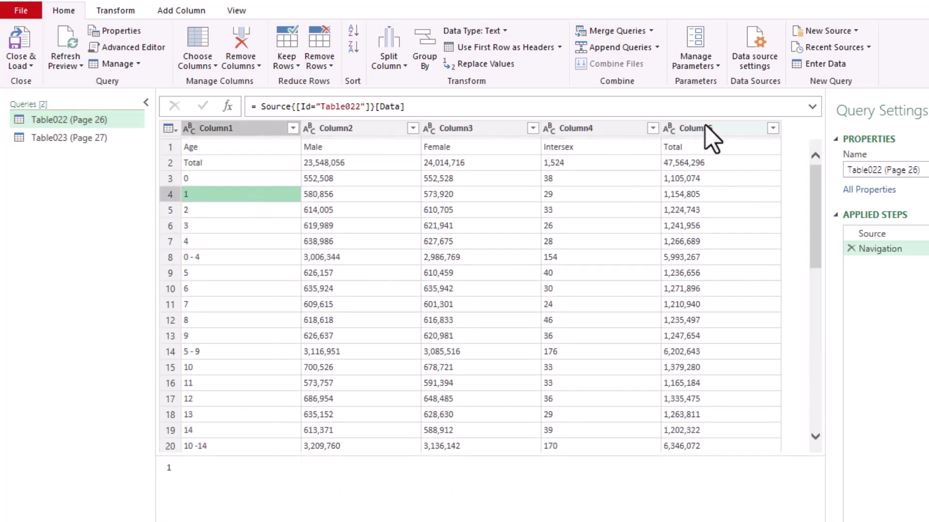
key("Down")
key("Down")
key("Right")
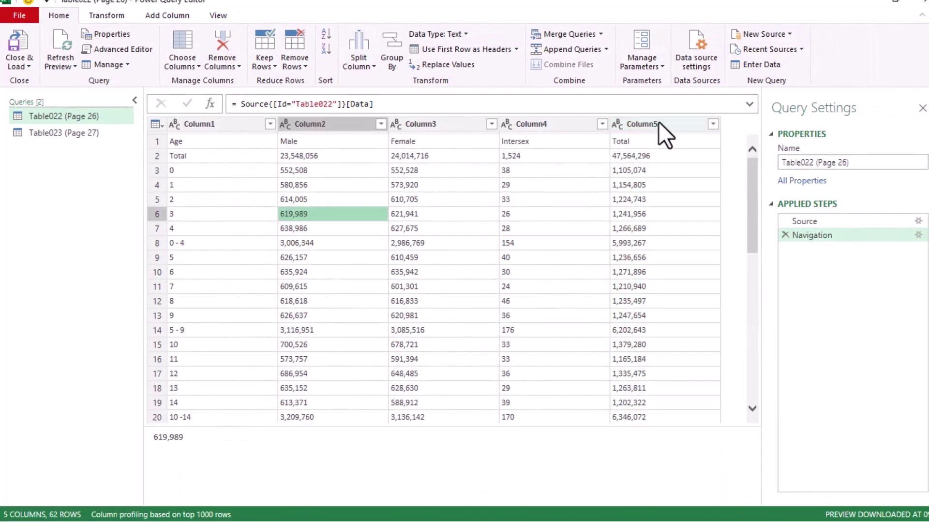
Remove the totals column, Column5, from the Table022 (Page 26) query.
left_click(658, 124)
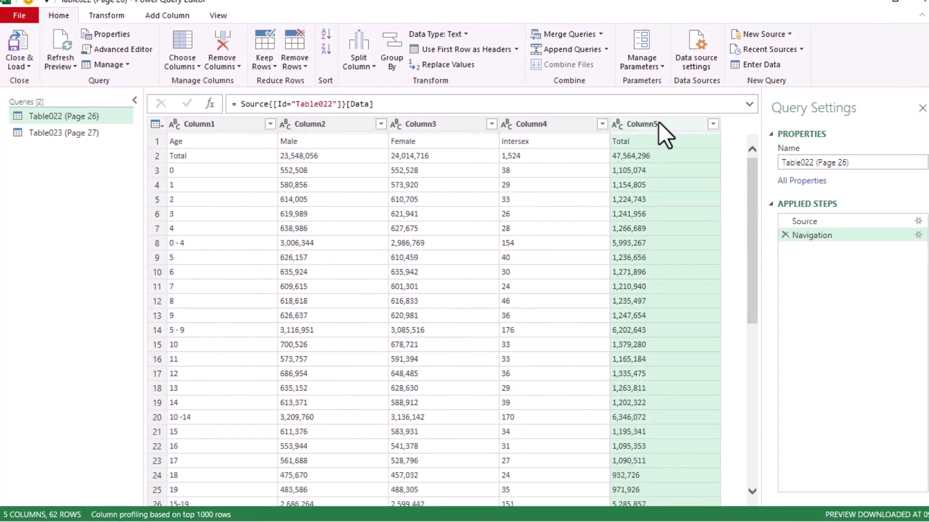
right_click(658, 123)
left_click(690, 152)
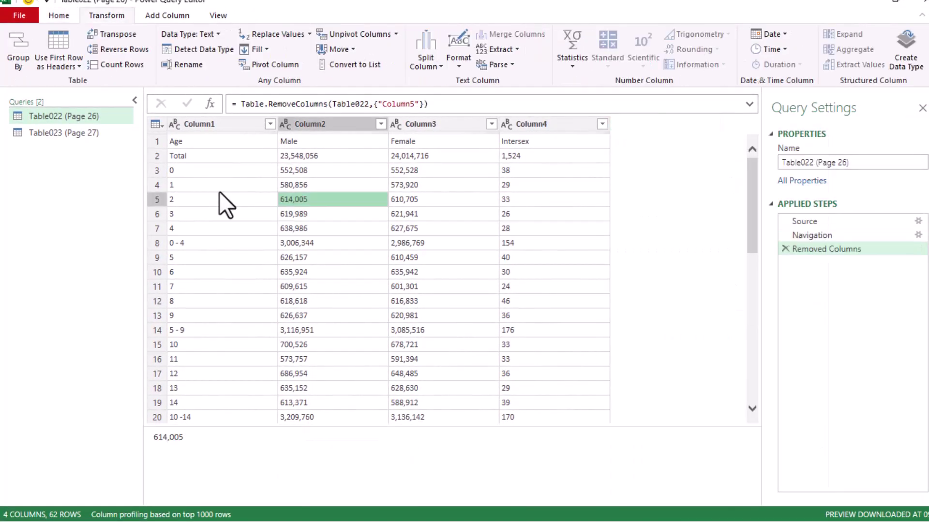
Promote the first row of the Table022 query, with Age, Male, Female and Intersex, to column headers.
left_click(202, 145)
left_click(307, 144)
left_click(438, 143)
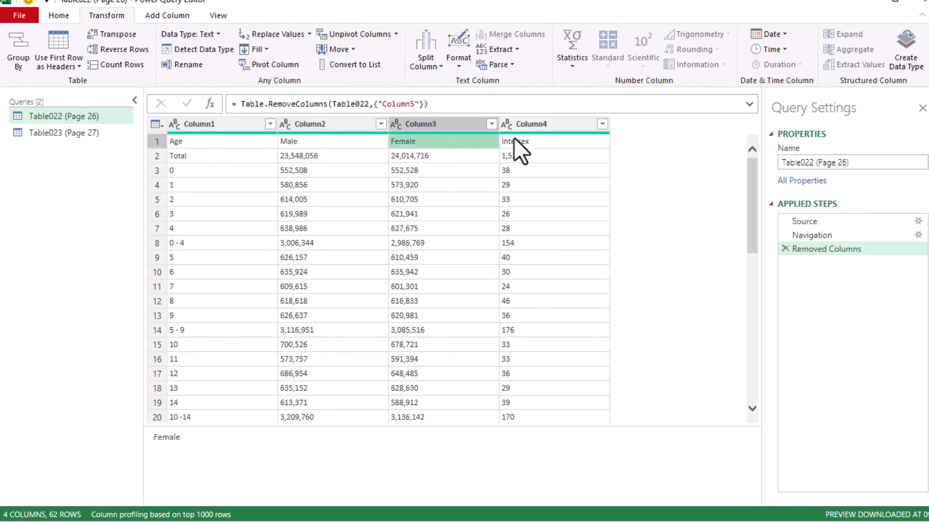
left_click(514, 138)
left_click(306, 157)
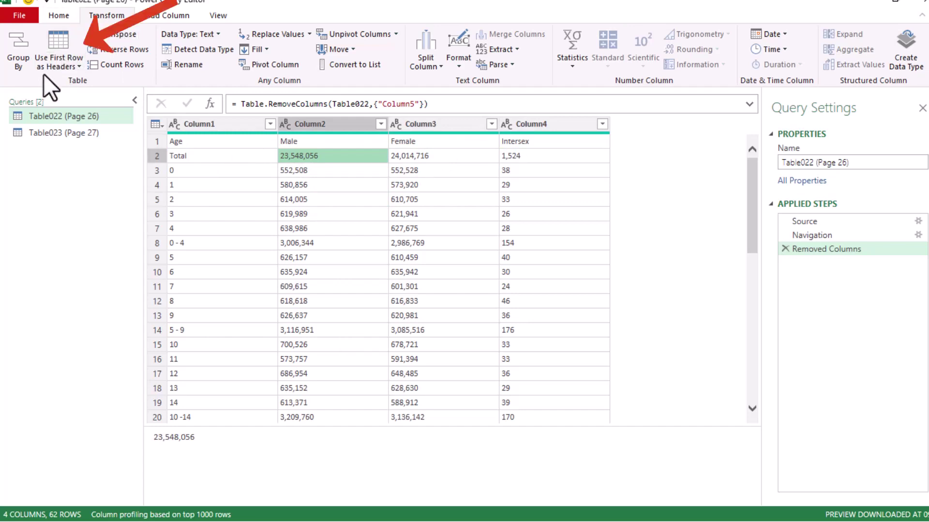
left_click(56, 40)
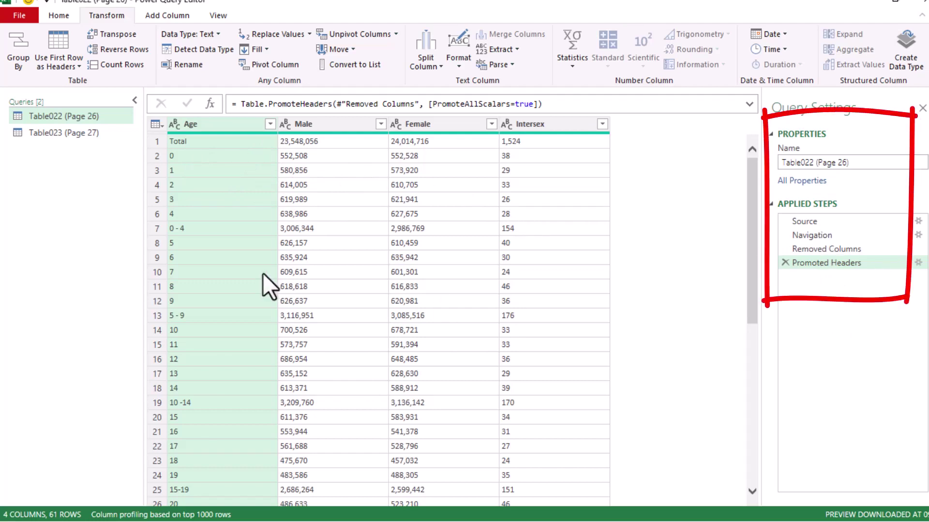
Examine the Age column's single-age rows and its grouped rows such as 0 - 4, 5 - 9 and 10 -14.
left_click(223, 184)
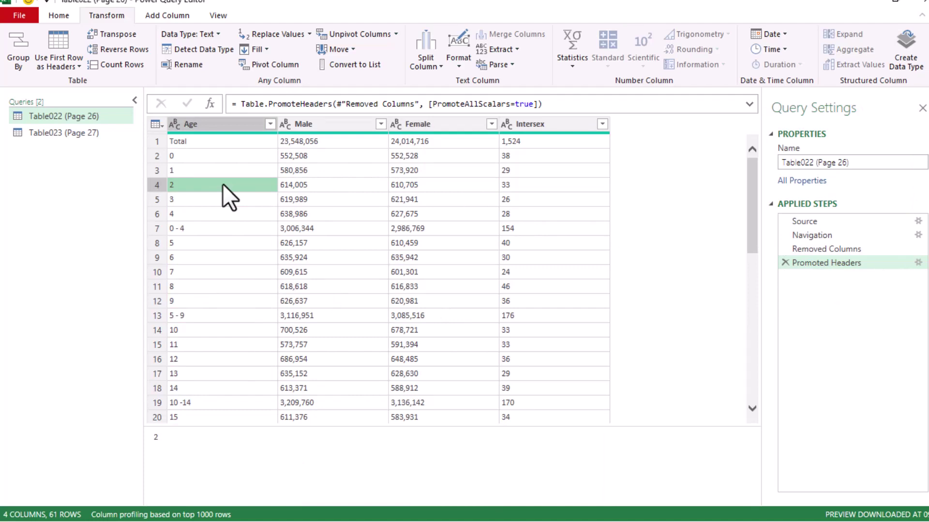
left_click(210, 229)
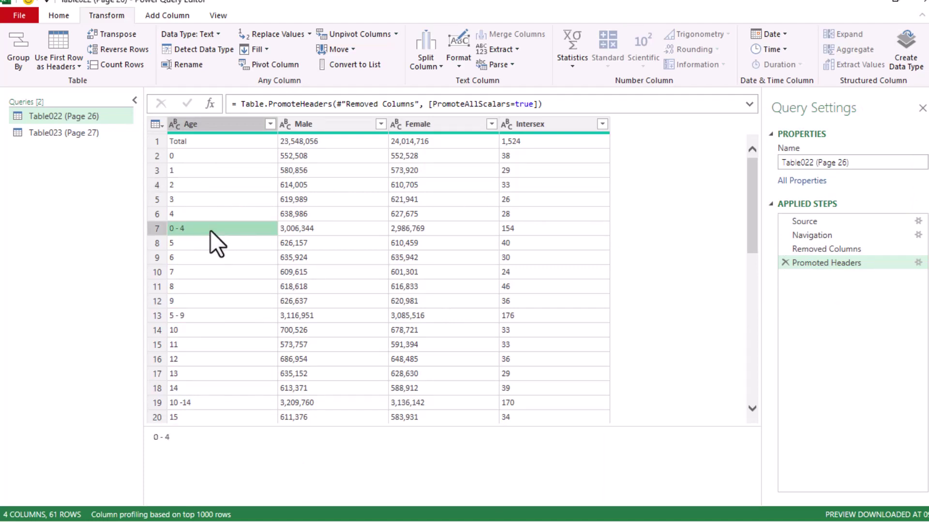
left_click(196, 319)
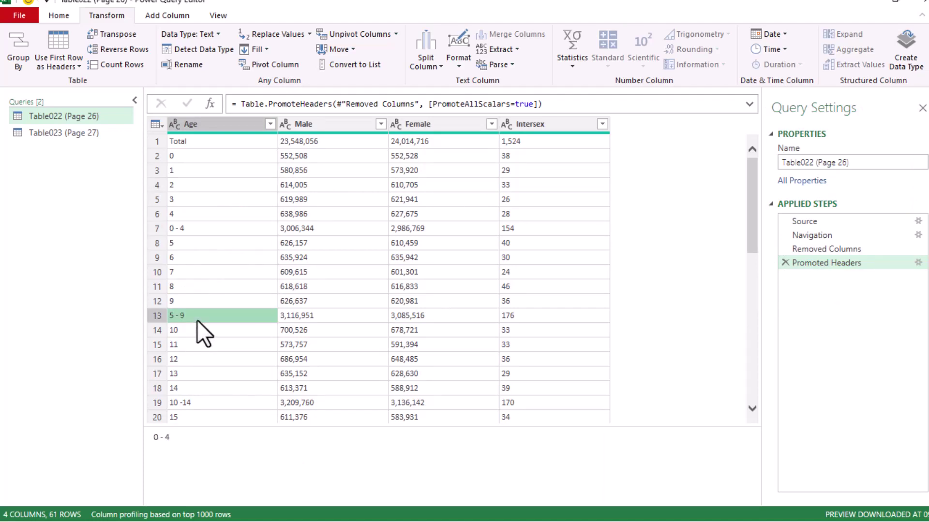
left_click(217, 402)
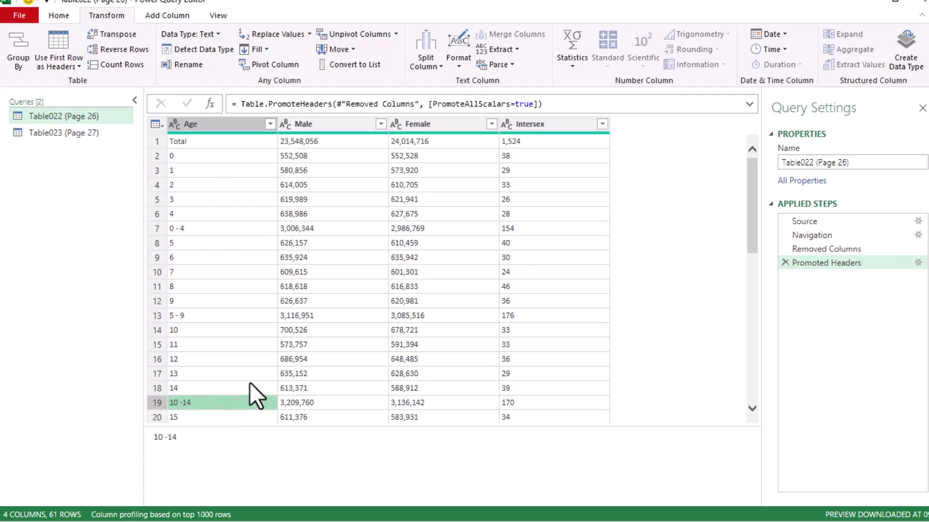
left_click(227, 186)
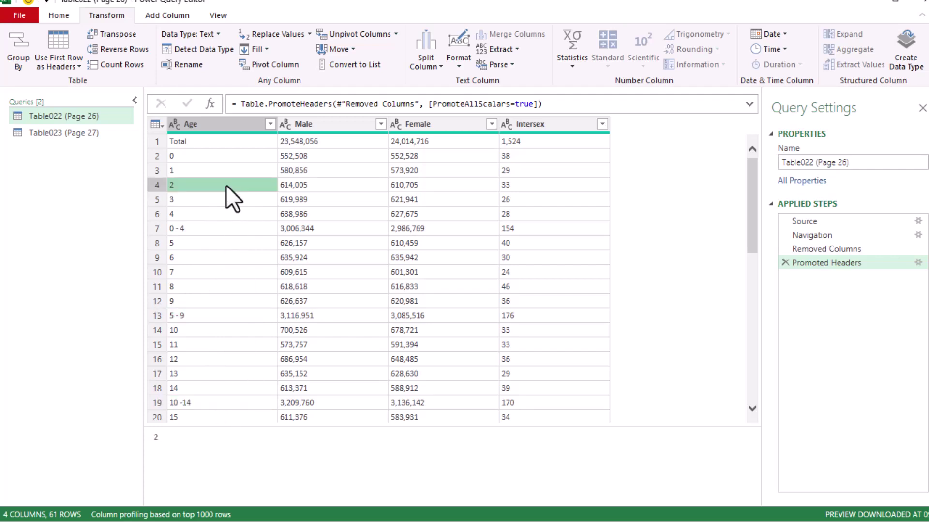
left_click(233, 159)
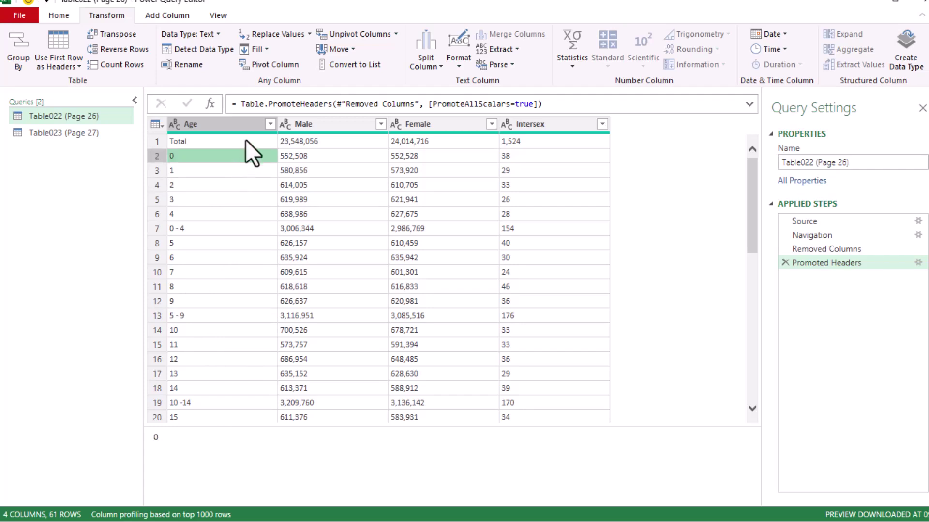
Filter the Age column of the Table022 (Page 26) query to exclude Total and every grouped age range, such as 0 - 4, 10 -14 and 45-49.
left_click(270, 124)
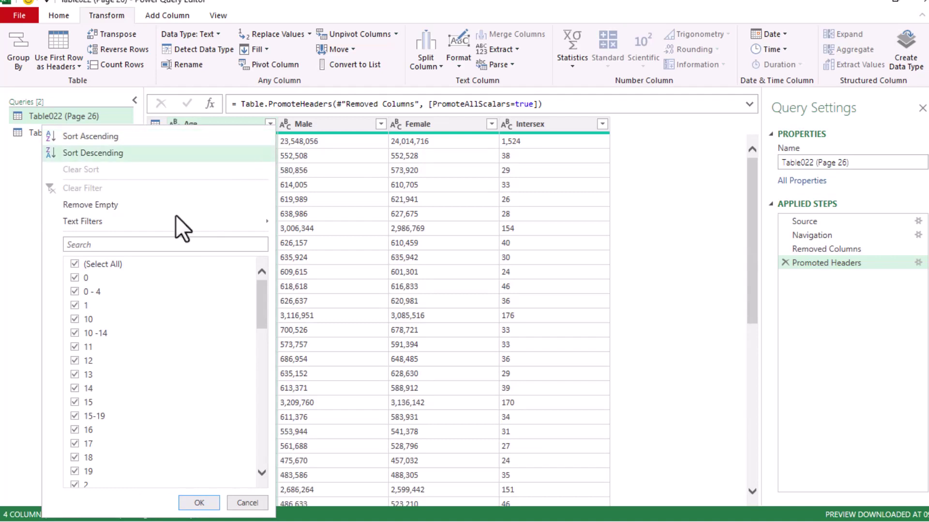
left_click(75, 292)
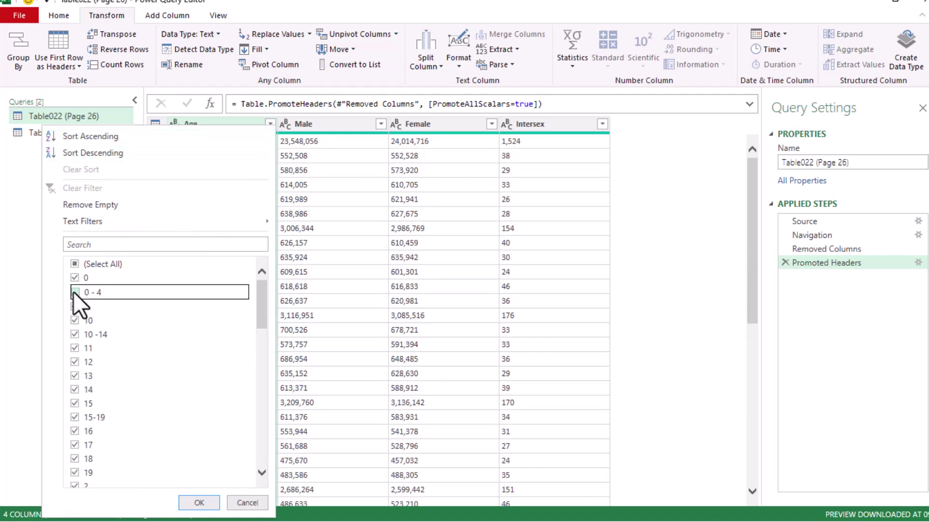
left_click(74, 334)
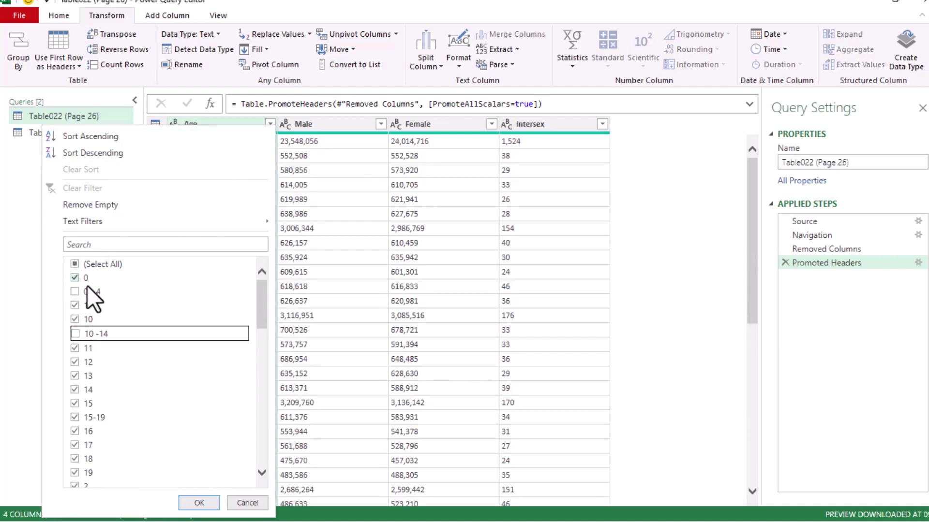
left_click(75, 417)
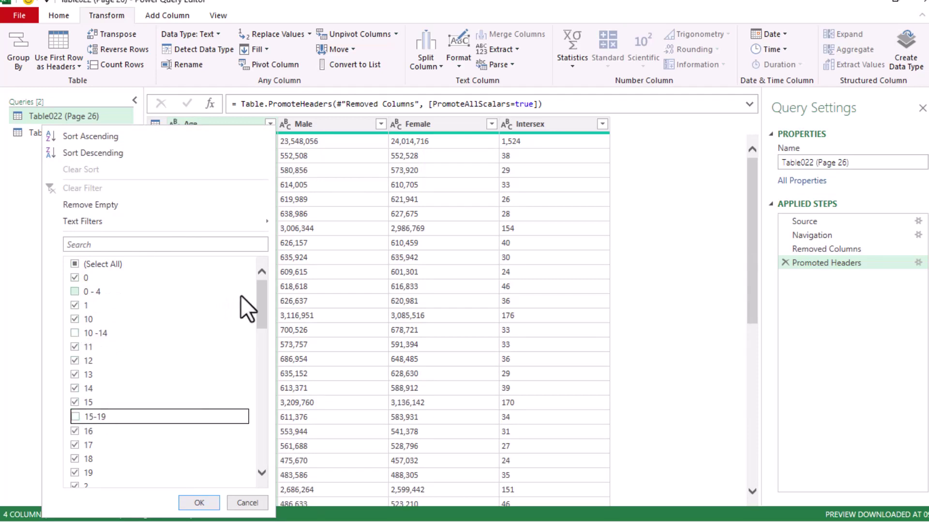
left_click_drag(258, 298, 262, 317)
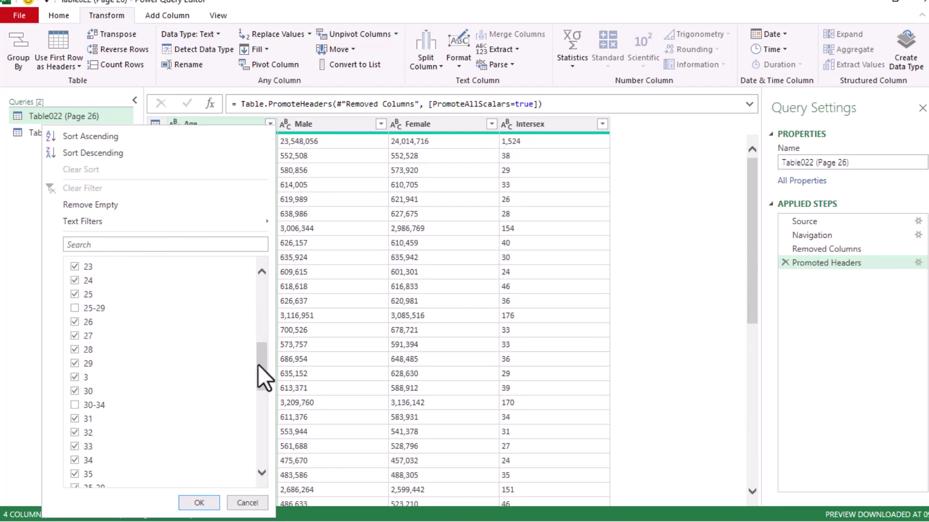
left_click_drag(258, 364, 261, 402)
left_click(186, 358)
left_click(79, 351)
scroll(91, 354, "down", 2)
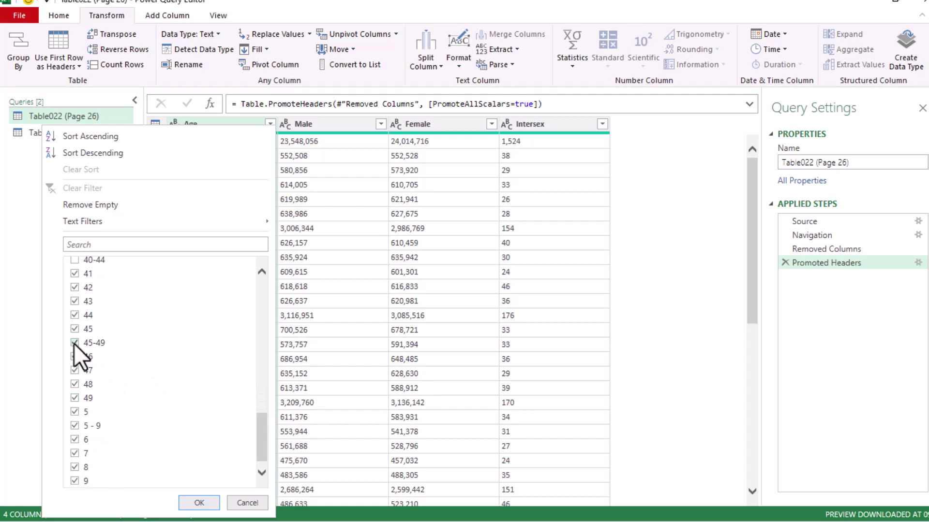
left_click(75, 344)
left_click(88, 427)
left_click_drag(259, 428, 259, 449)
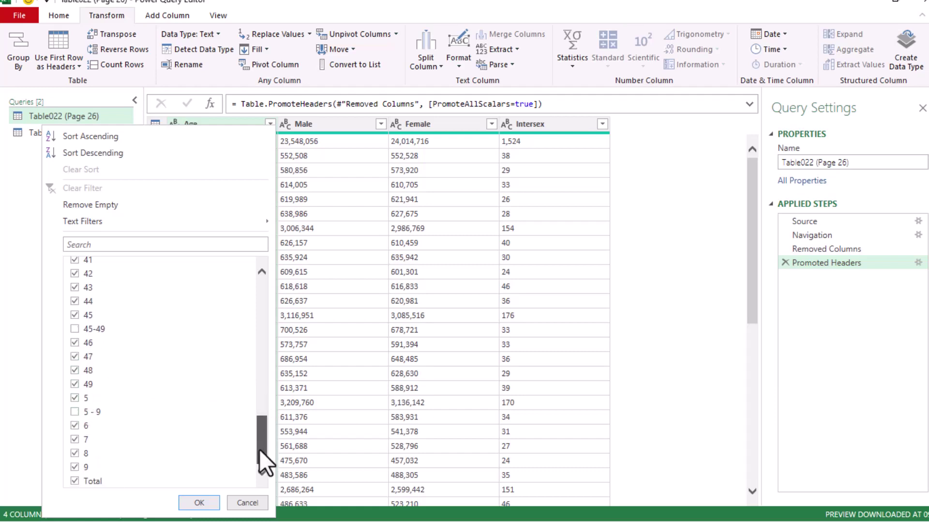
left_click(74, 480)
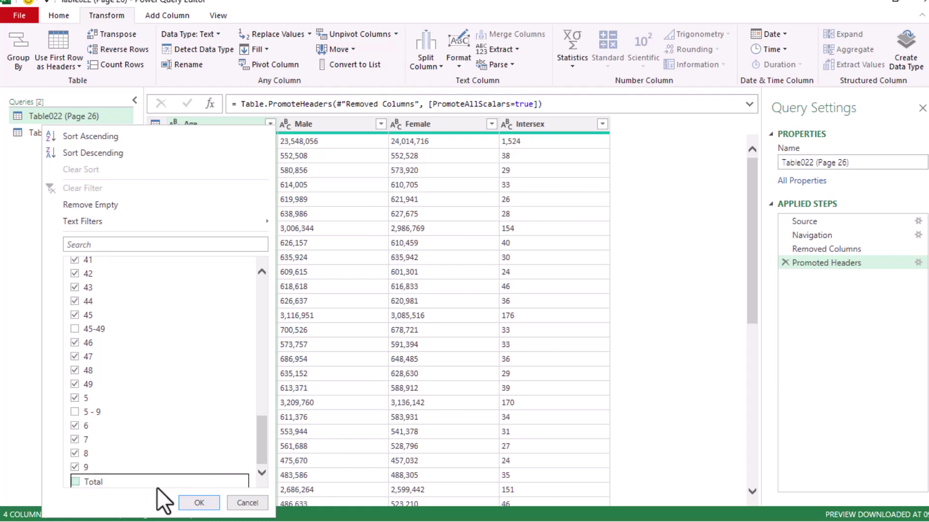
left_click(196, 502)
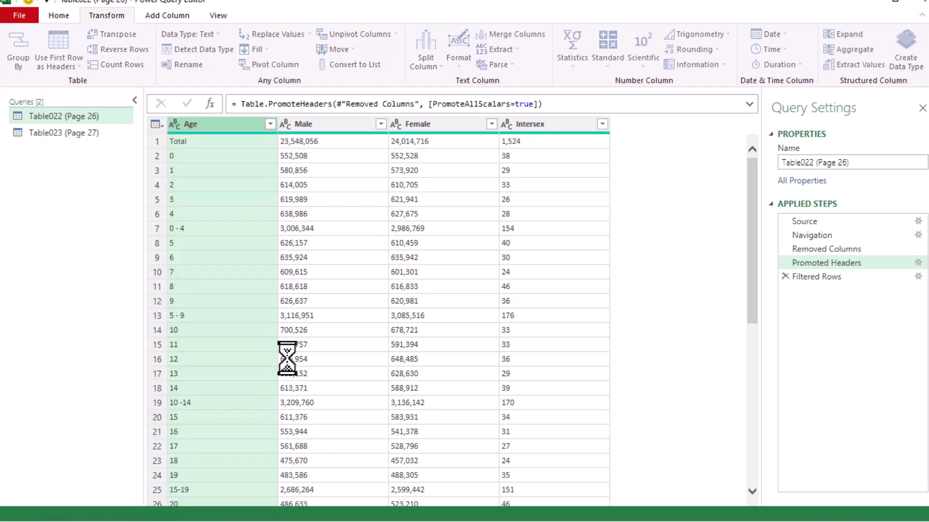
left_click(485, 161)
left_click(349, 215)
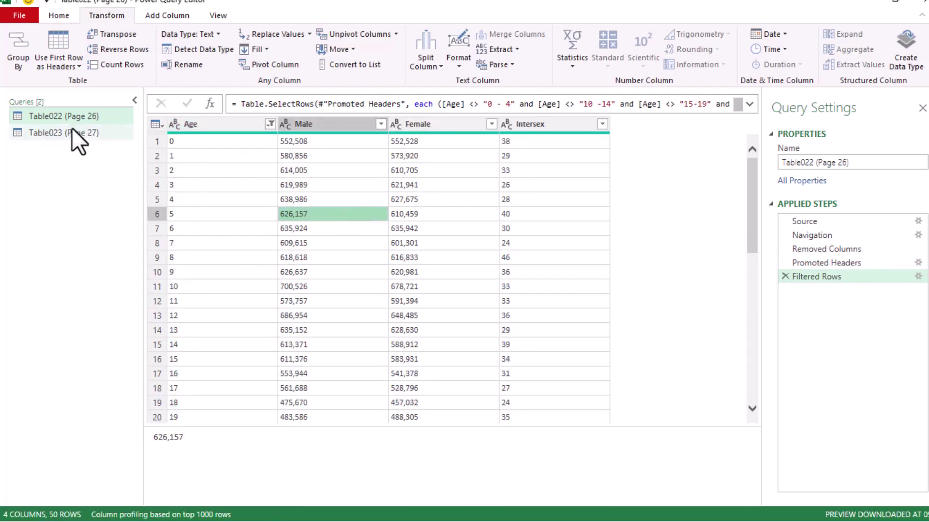
Rename the Table022 (Page 26) query as pg26.
left_click(83, 116)
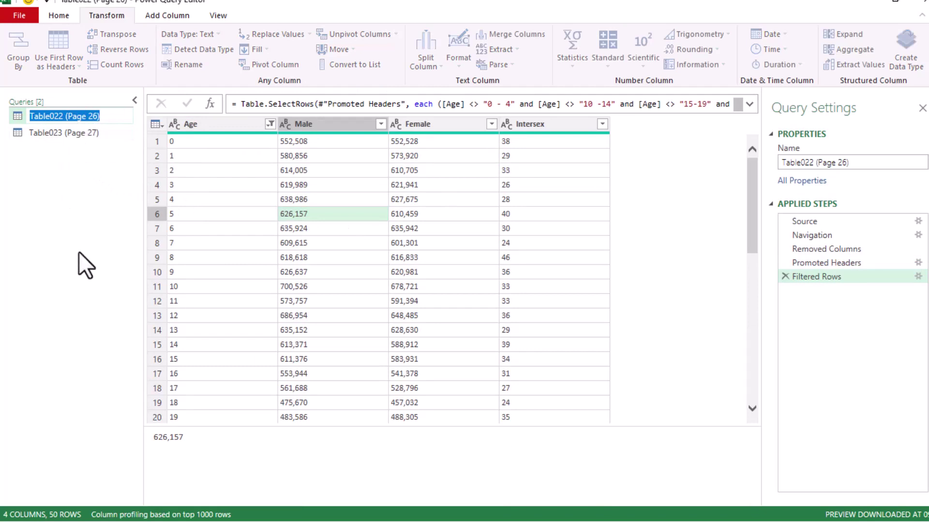
type("pg")
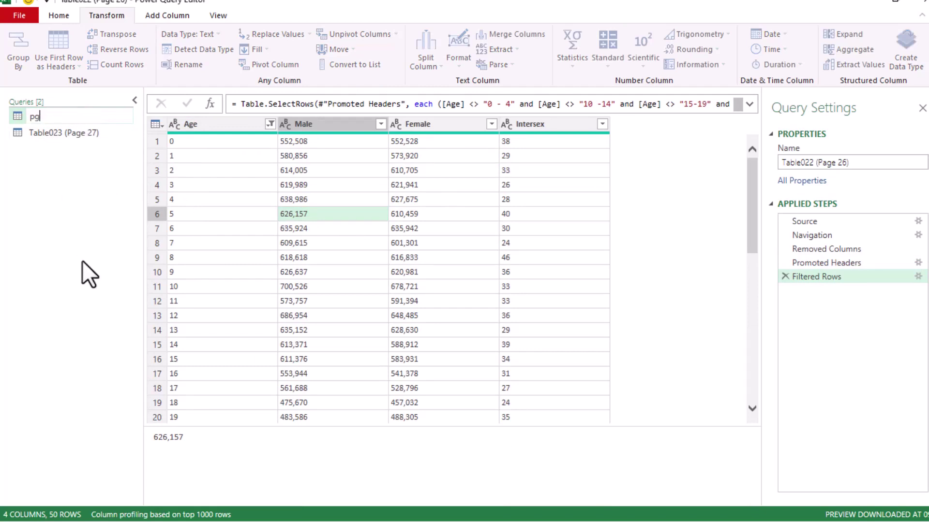
type("26")
key("Return")
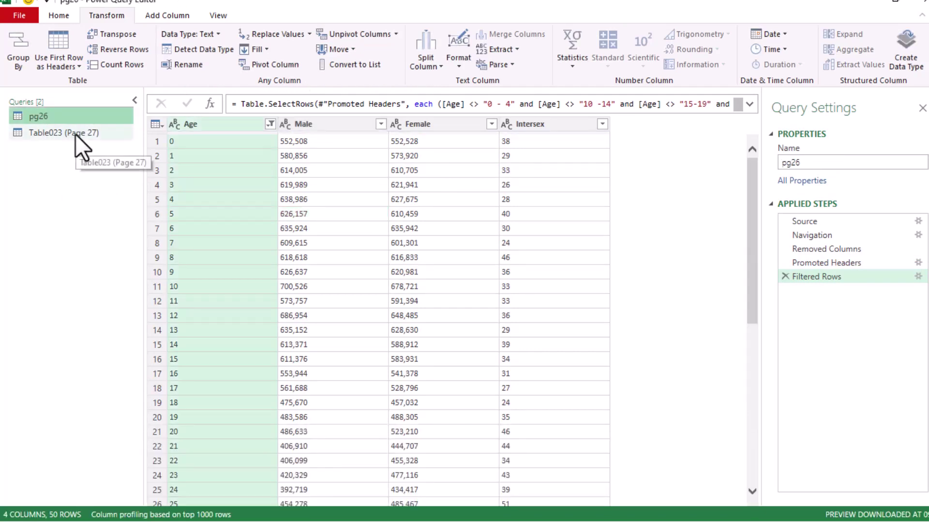
Rename the Table023 (Page 27) query as pg27.
double_click(74, 136)
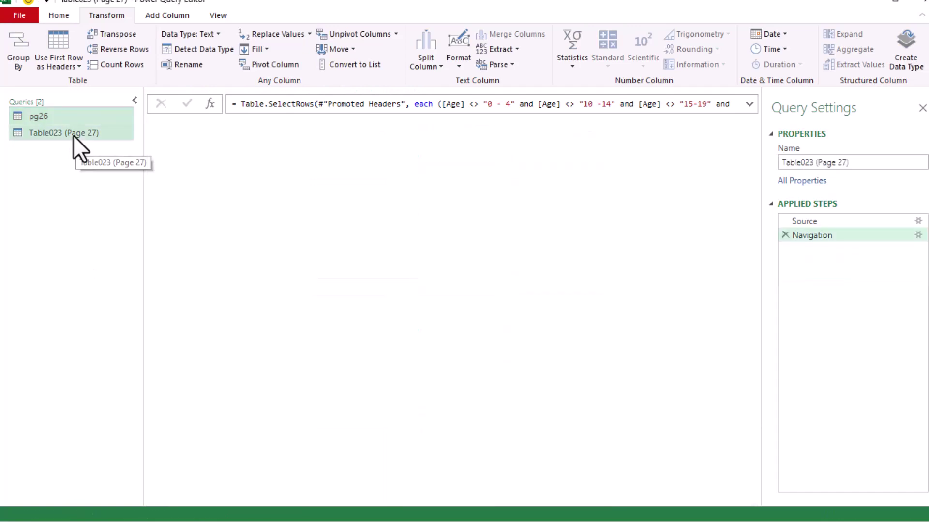
type("p")
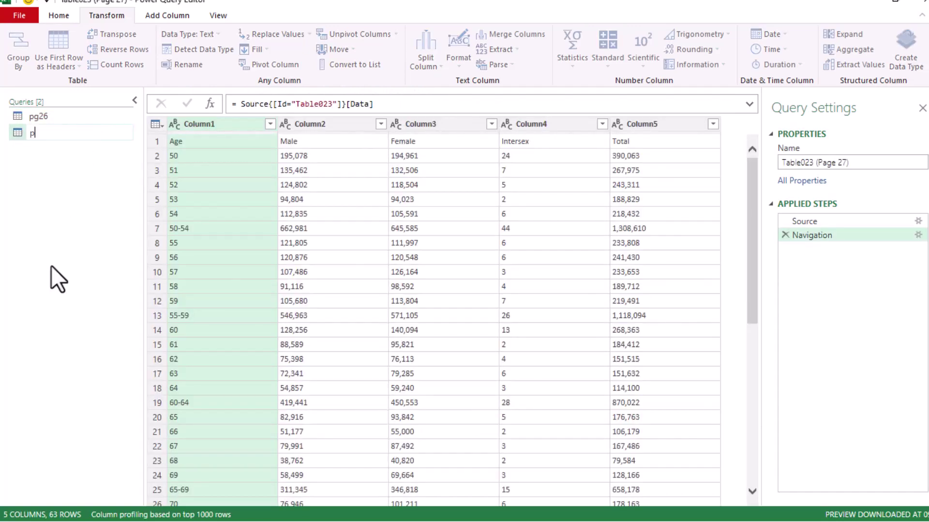
type("g27")
key("Return")
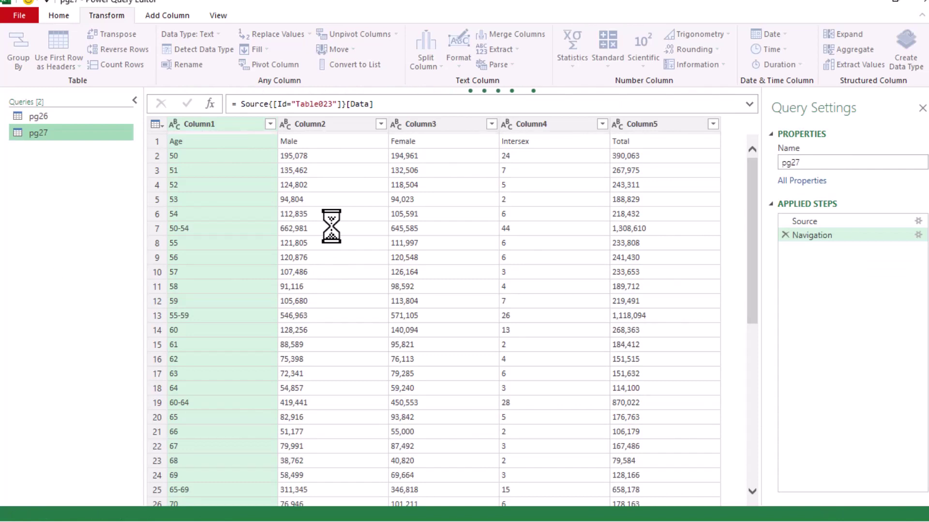
Promote the first row of the pg27 query, with Age, Male, Female, Intersex and Total, to column headers.
left_click(332, 200)
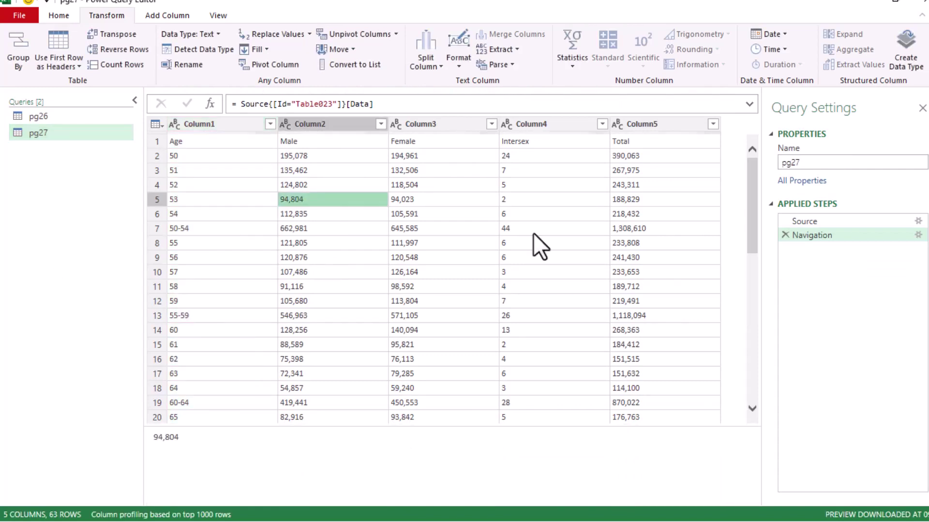
left_click(189, 144)
left_click(312, 144)
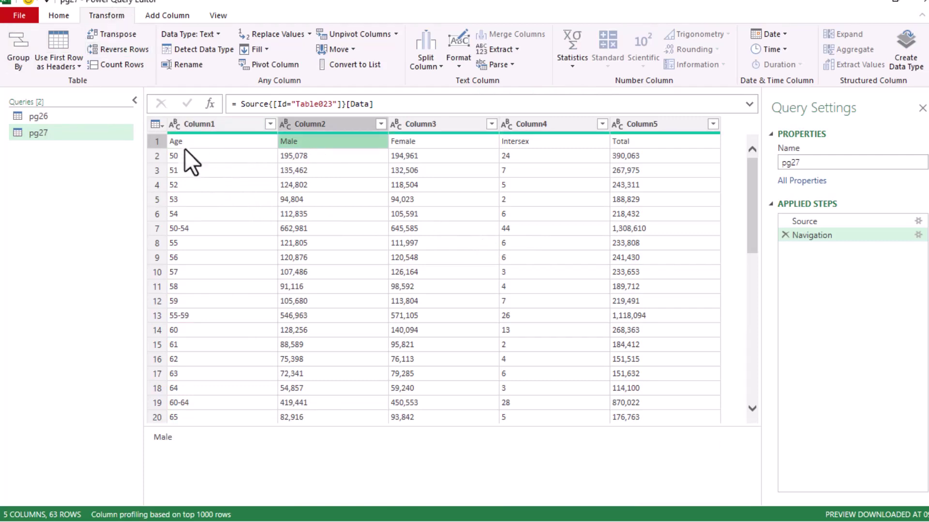
left_click(163, 126)
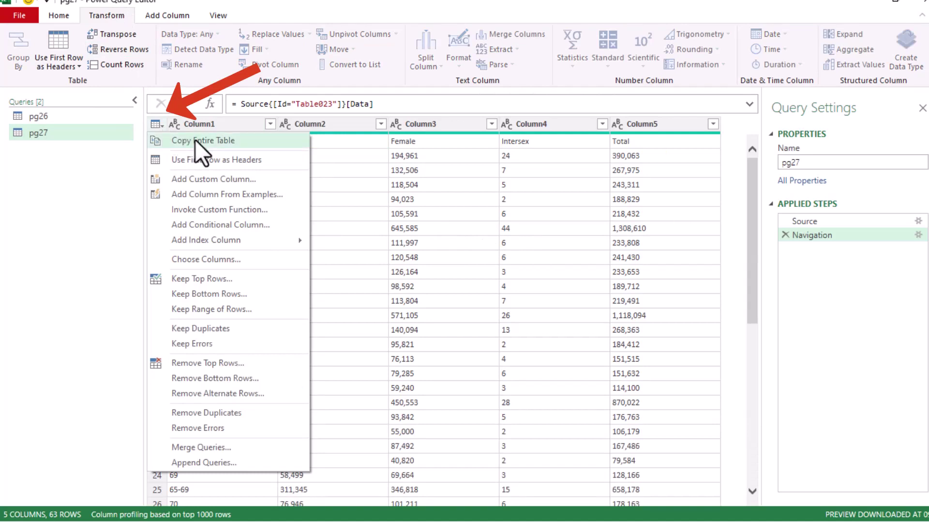
left_click(284, 158)
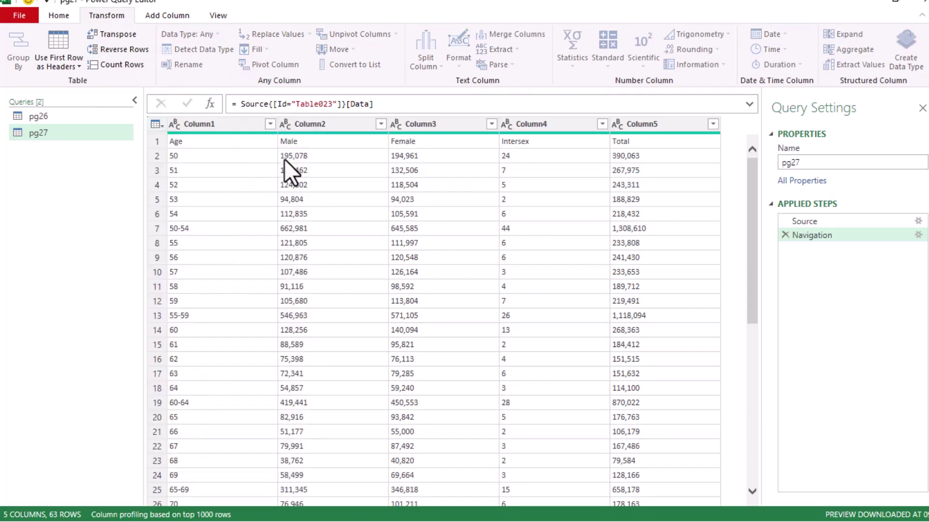
left_click(242, 172)
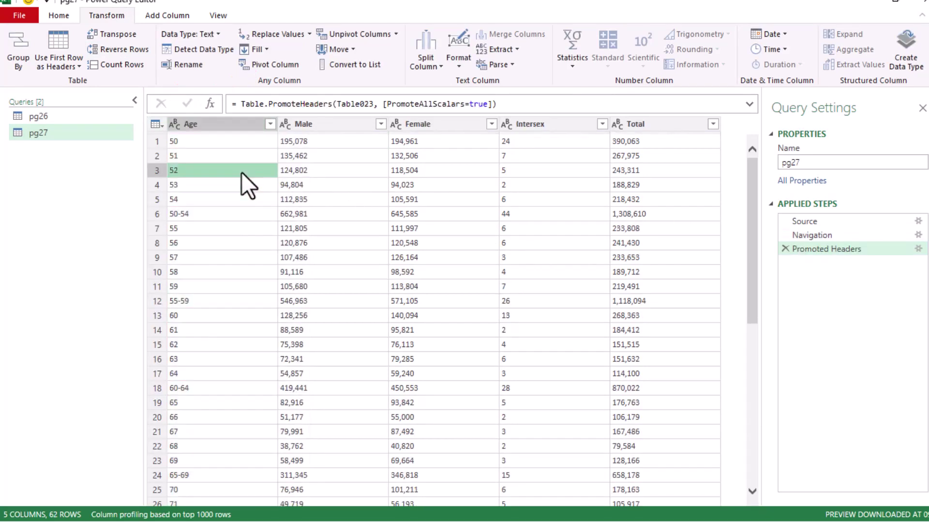
Filter out the grouped ages in pg27 by keeping only rows where Age does not contain "-".
left_click(226, 214)
left_click(211, 301)
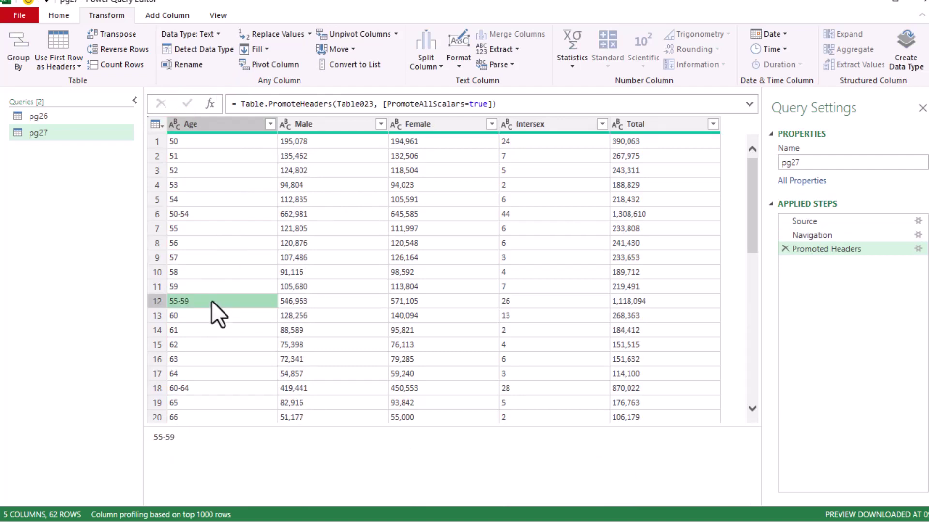
left_click(240, 217)
left_click(268, 124)
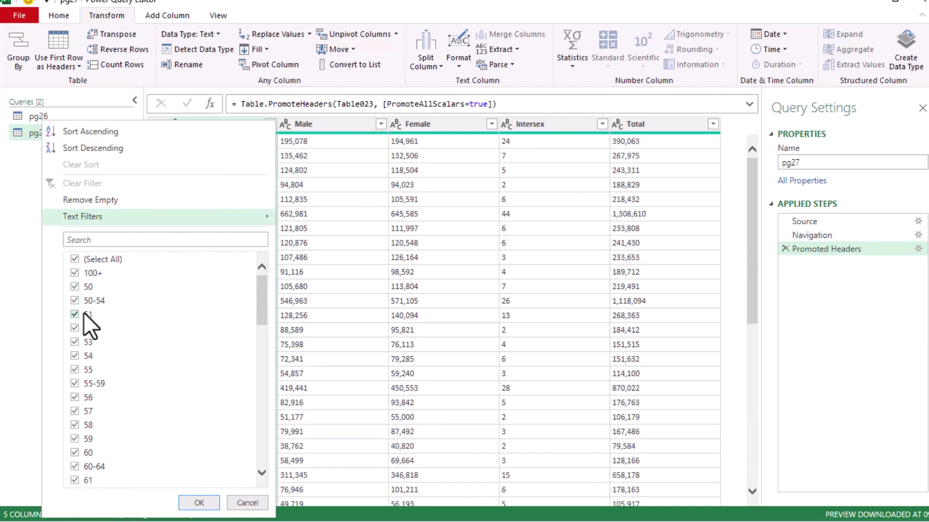
mouse_move(144, 222)
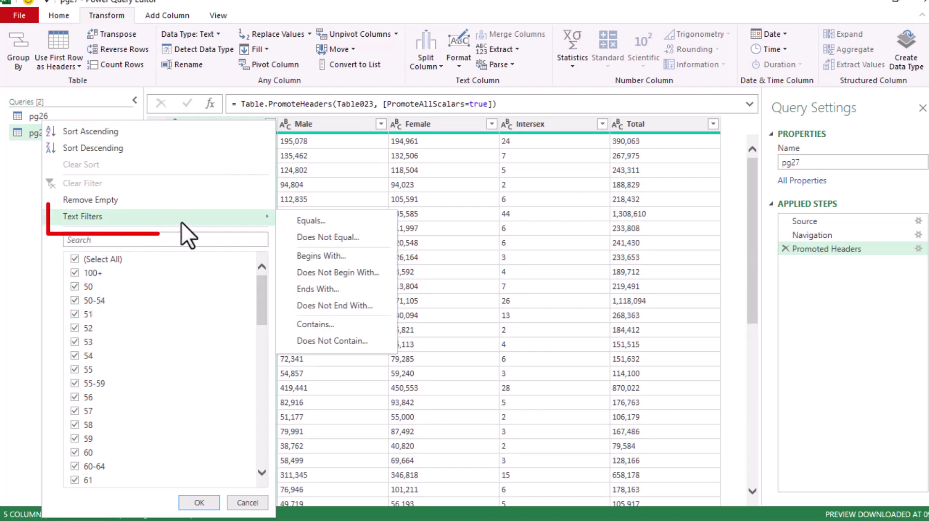
left_click(376, 344)
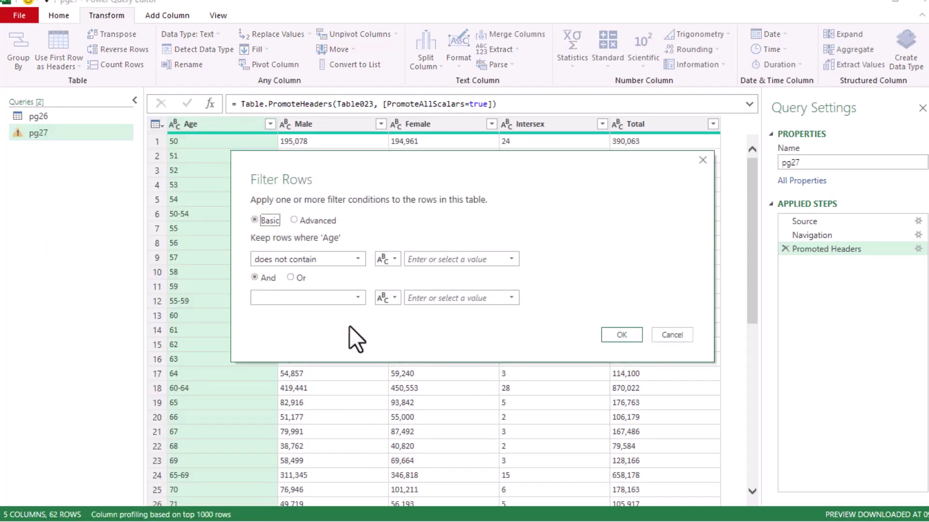
left_click(432, 261)
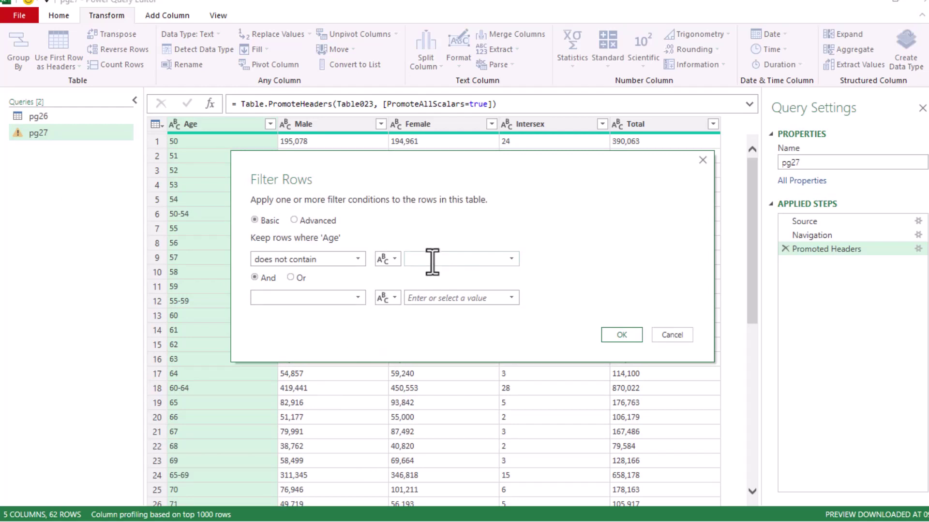
type("-")
left_click(613, 332)
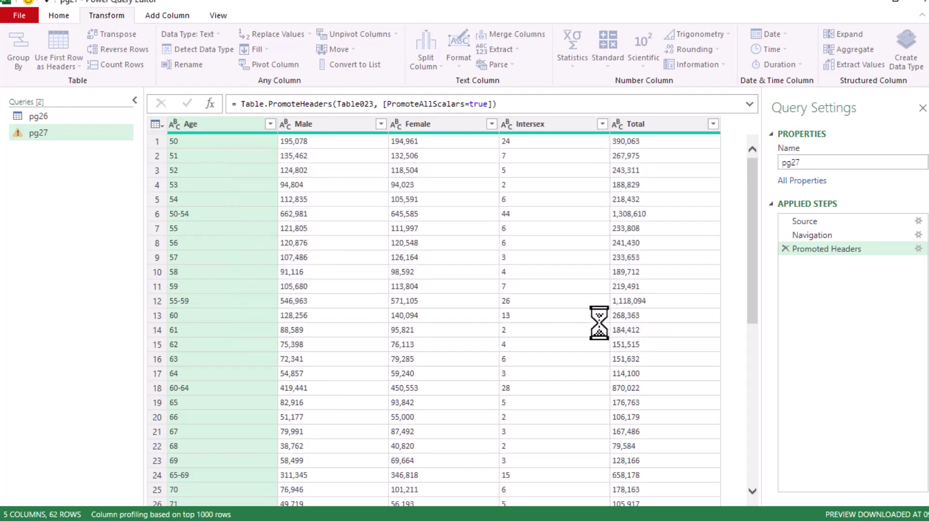
left_click(242, 188)
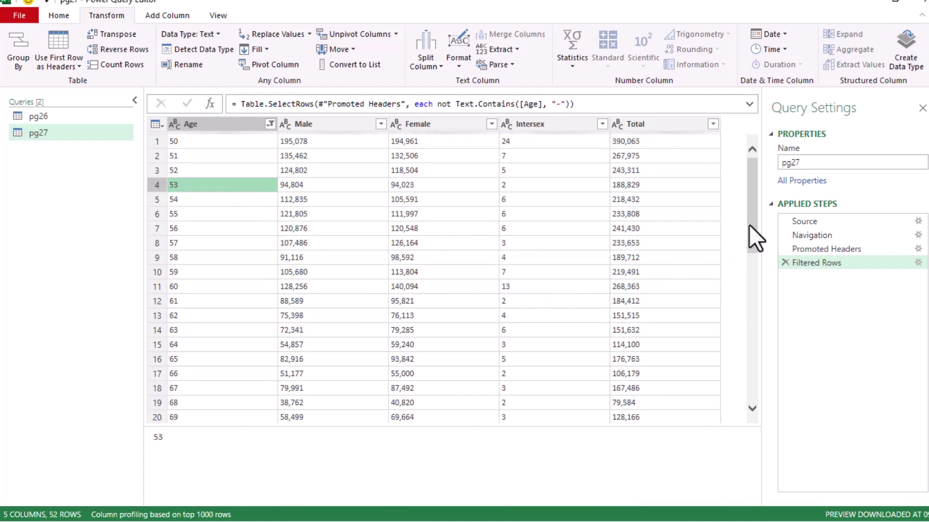
Examine the non-numeric Age entries at the end of the pg27 query, 100+ and Not Stated.
left_click_drag(749, 224, 747, 412)
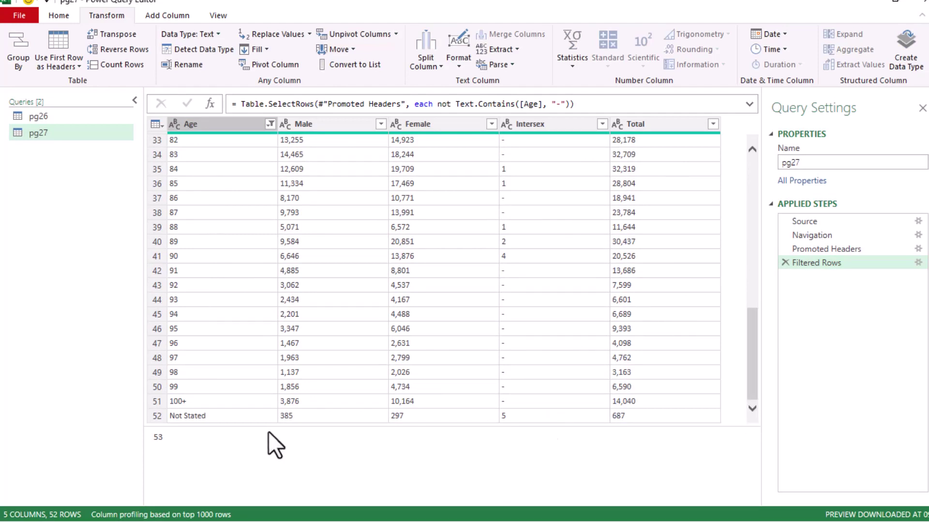
left_click(204, 416)
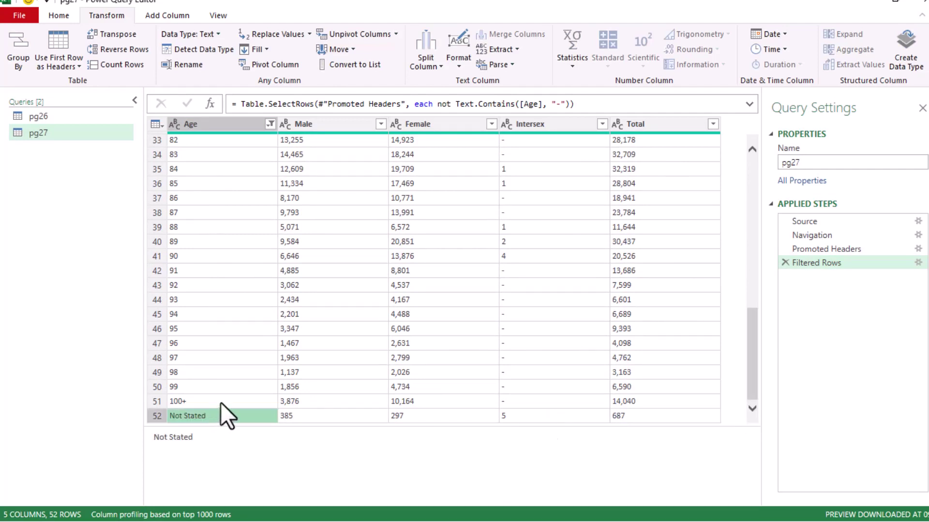
left_click(221, 402)
left_click(235, 299)
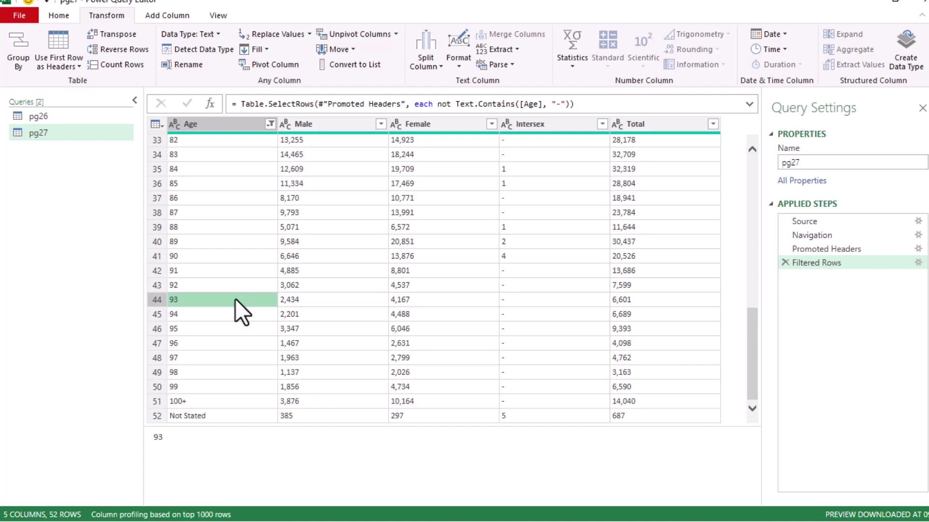
left_click(205, 403)
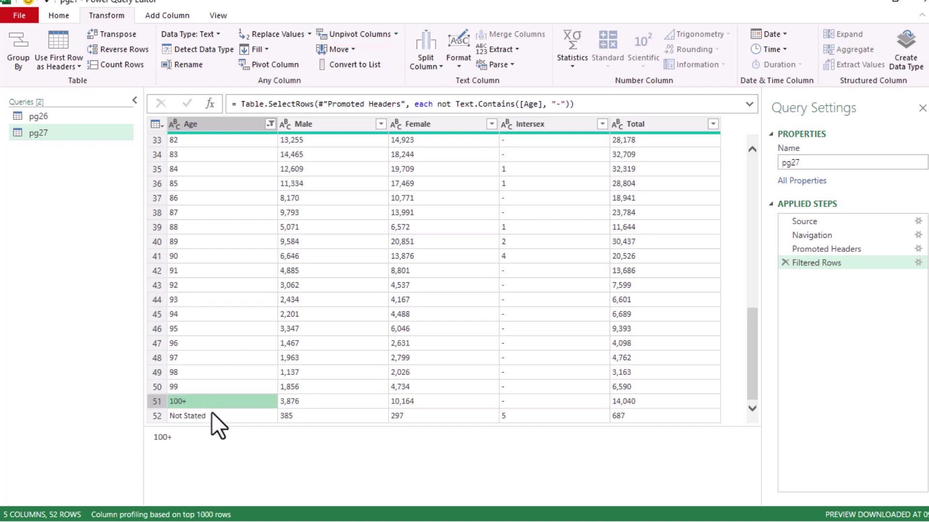
left_click(219, 417)
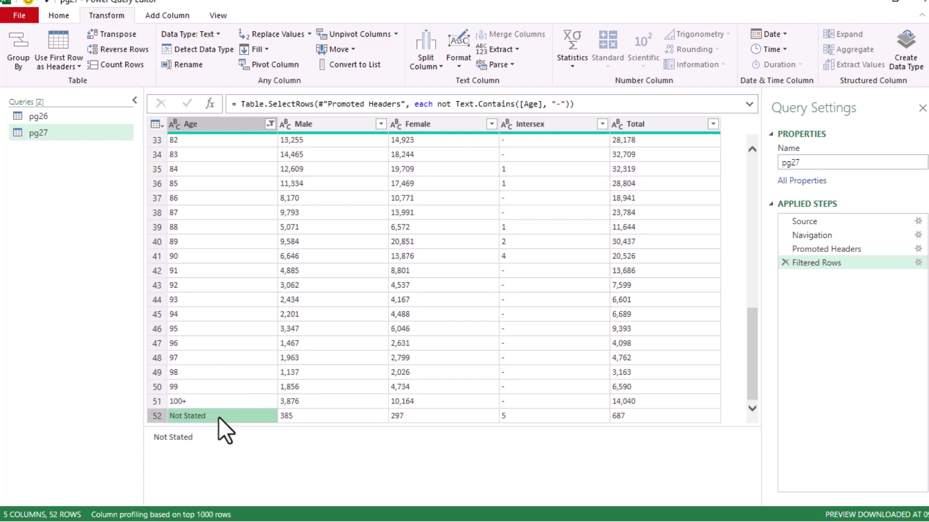
left_click(207, 401)
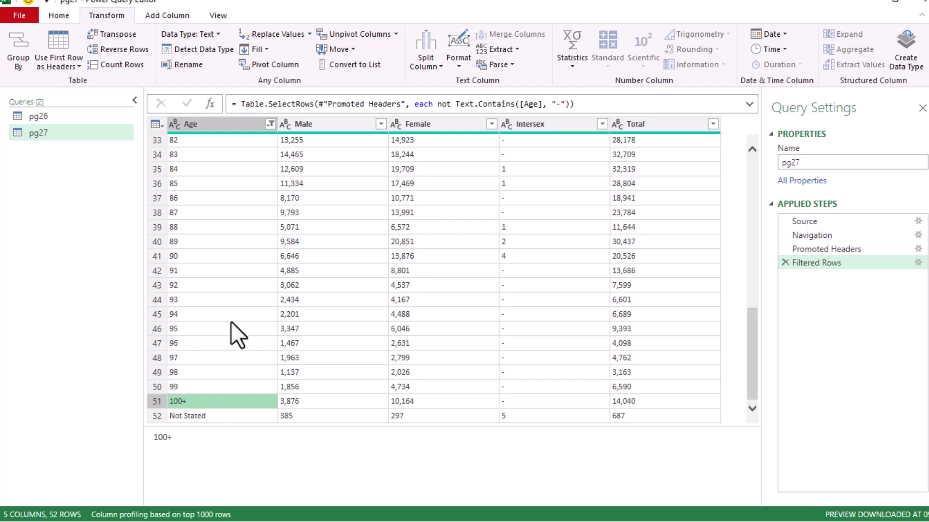
right_click(188, 417)
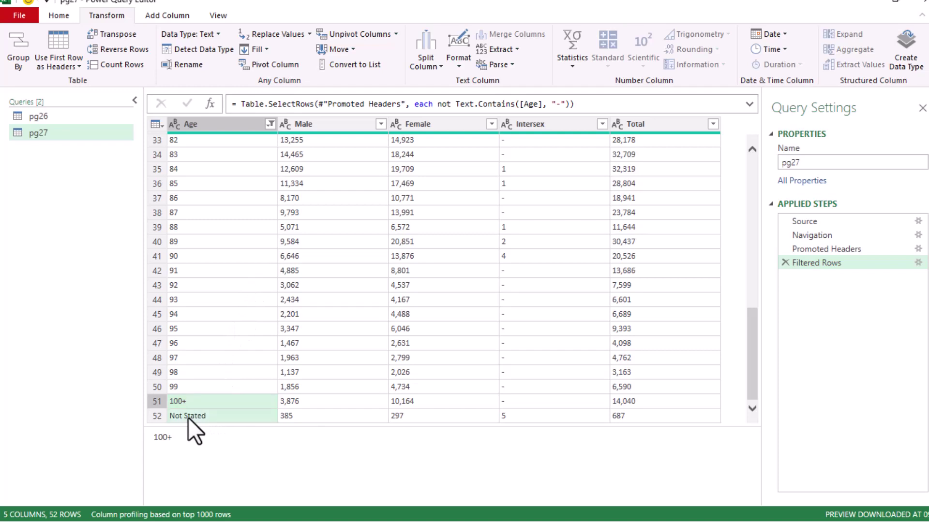
Filter out the "Not Stated" row from the Age column of the pg27 query.
mouse_move(251, 451)
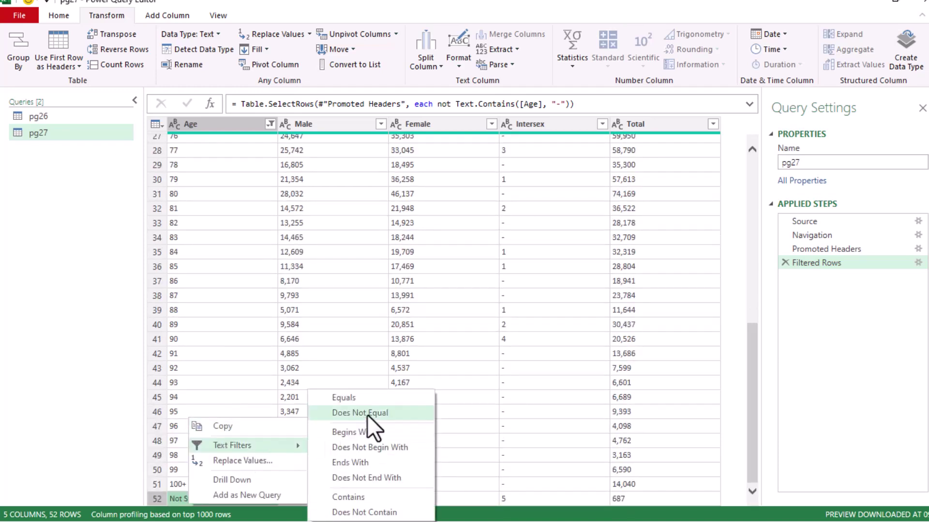
left_click(393, 415)
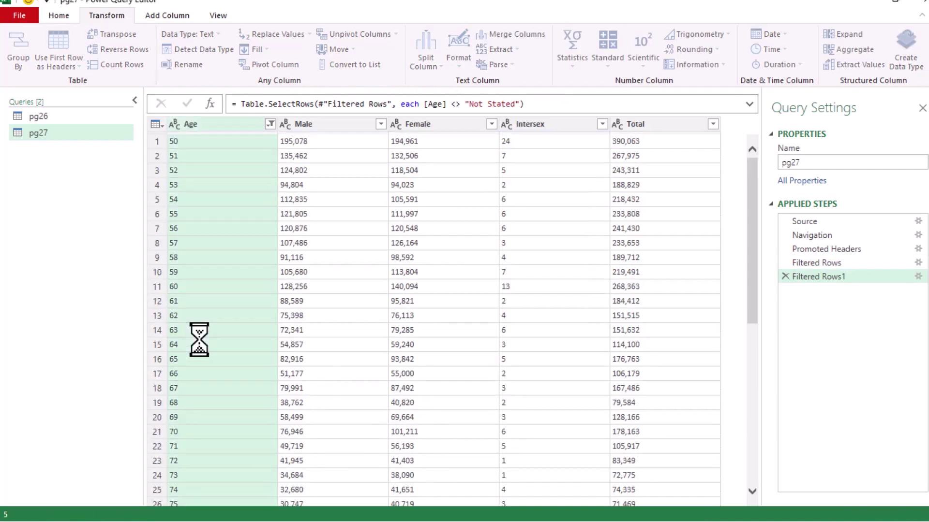
left_click(196, 417)
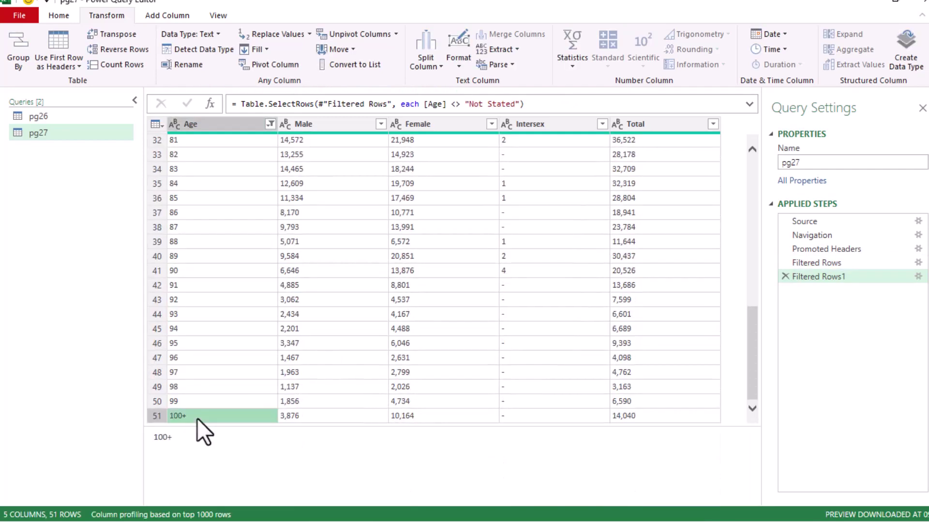
Replace the "+" character with an empty value in pg27's Age column.
left_click(228, 213)
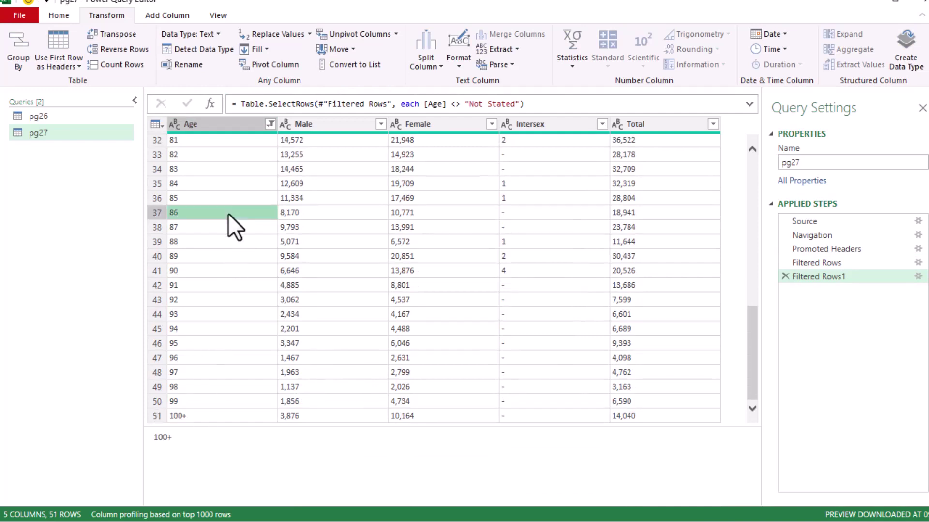
left_click(215, 169)
left_click(207, 298)
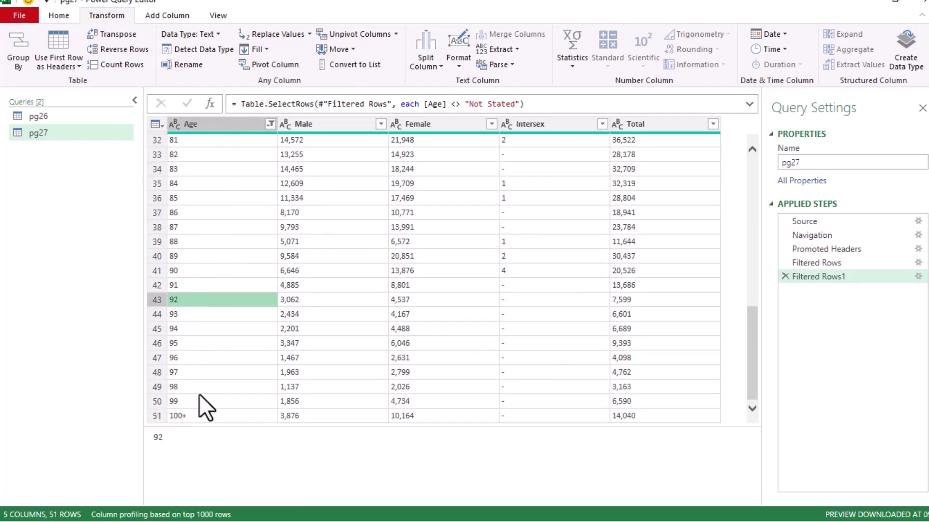
left_click(202, 417)
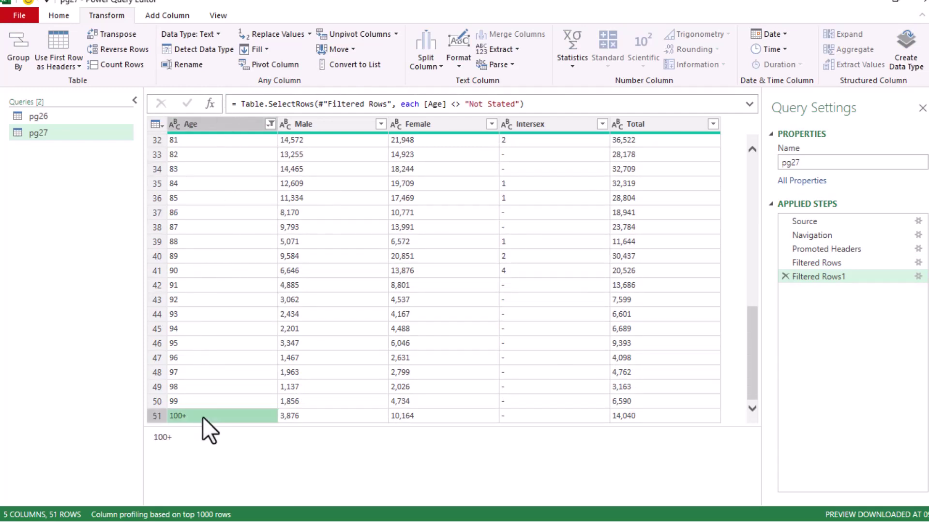
left_click(265, 35)
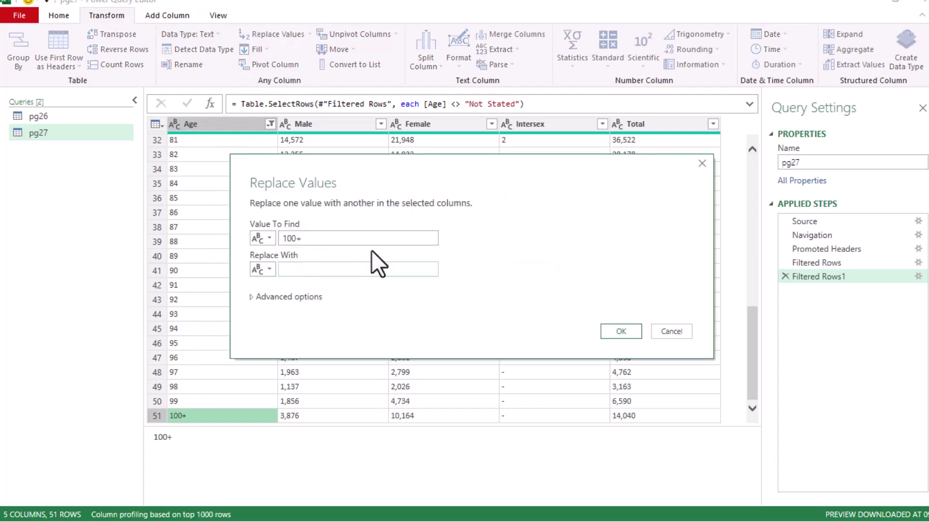
left_click_drag(296, 239, 282, 240)
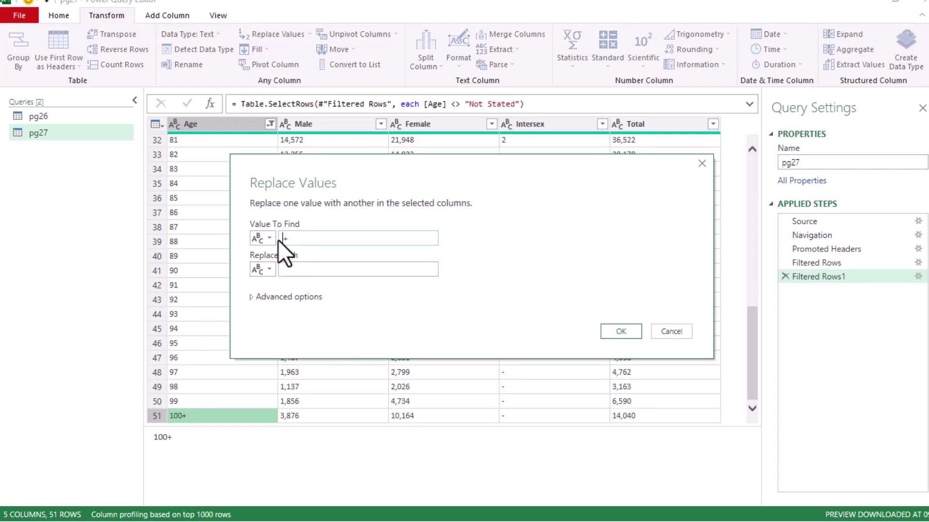
left_click(302, 269)
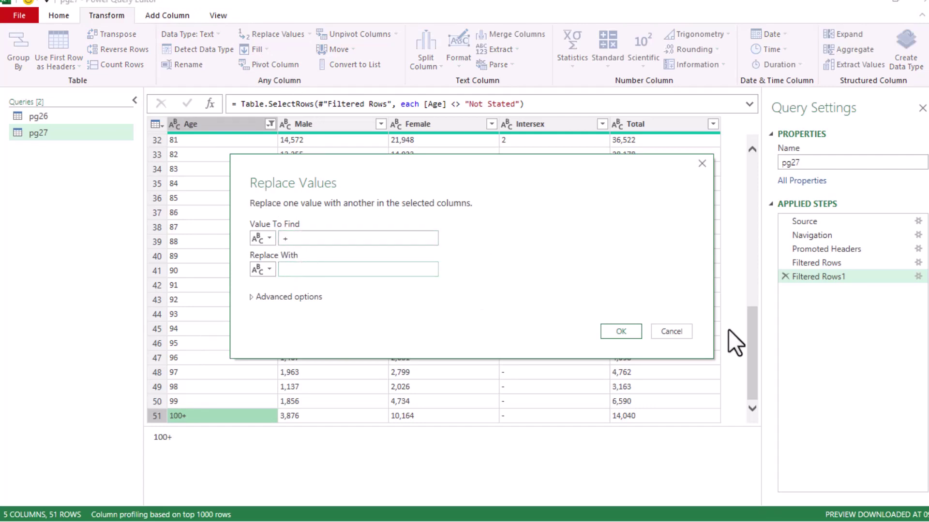
left_click(633, 331)
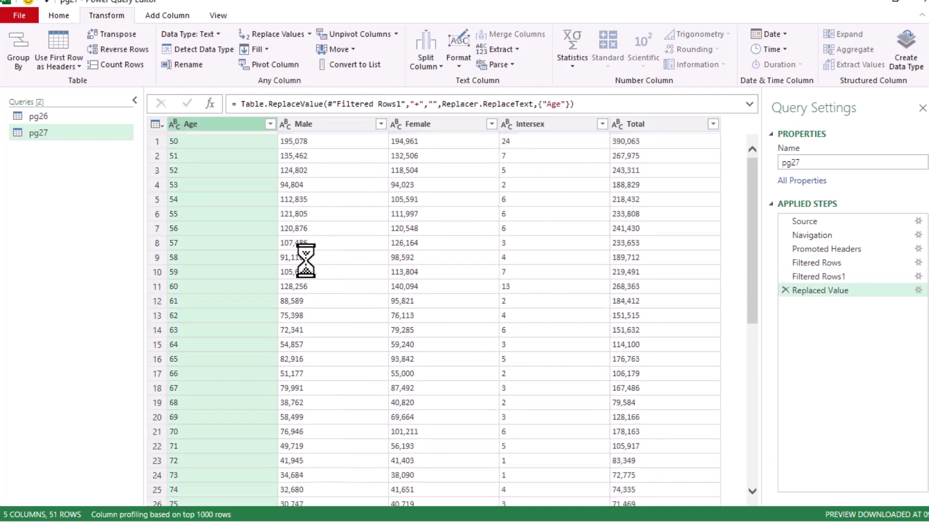
left_click(227, 217)
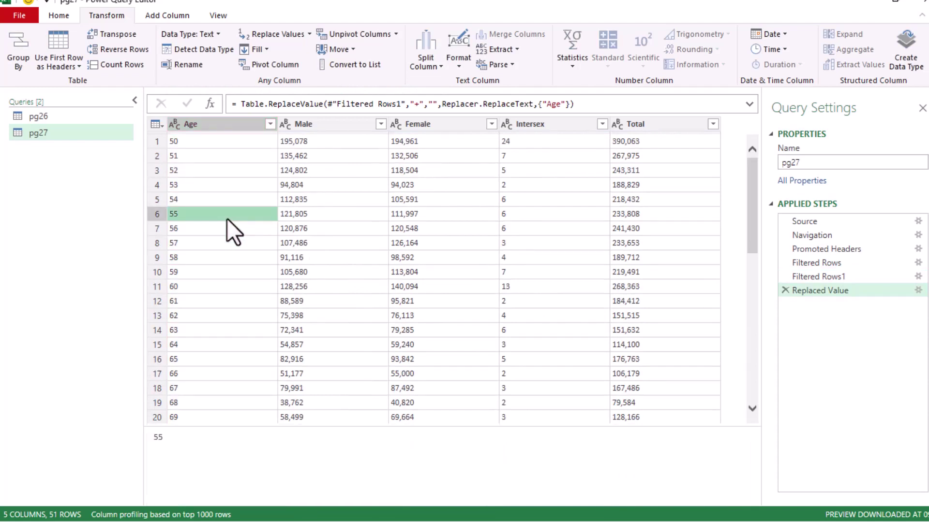
left_click(231, 258)
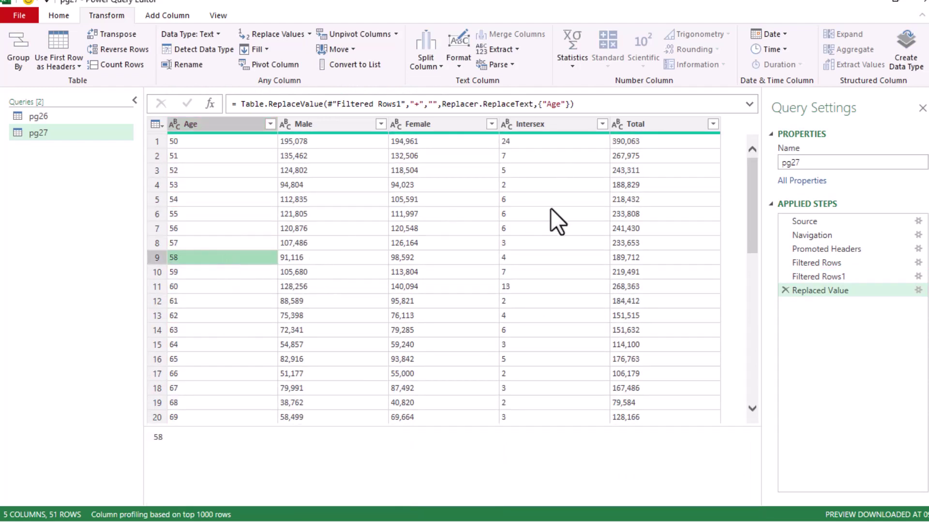
Remove the Total column from the pg27 query.
left_click(648, 121)
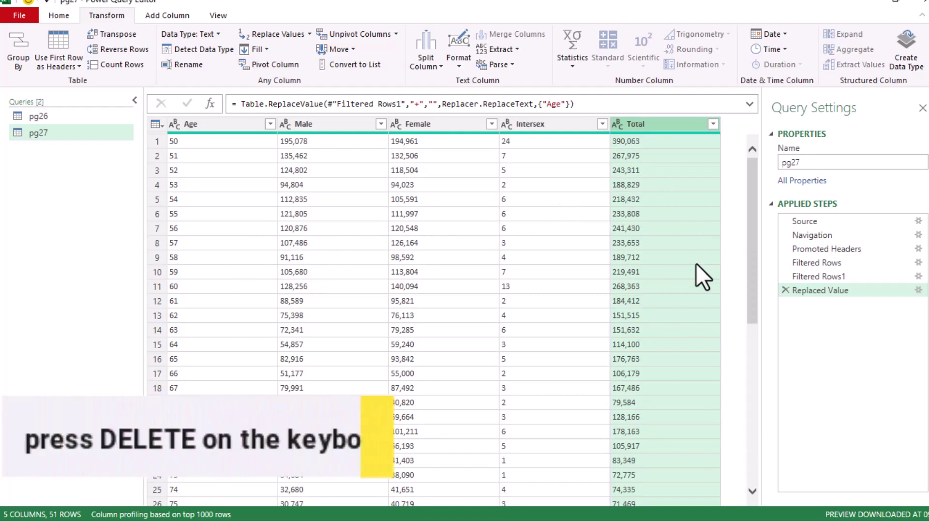
key("Delete")
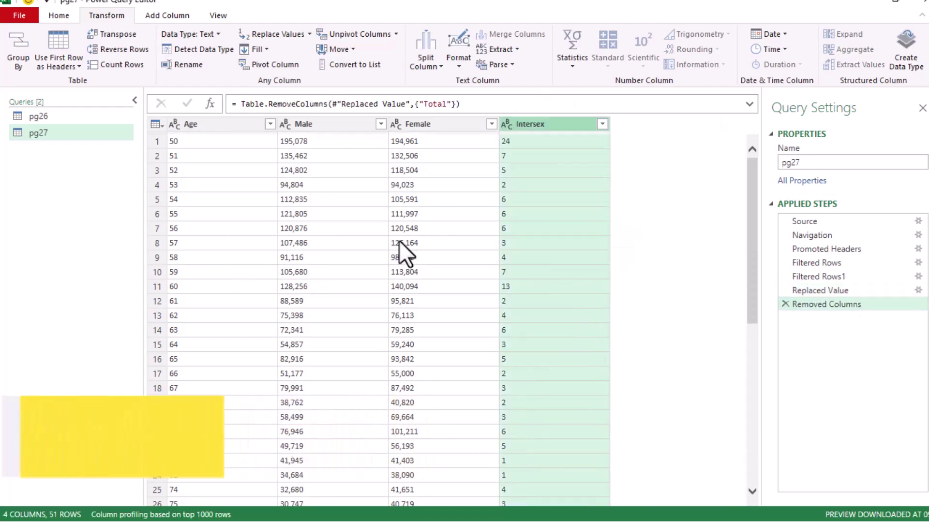
left_click(309, 214)
left_click(217, 186)
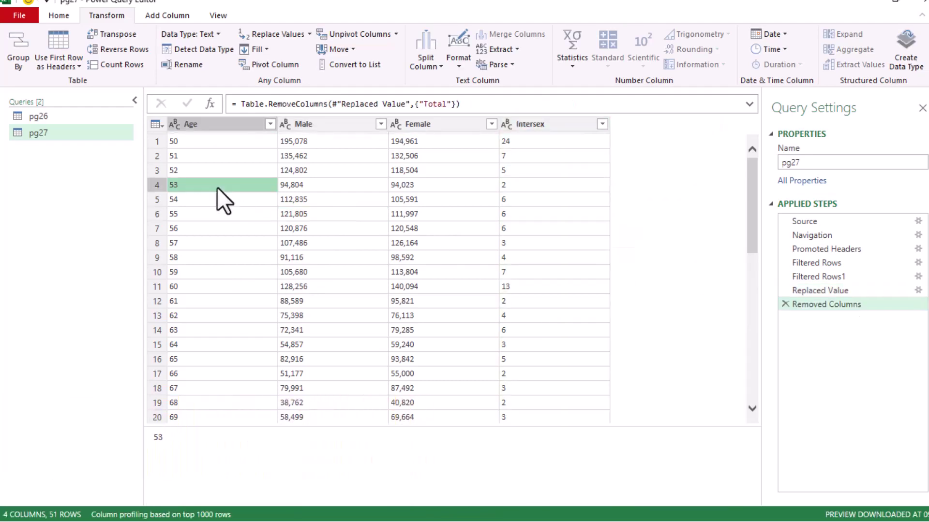
Switch to the pg26 query and check its Age, Male, Female and Intersex columns against the structure of pg27.
left_click(63, 117)
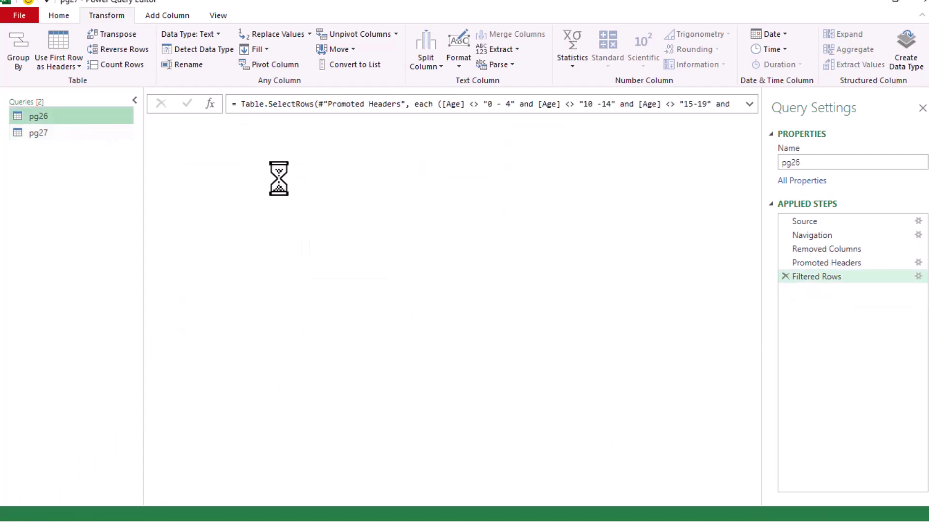
left_click(240, 225)
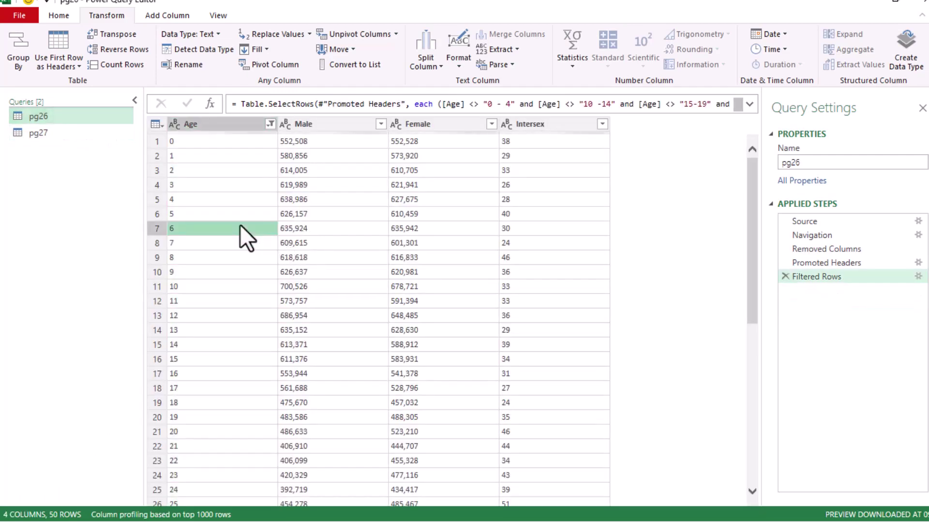
left_click(362, 232)
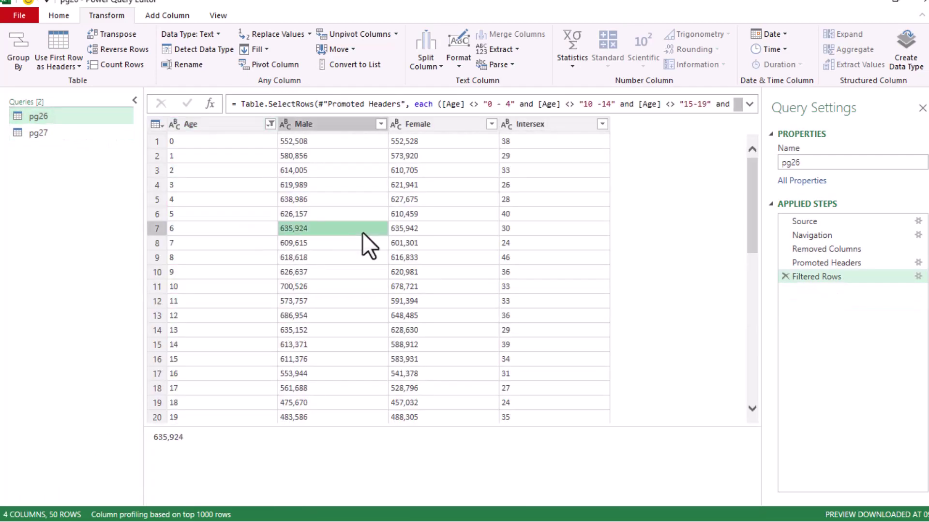
left_click(319, 203)
left_click(509, 219)
left_click(319, 218)
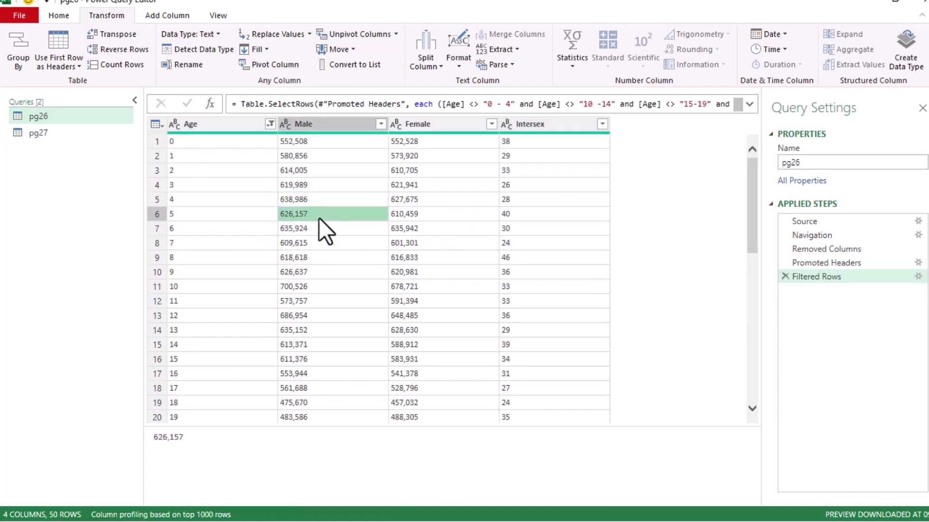
left_click(213, 200)
left_click(337, 211)
left_click(420, 213)
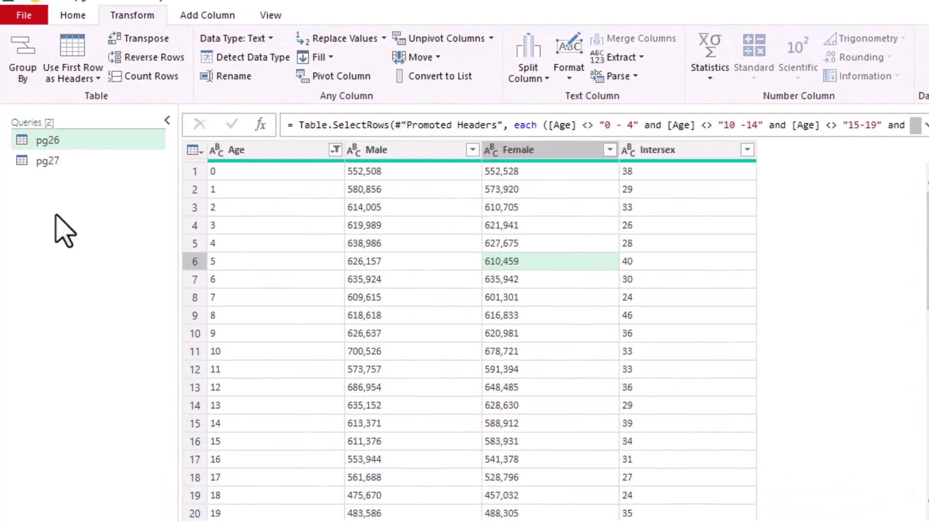
Append pg26 and pg27 as a new query, using the three or more tables option with pg26 first and pg27 second.
left_click(73, 15)
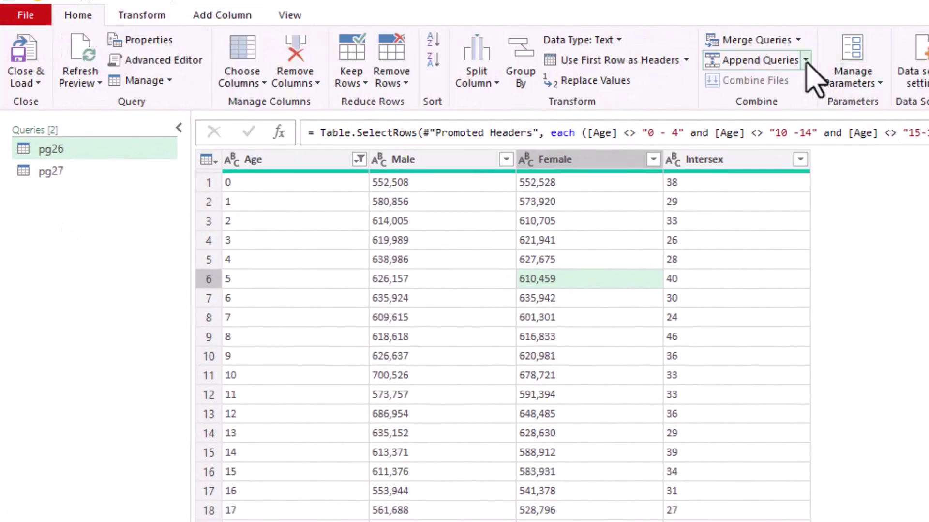
left_click(805, 62)
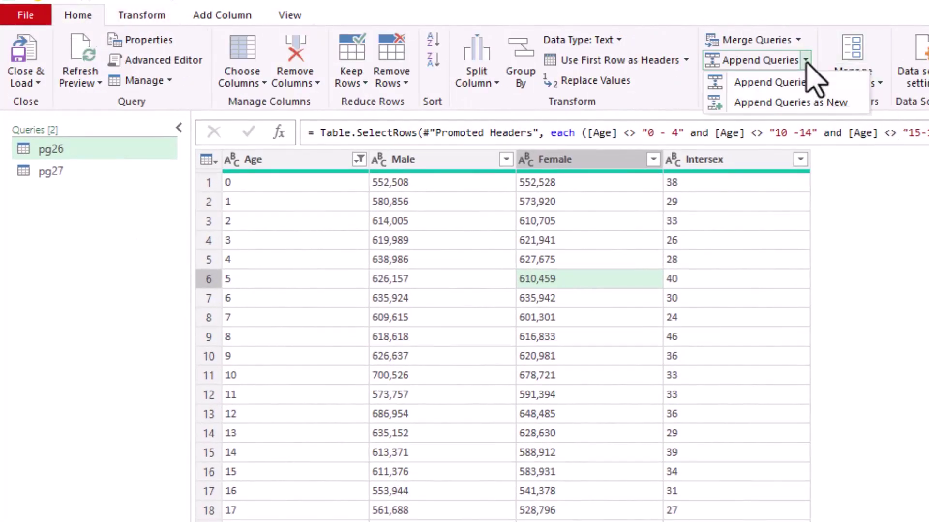
left_click(861, 109)
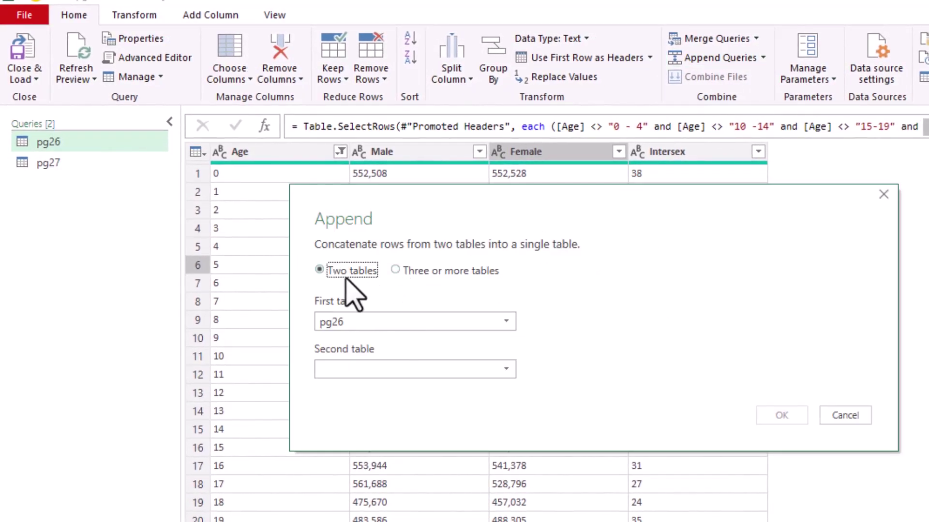
left_click(391, 375)
left_click(393, 376)
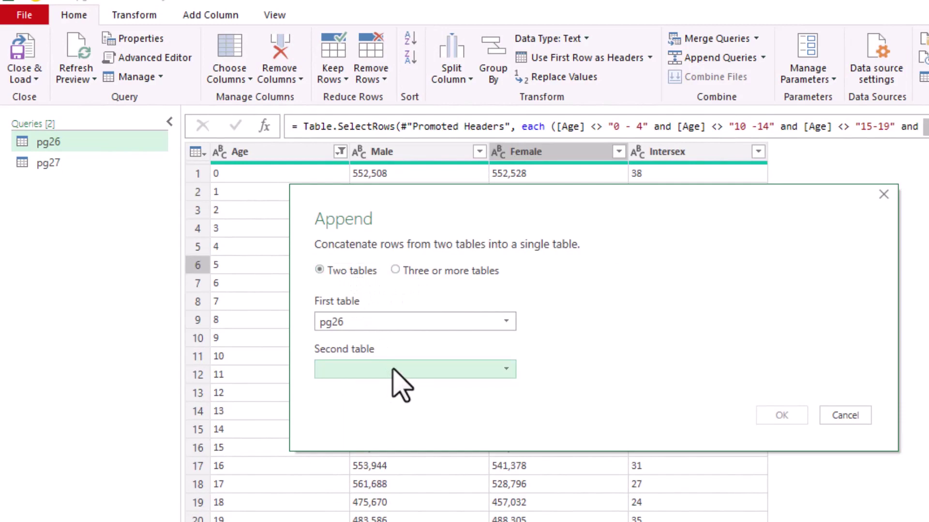
left_click(386, 375)
left_click(370, 407)
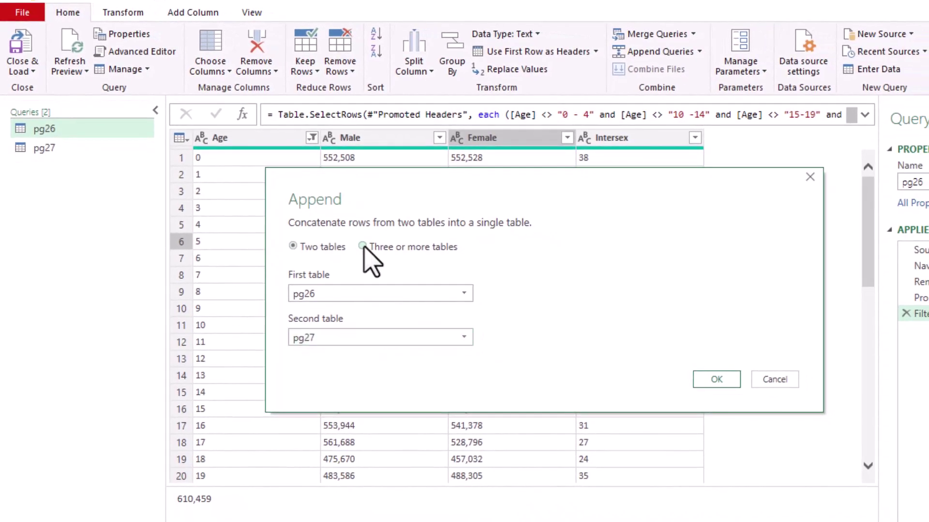
left_click(367, 250)
left_click(327, 316)
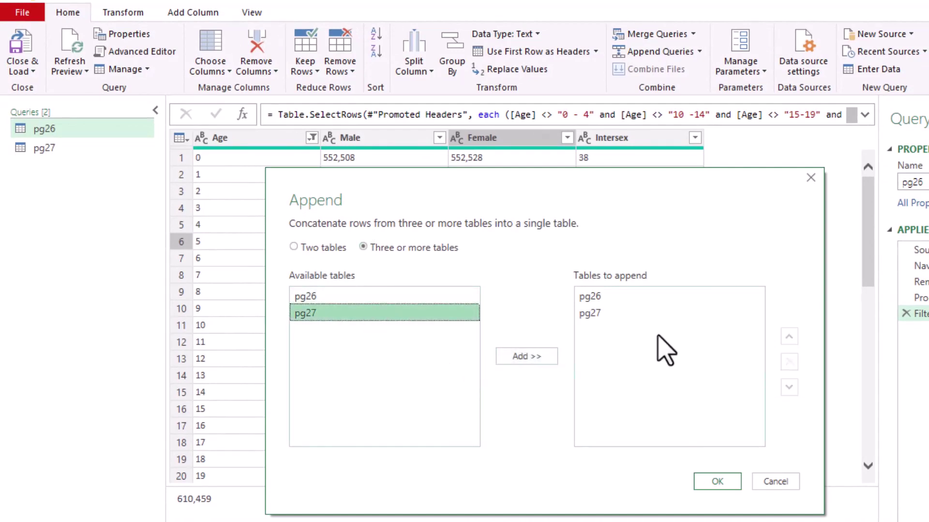
left_click(720, 485)
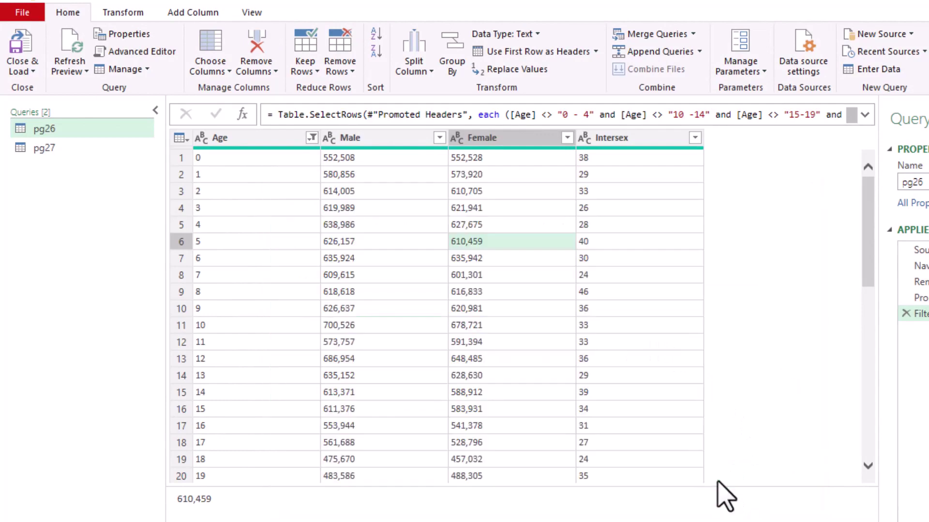
Examine how the appended query spreads the population figures across the Male, Female and Intersex columns.
left_click(444, 273)
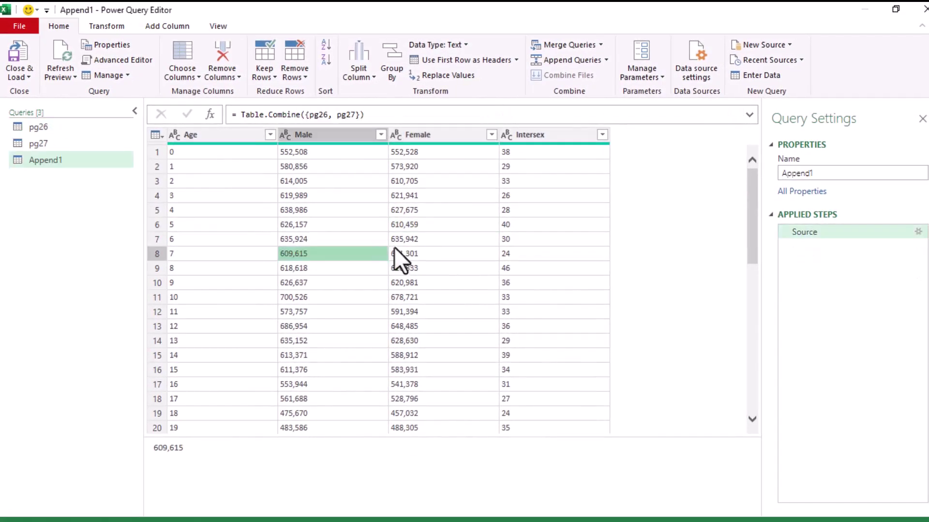
left_click(323, 135)
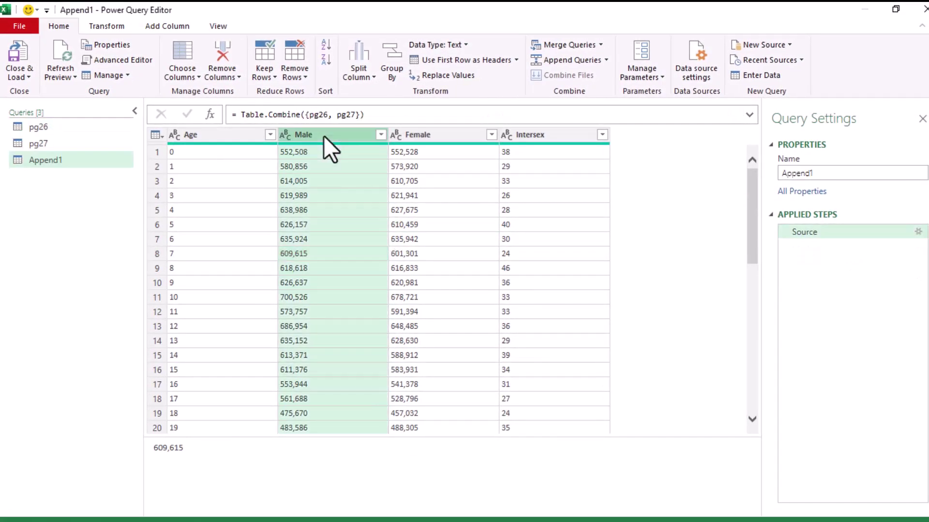
left_click(434, 136)
left_click(529, 134)
left_click(330, 169)
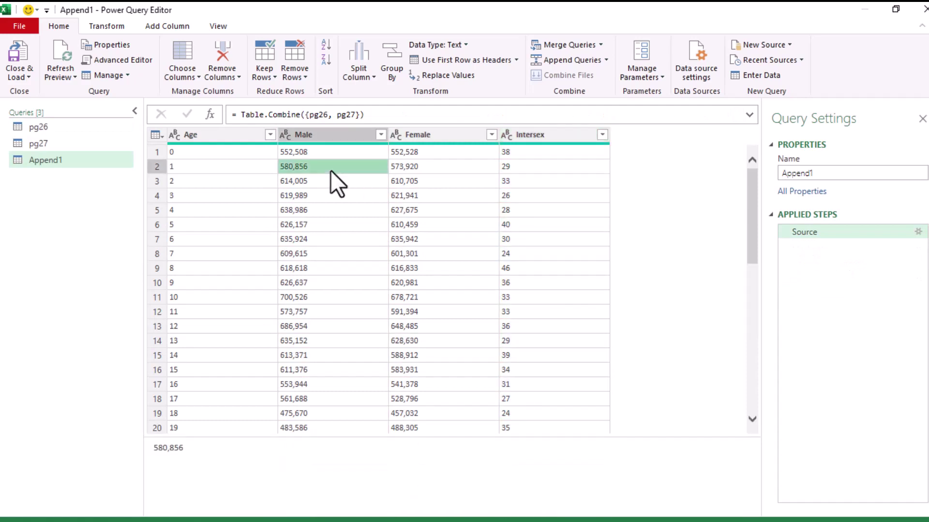
left_click(306, 206)
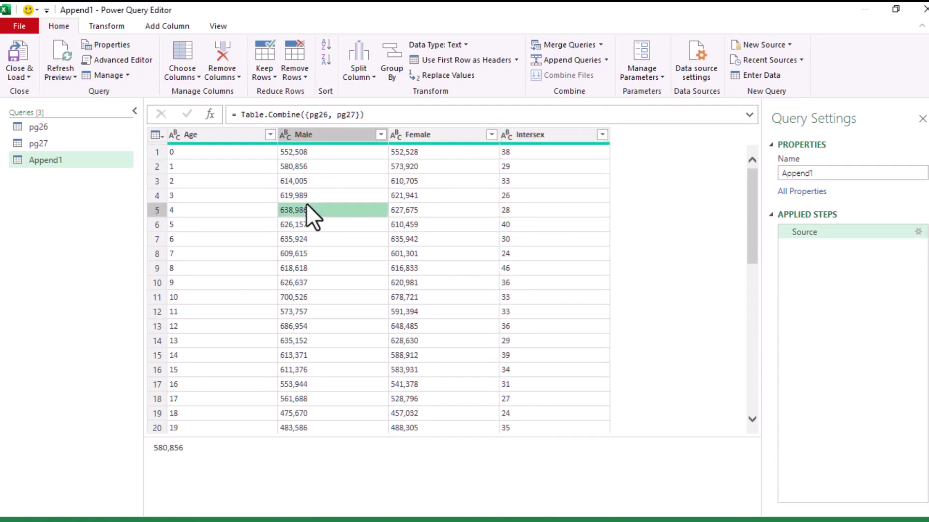
left_click(463, 212)
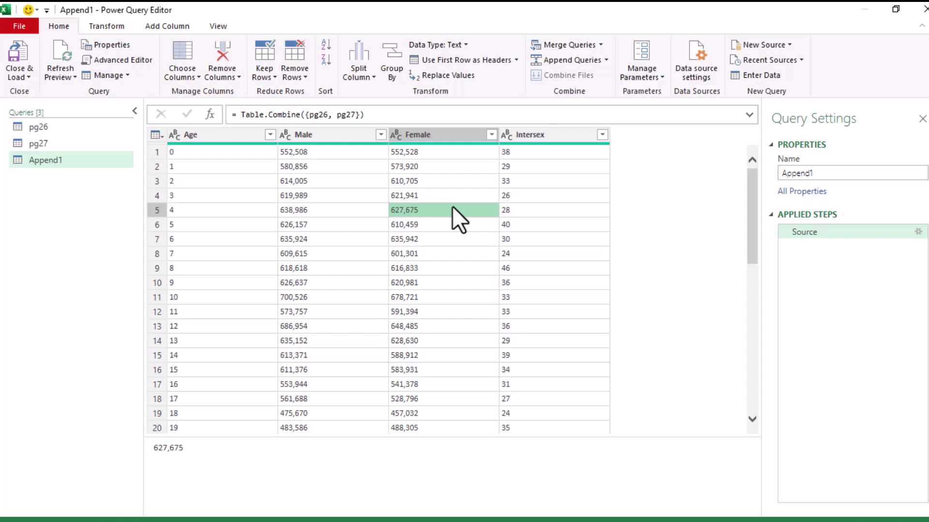
left_click(334, 253)
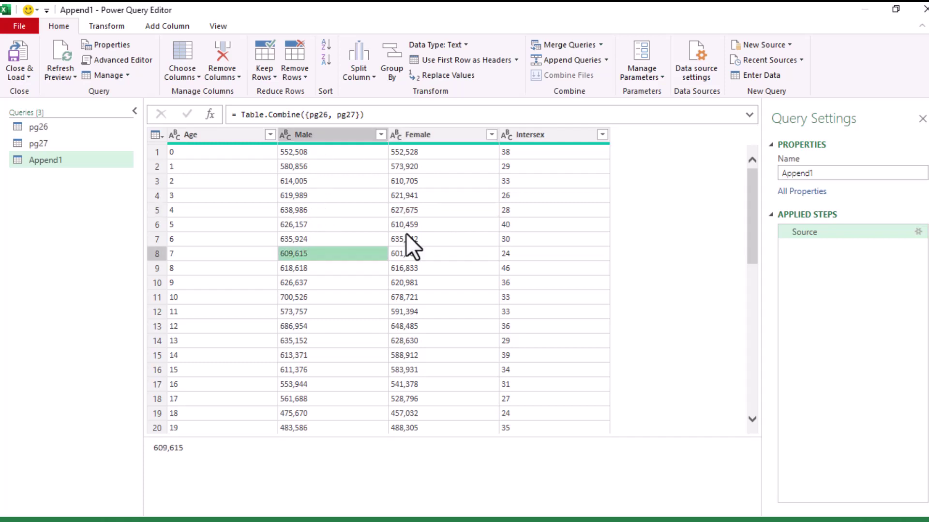
Unpivot all columns other than Age in the appended query.
right_click(228, 137)
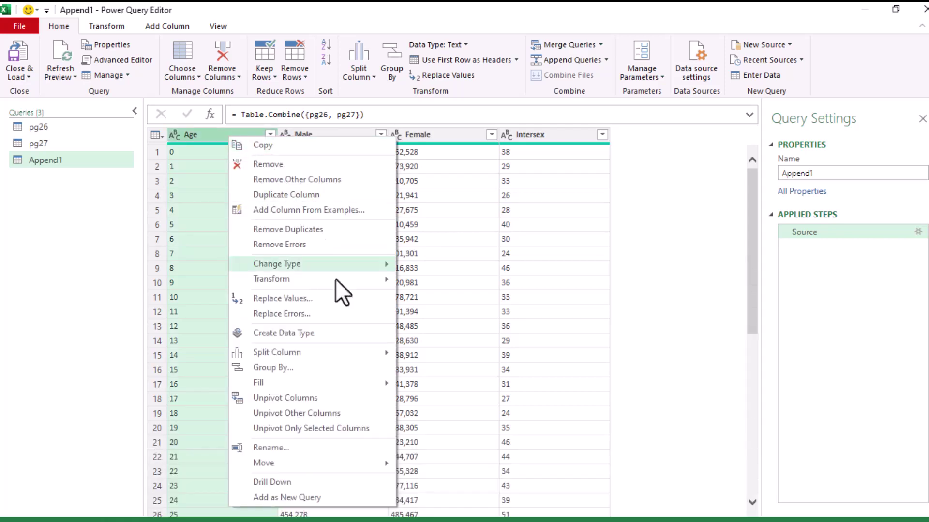
left_click(358, 414)
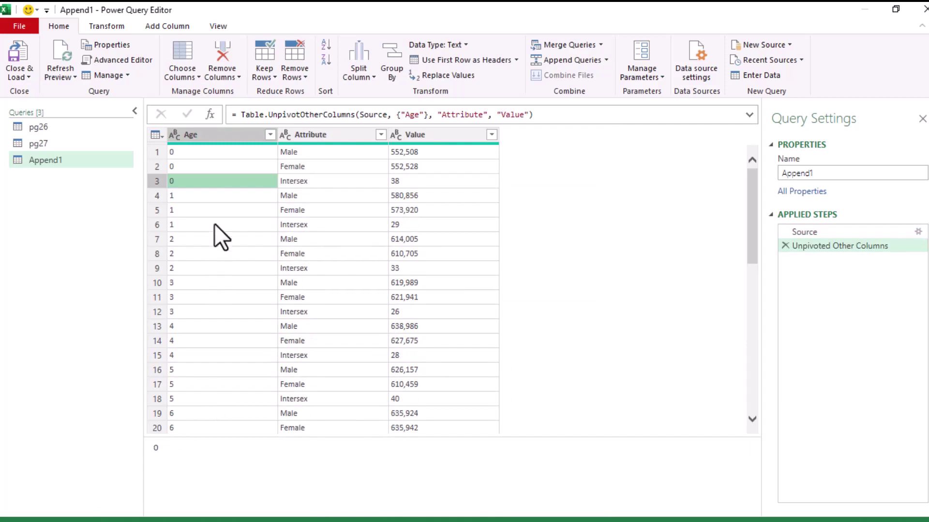
Review the Age, Attribute and Value columns and remove the Unpivoted Other Columns step from the appended query.
left_click(231, 136)
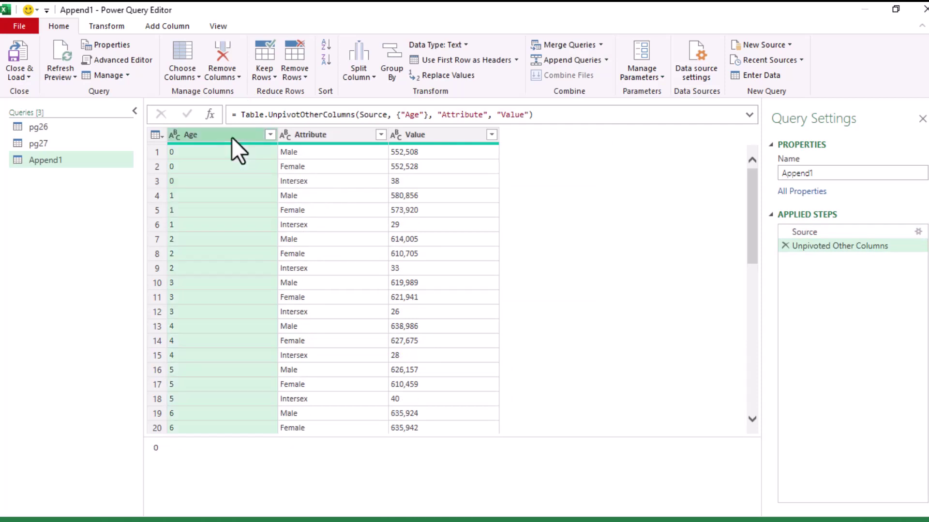
left_click(333, 138)
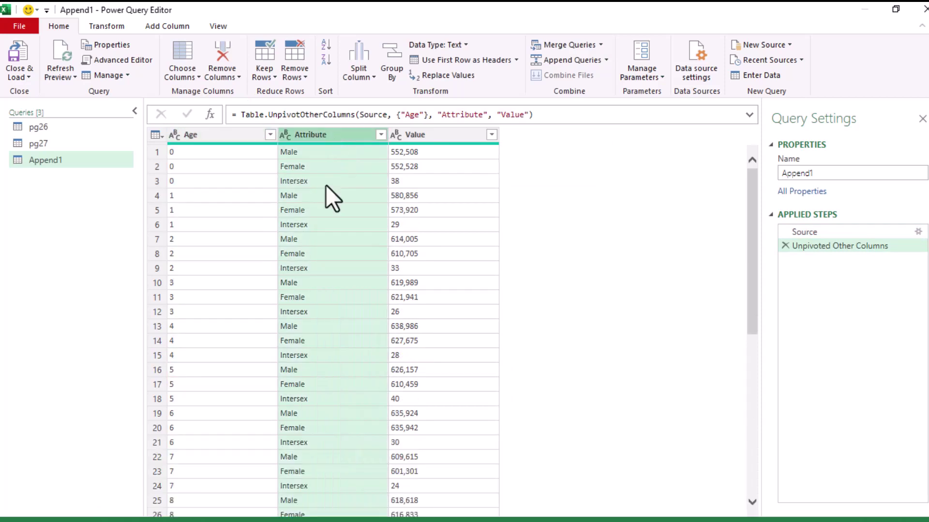
left_click(444, 137)
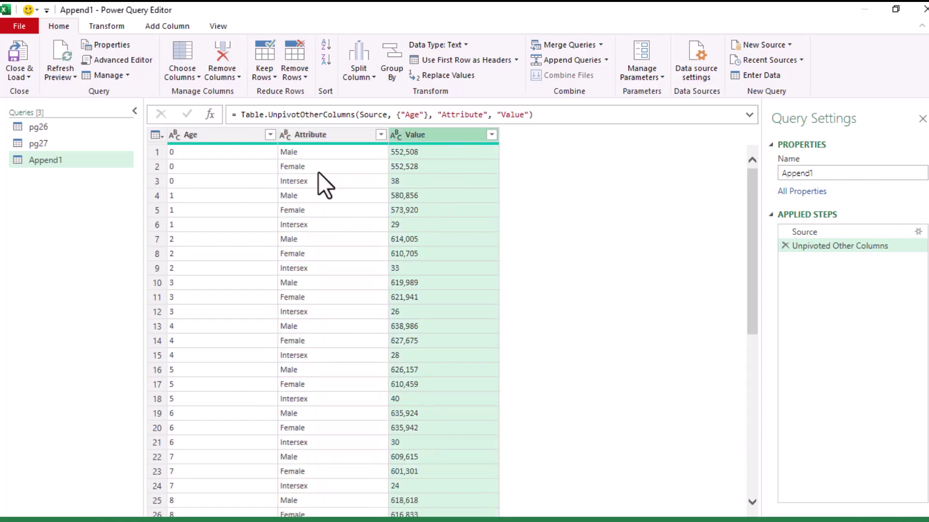
left_click(334, 225)
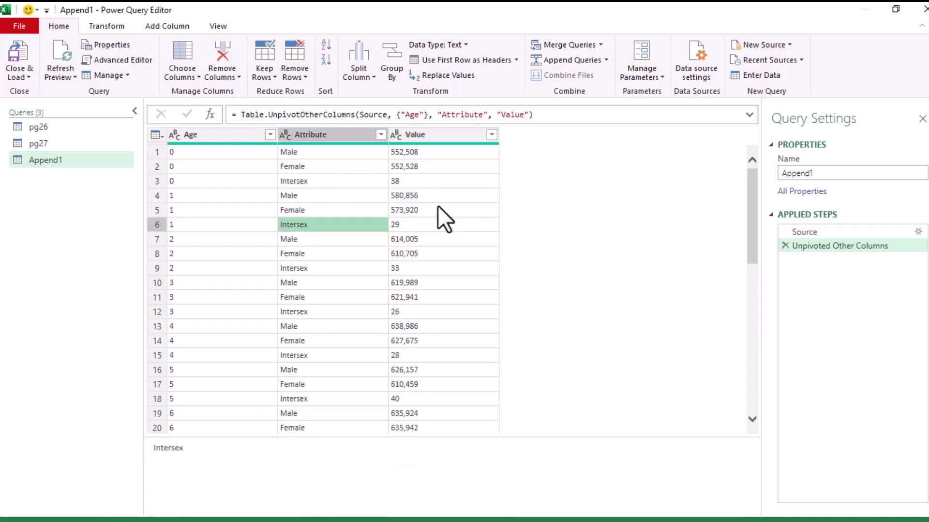
left_click(784, 245)
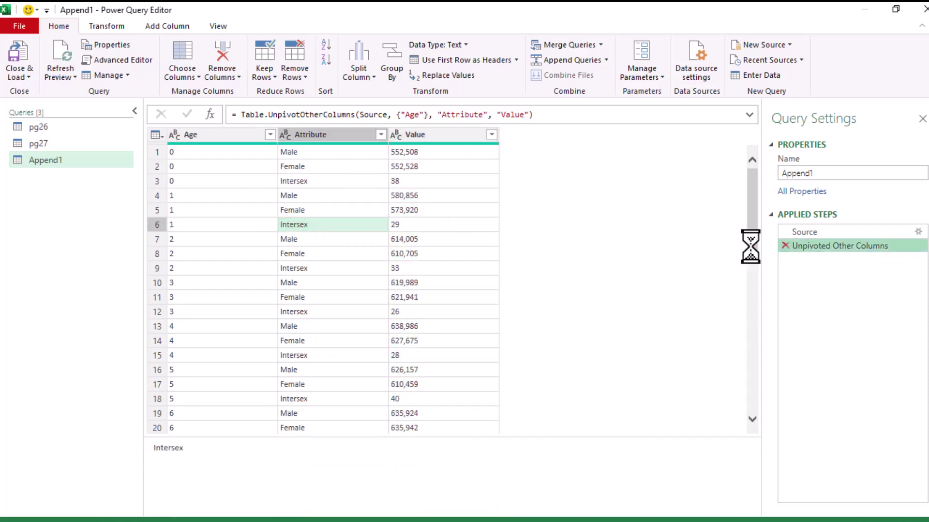
Unpivot only the selected Male, Female and Intersex columns in the appended query.
left_click(329, 136)
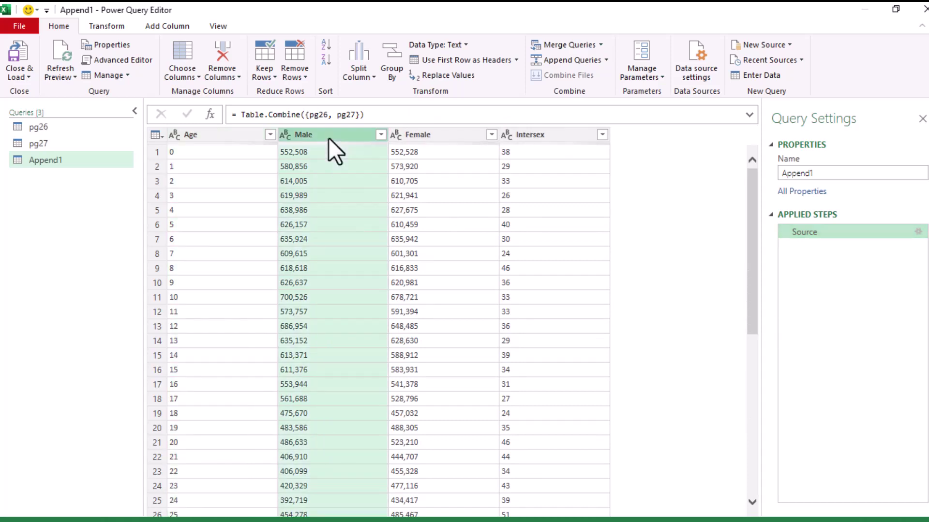
left_click(531, 132, "shift")
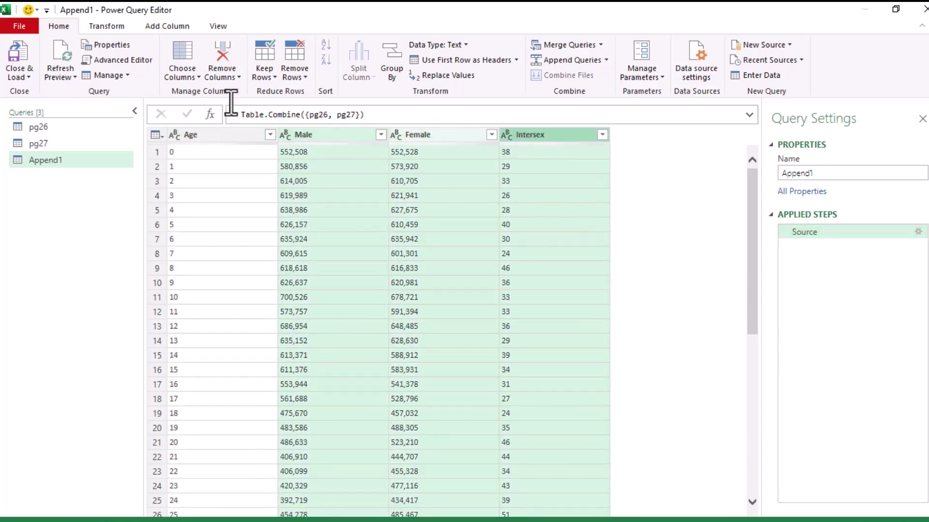
left_click(107, 26)
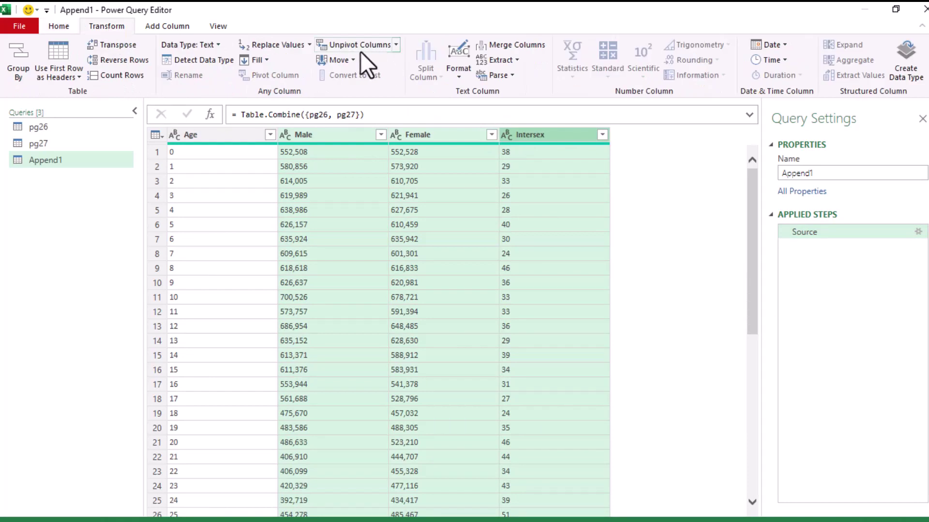
left_click(396, 45)
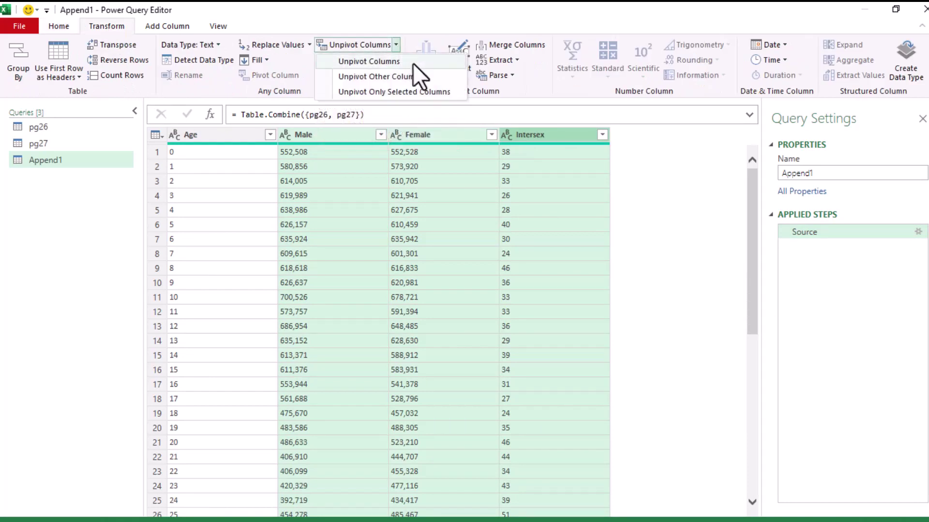
left_click(451, 92)
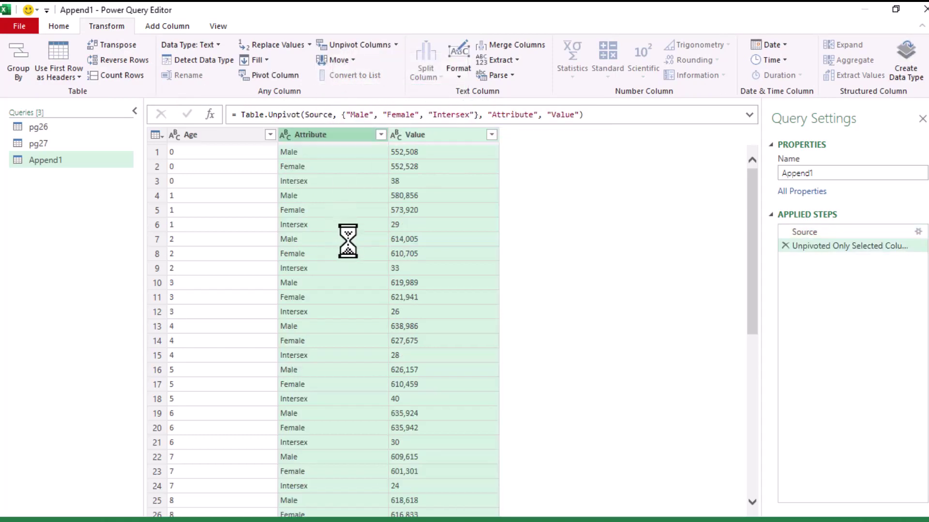
left_click(322, 200)
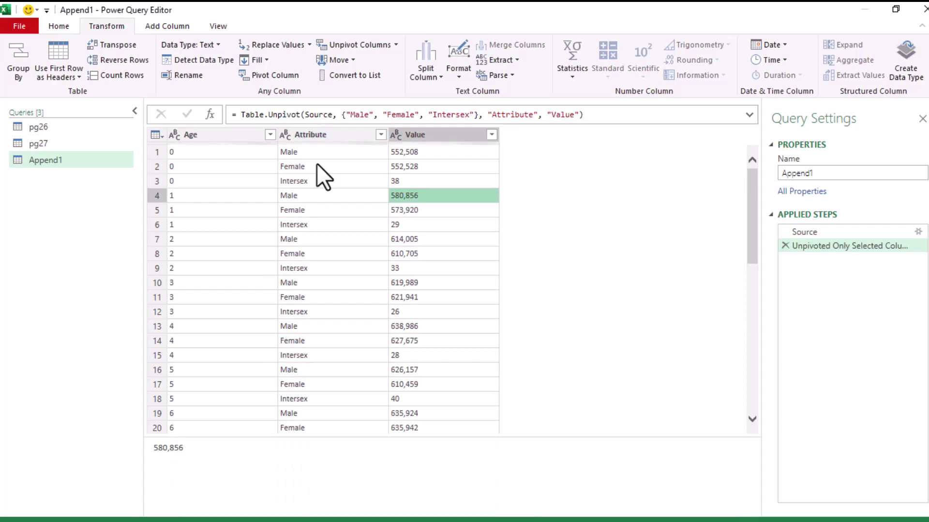
left_click(315, 164)
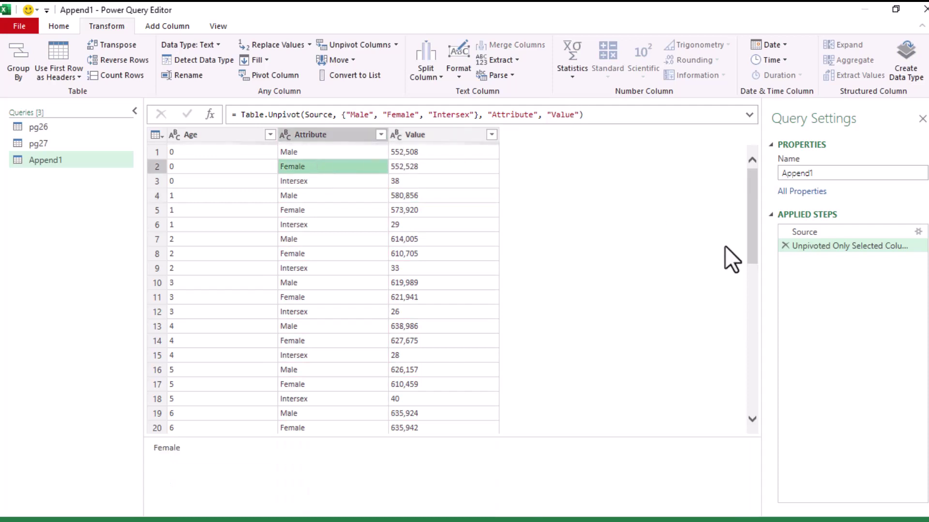
double_click(336, 134)
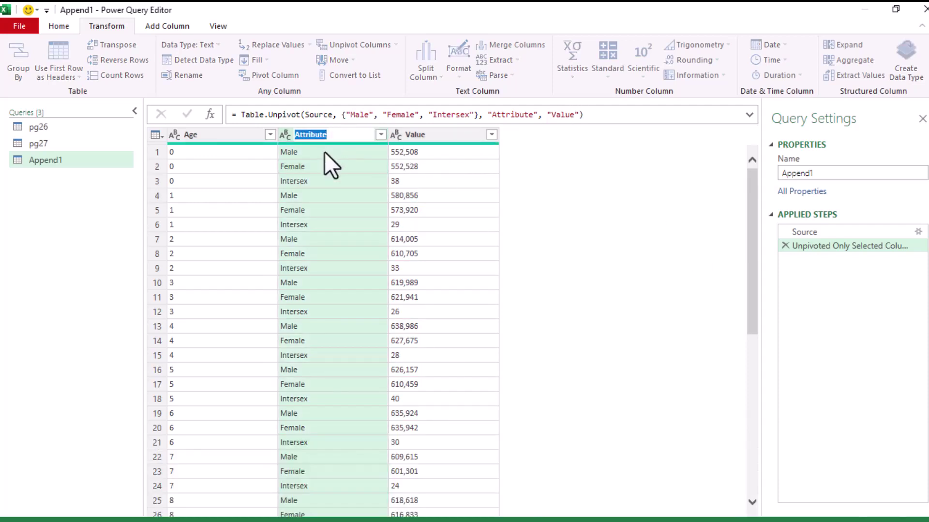
key("Return")
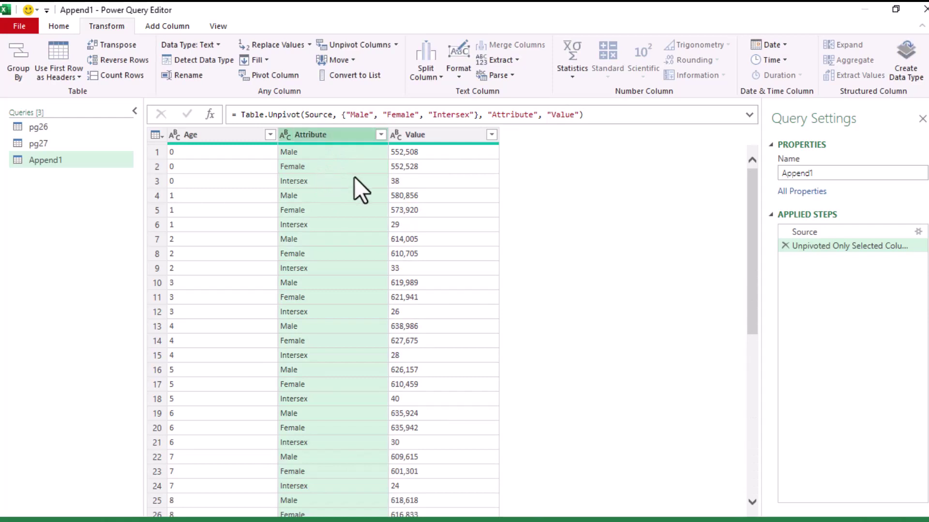
left_click(441, 212)
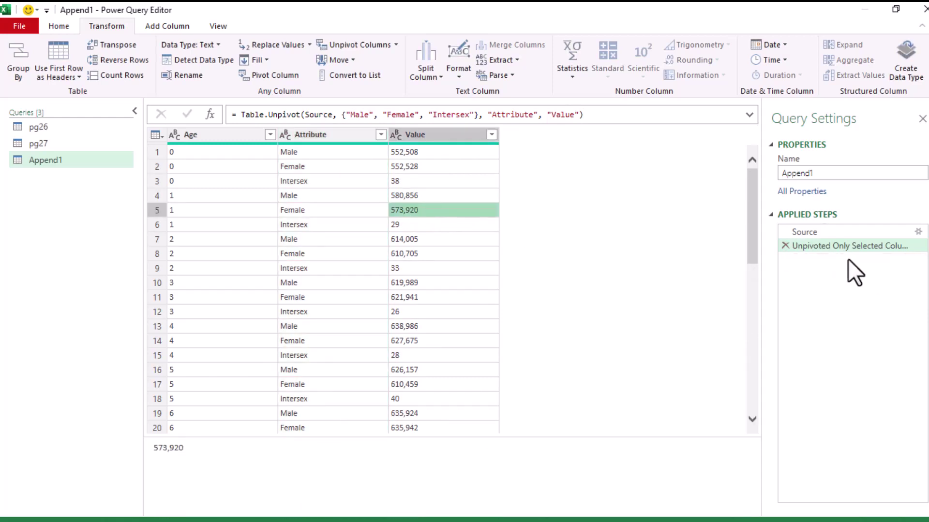
Edit the unpivot step's formula to name the attribute column Sex and the value column Population.
left_click(492, 118)
left_click_drag(493, 121, 534, 120)
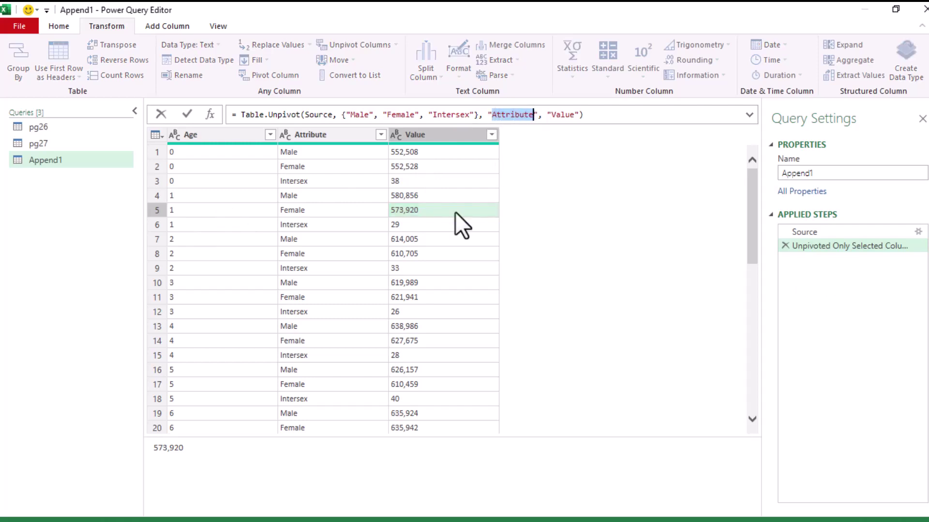
type("Sex")
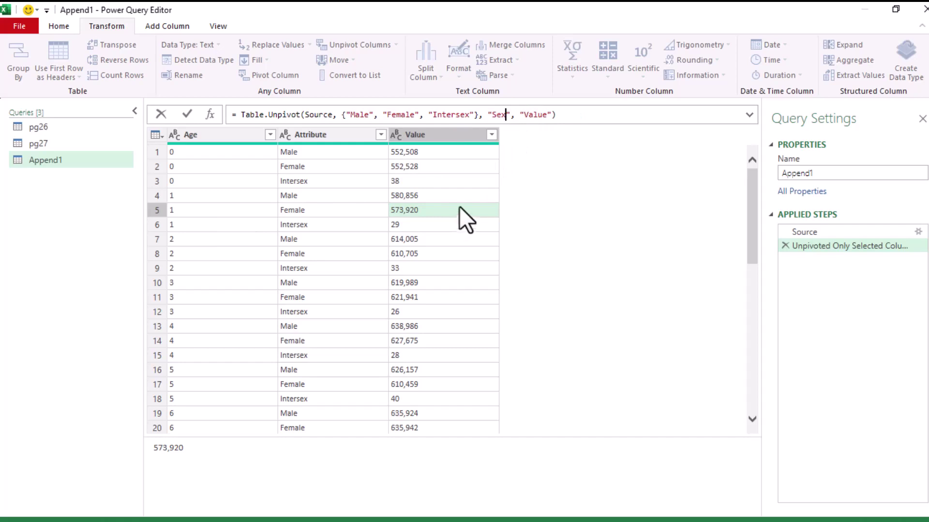
left_click_drag(525, 117, 537, 116)
type("Population")
key("Return")
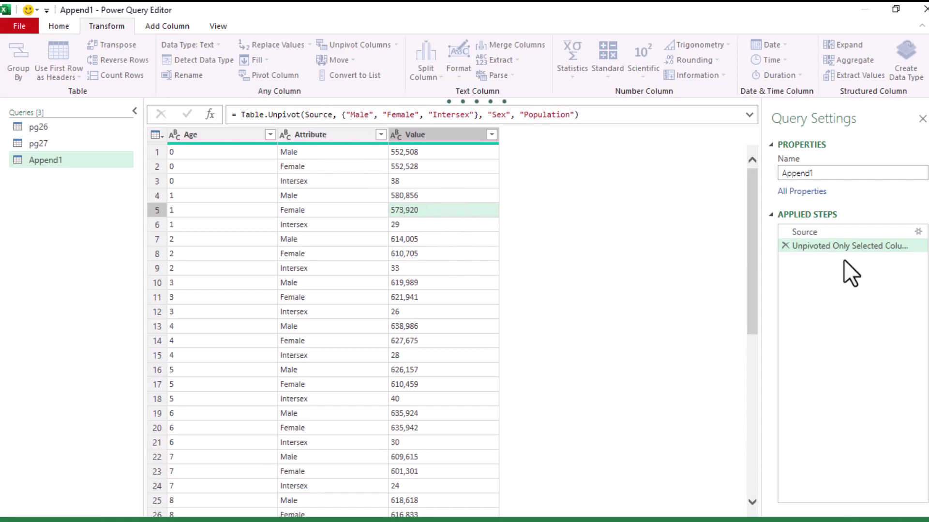
left_click(338, 210)
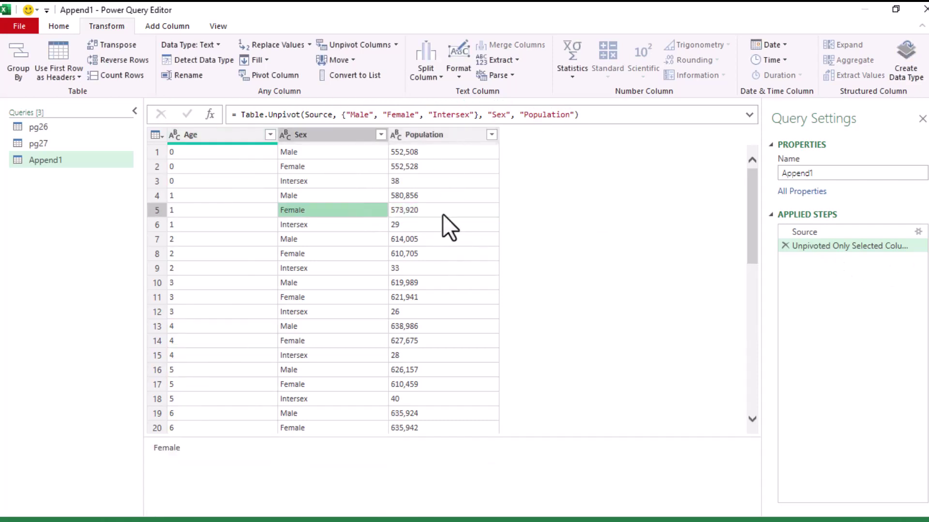
Examine the Population entries of the Intersex rows for the oldest ages near the end of the table.
scroll(320, 203, "down", 15)
left_click(320, 204)
left_click(420, 209)
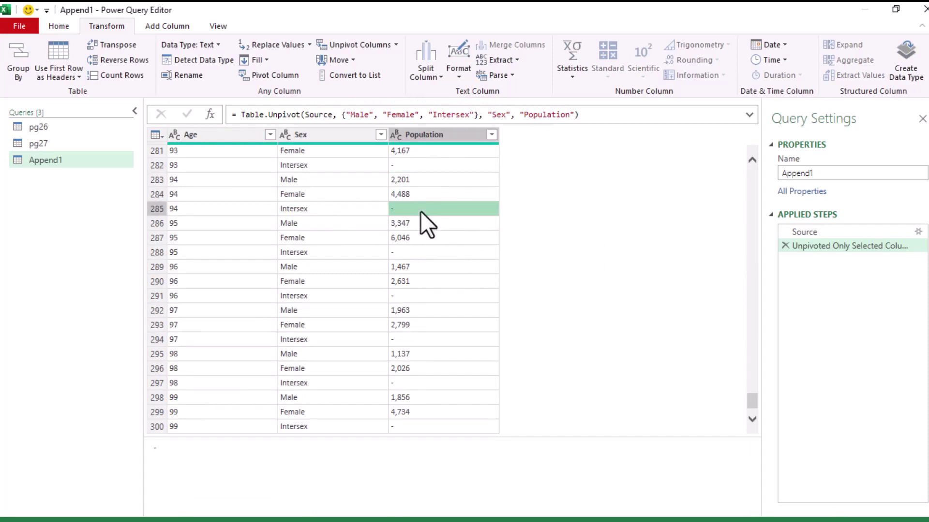
left_click(438, 163)
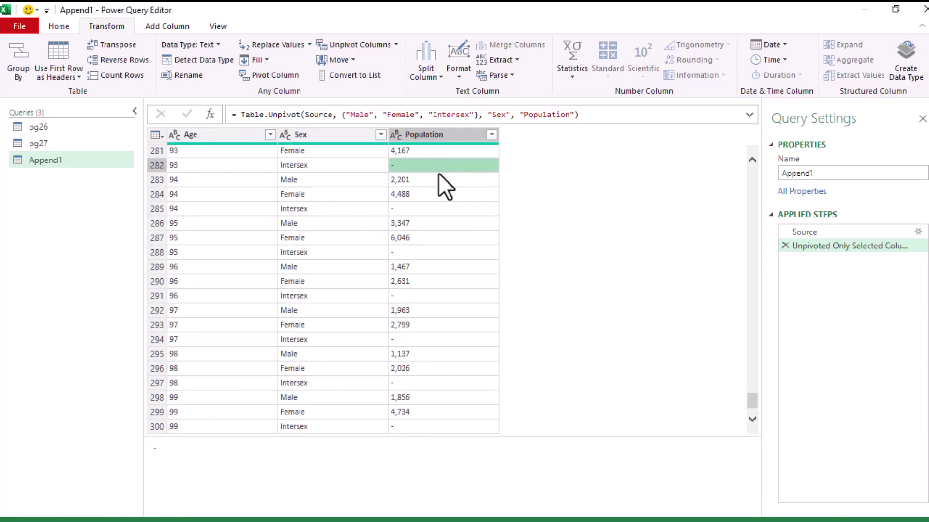
left_click(434, 209)
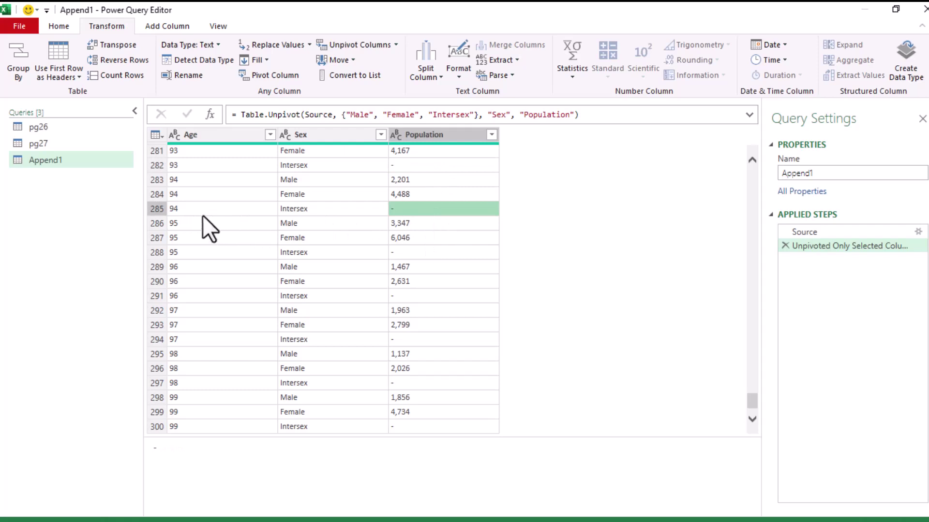
left_click(308, 210)
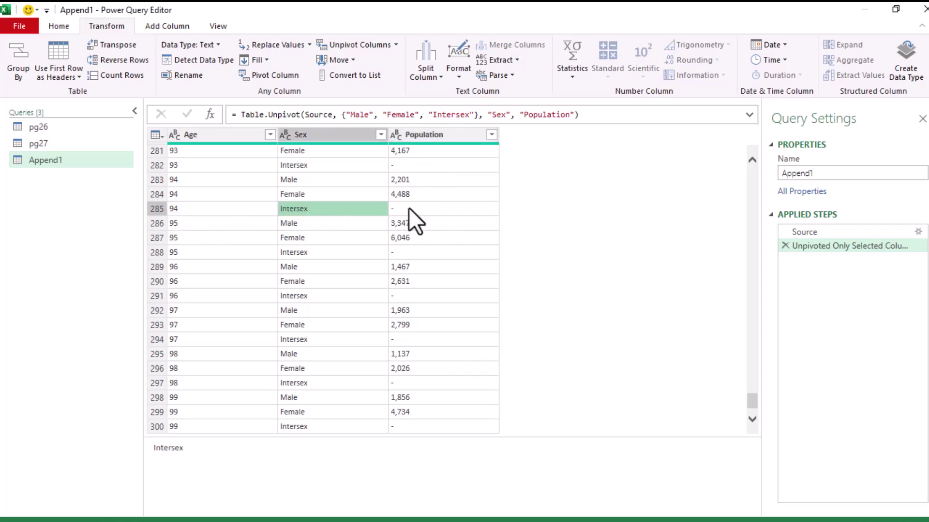
left_click(438, 212)
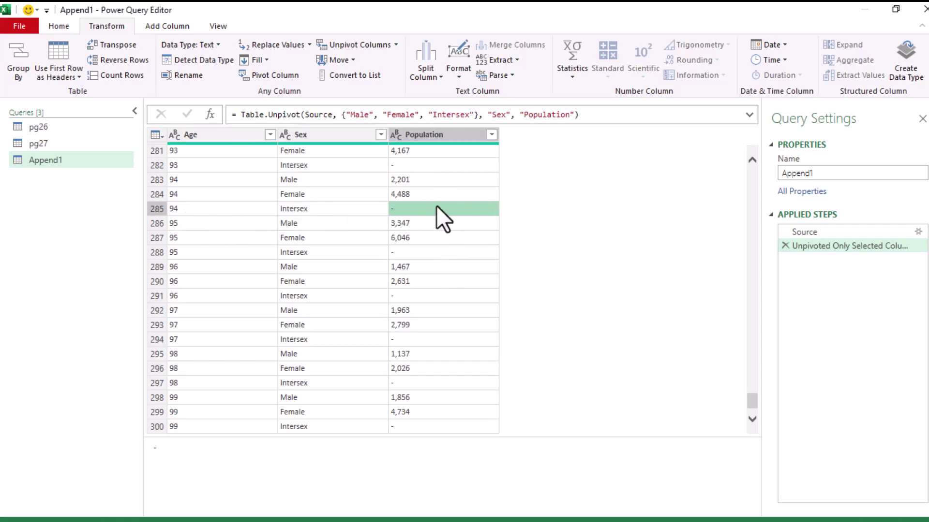
left_click(428, 167)
left_click(432, 213)
left_click(428, 249)
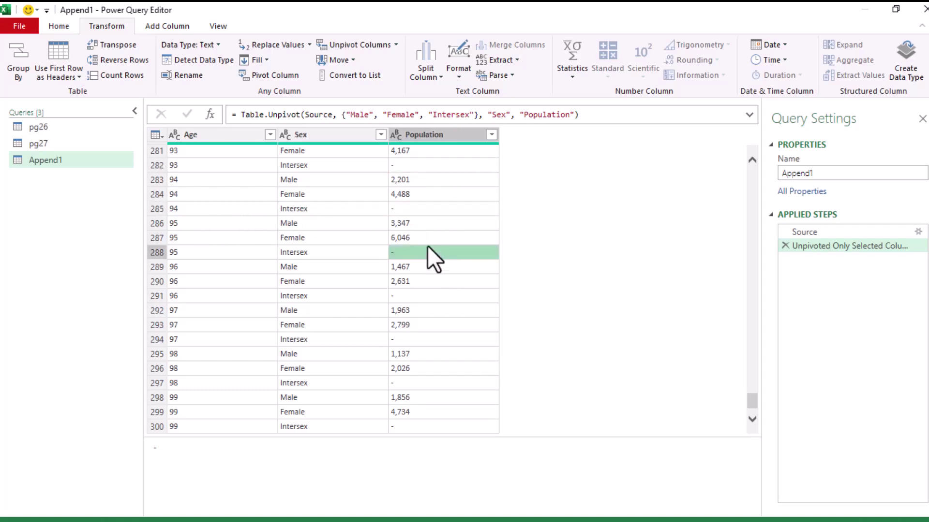
left_click(443, 167)
Filter the Population column to exclude the rows containing "-".
left_click(493, 136)
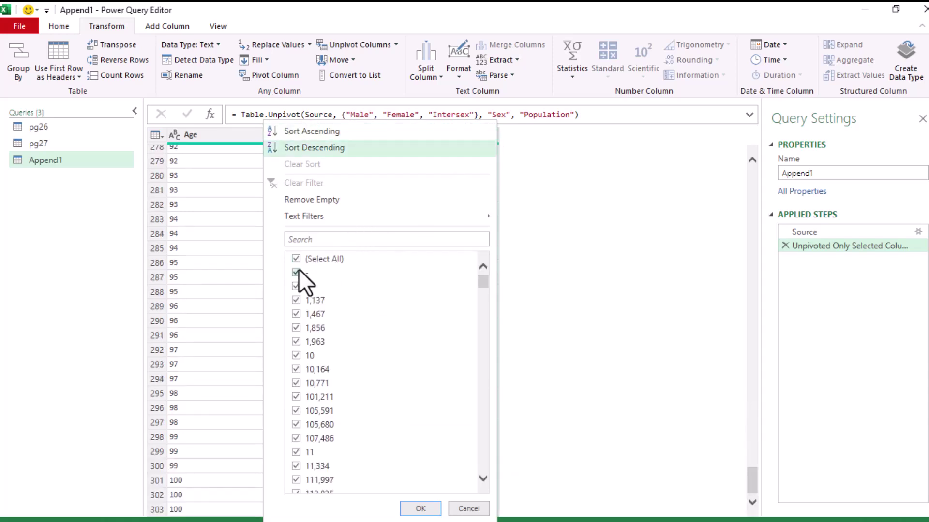
left_click(297, 273)
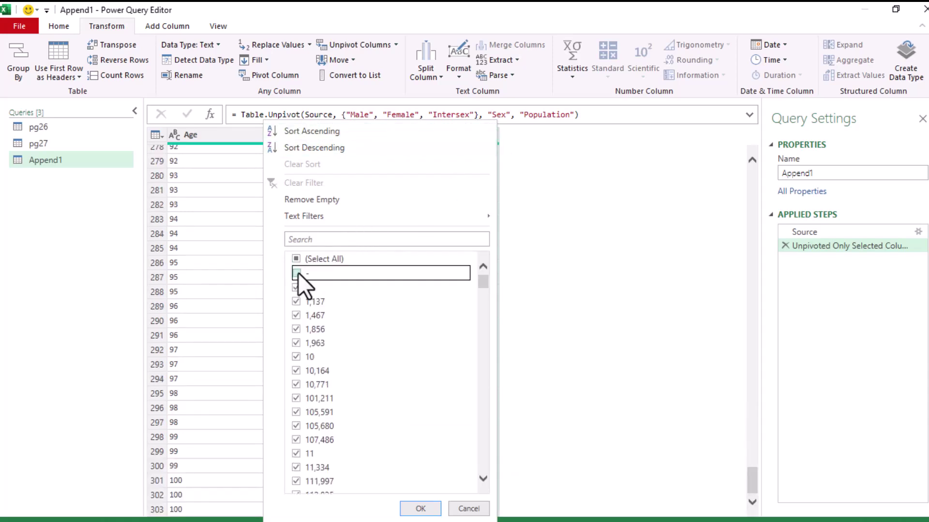
left_click(417, 509)
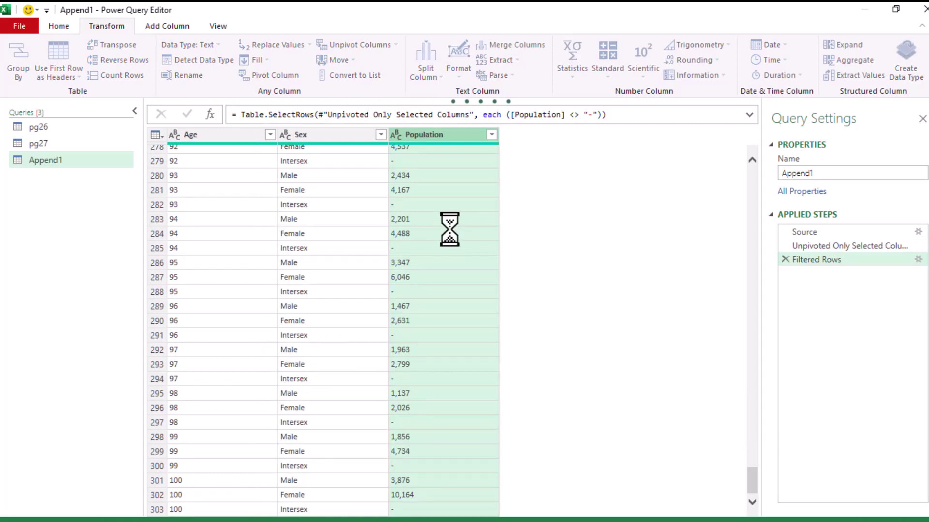
left_click(409, 194)
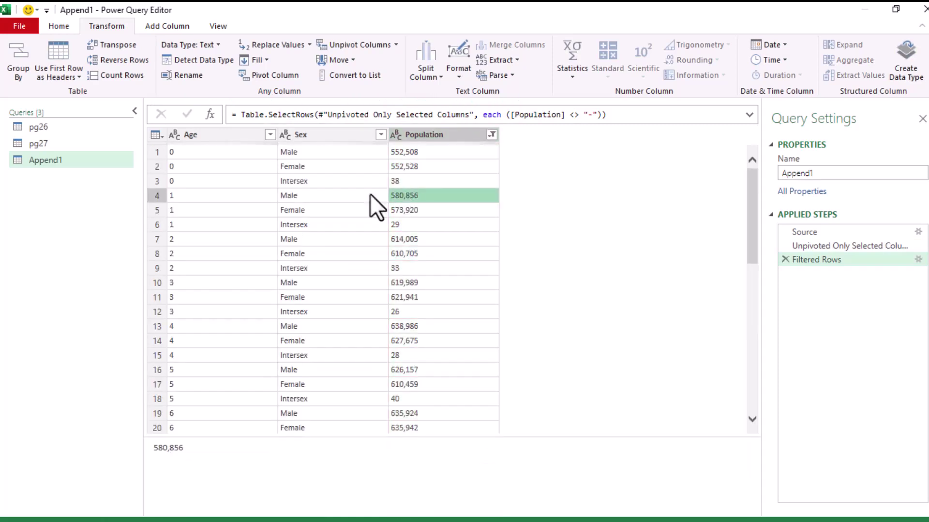
Detect the data types of all columns in the appended query and check the Age, Sex and Population columns.
left_click(312, 199)
key("ctrl+a")
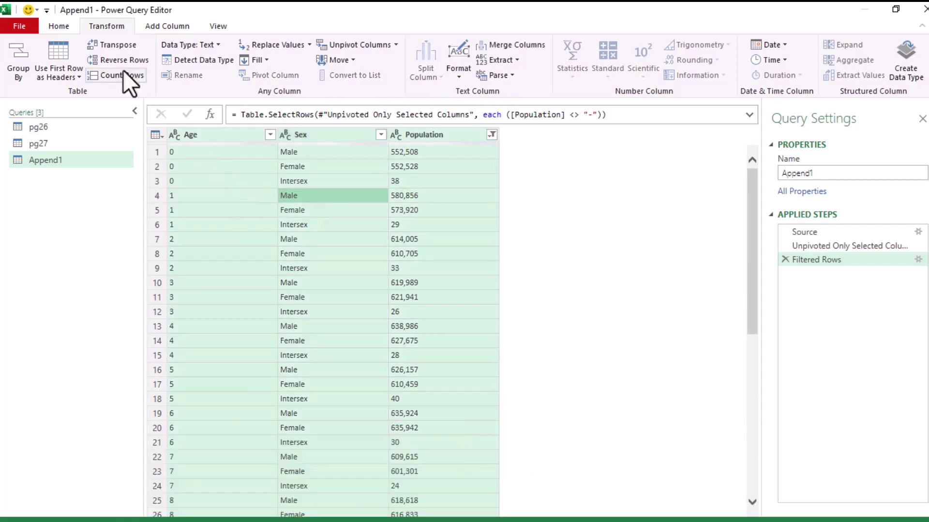
left_click(225, 60)
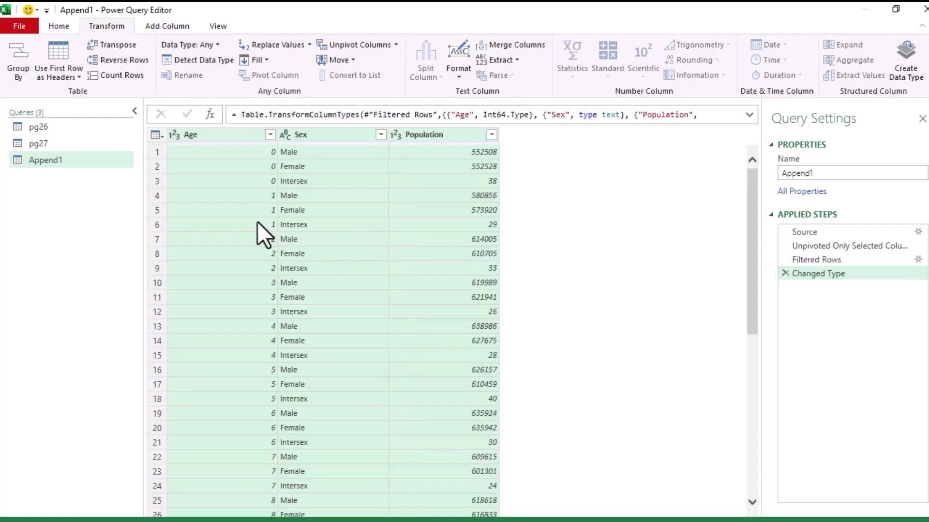
left_click(459, 223)
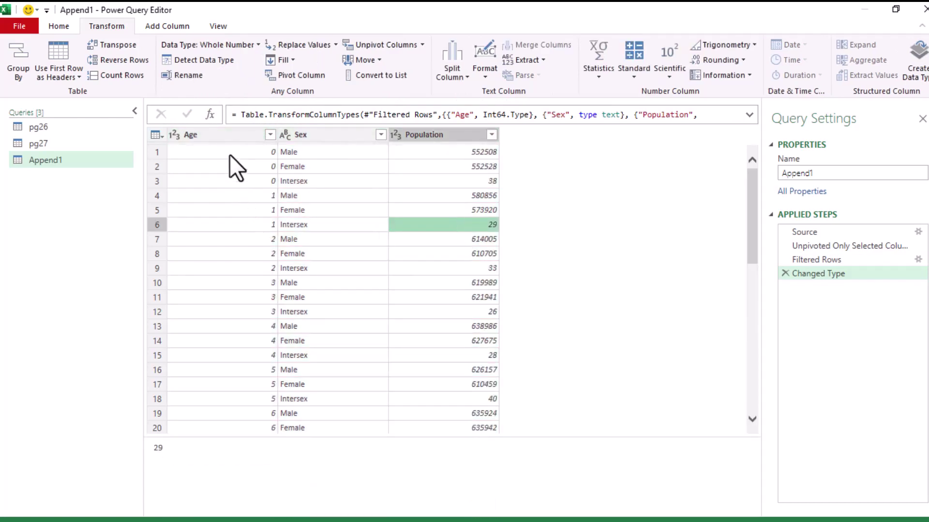
left_click(229, 139)
left_click(234, 195)
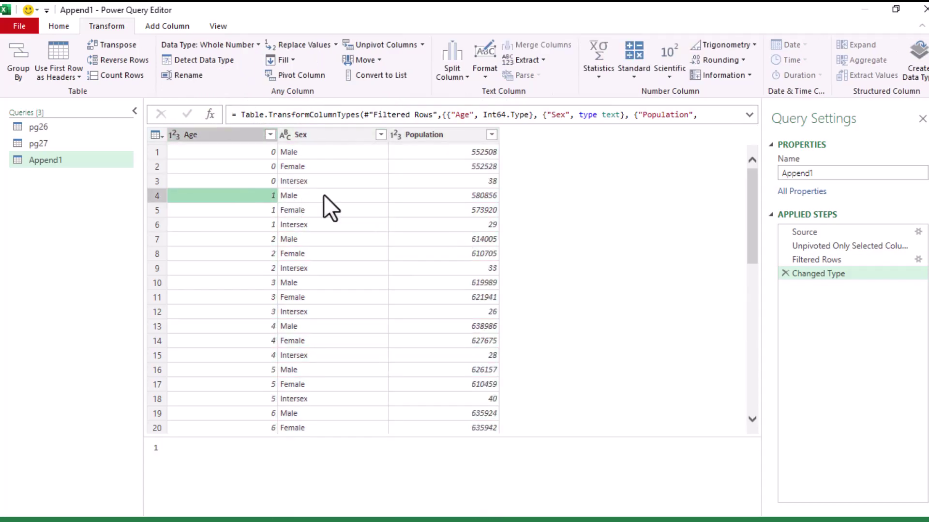
left_click(365, 162)
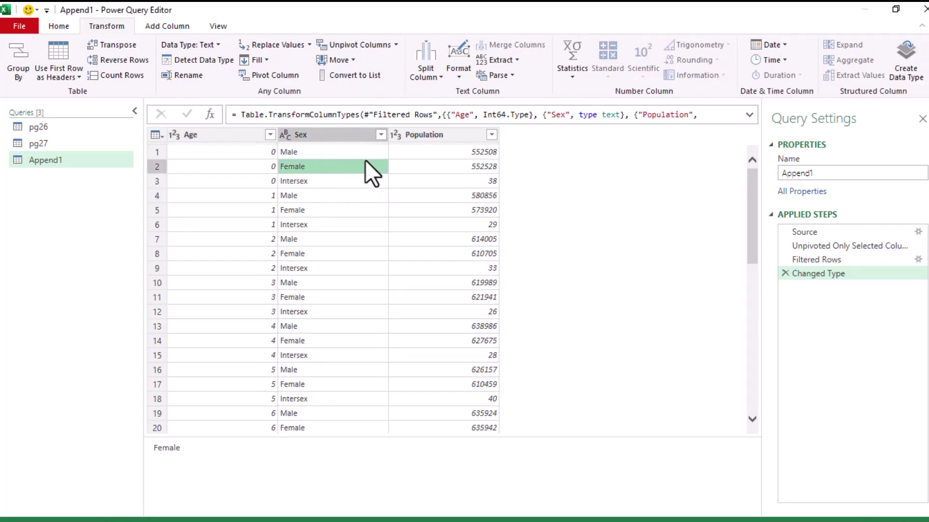
left_click(445, 181)
left_click(442, 224)
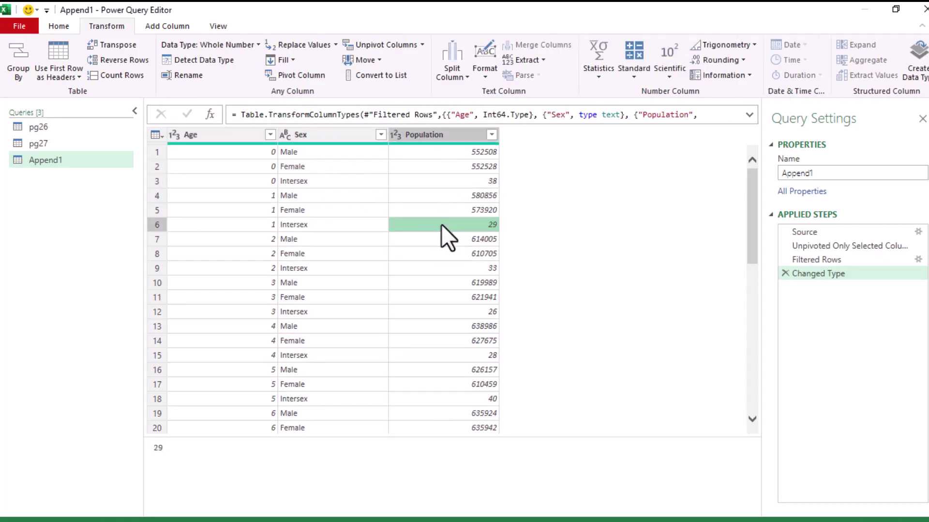
Rename the appended query as KenyaPopulationBySexAge.
left_click(242, 227)
double_click(66, 161)
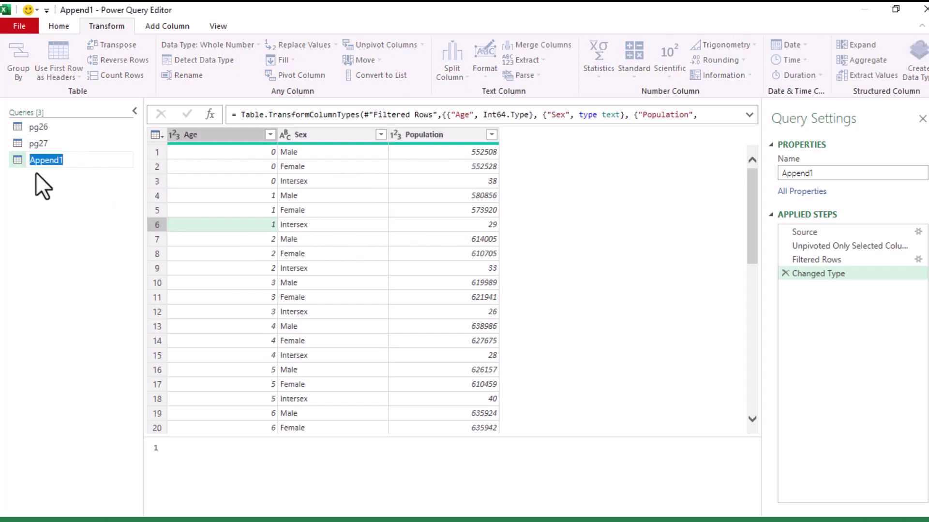
key("Return")
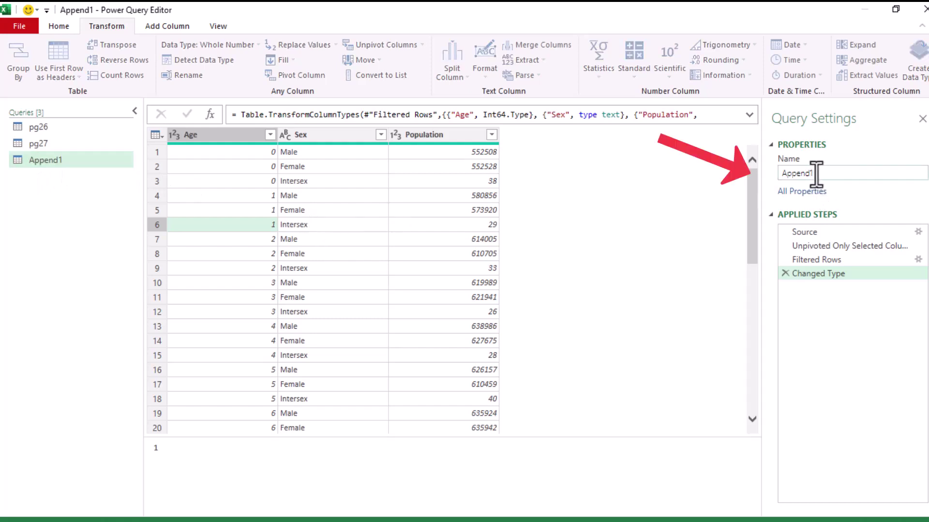
double_click(783, 173)
type("Ke")
type("nyaPopulationb")
type("ySexAge")
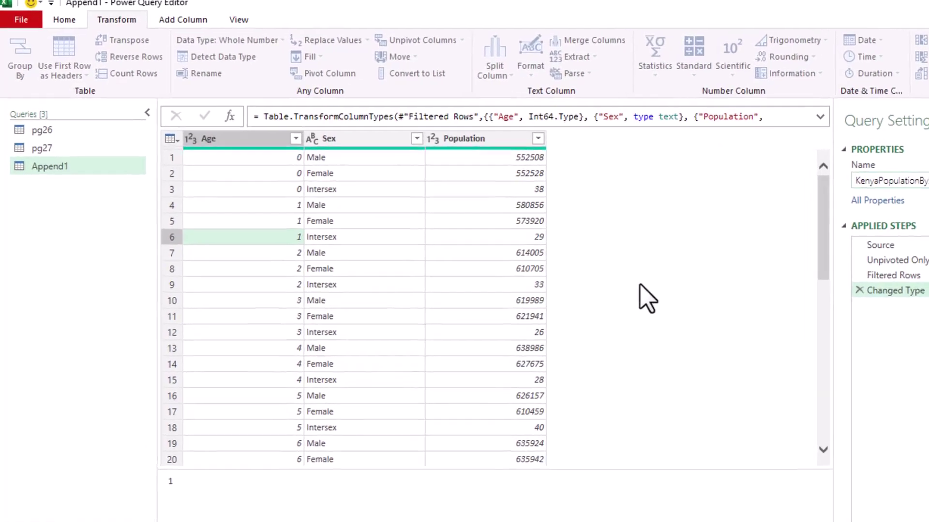
Check the Age, Sex and Population values in the first rows of the KenyaPopulationBySexAge query.
left_click(309, 210)
left_click(197, 211)
left_click(441, 248)
left_click(583, 265)
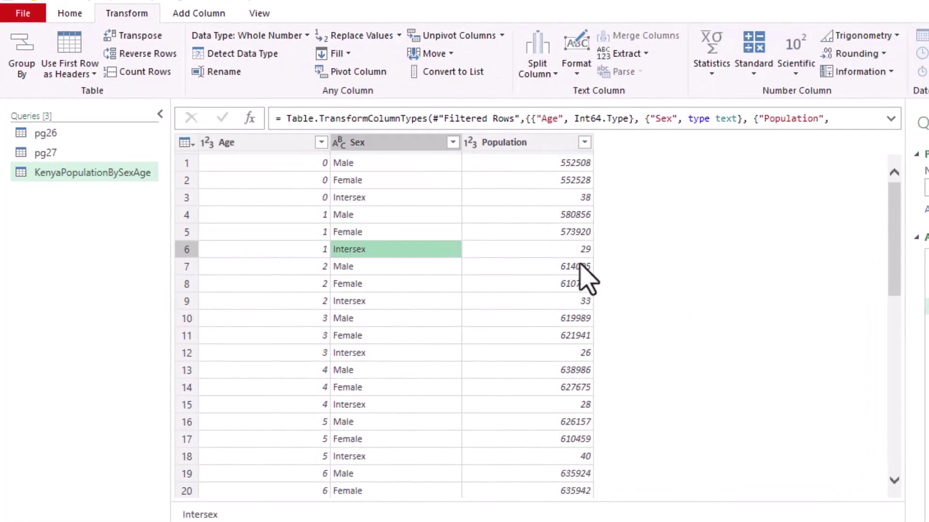
left_click(395, 234)
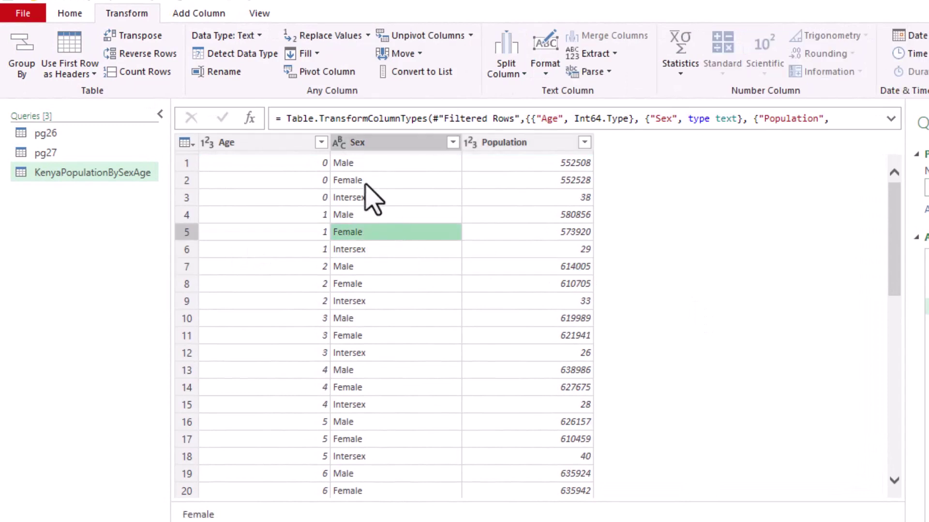
left_click(367, 182)
left_click(385, 249)
left_click(297, 217)
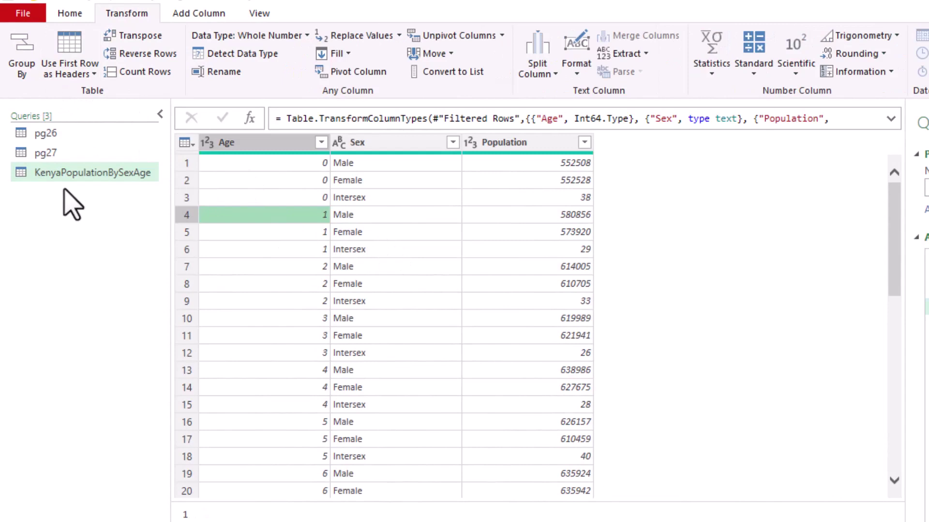
Close the query editor and load the queries to the workbook as connections only.
left_click(70, 13)
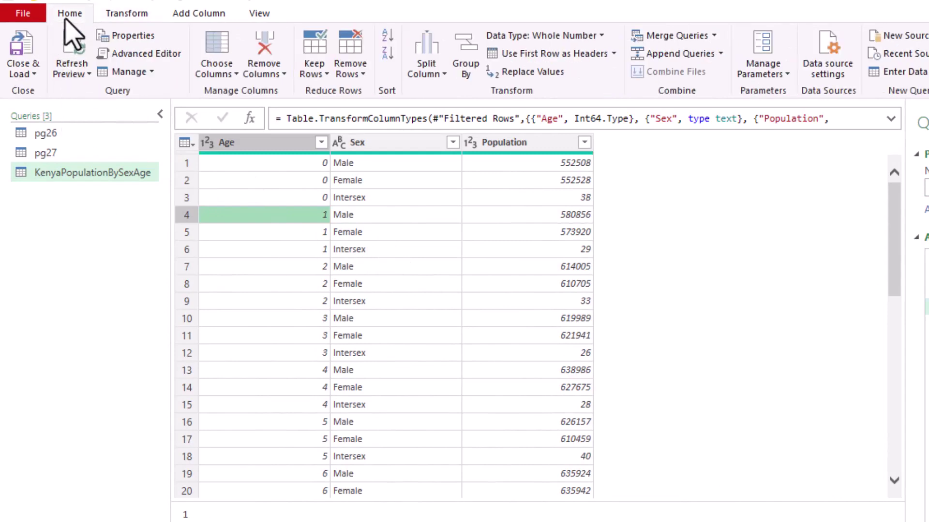
left_click(29, 73)
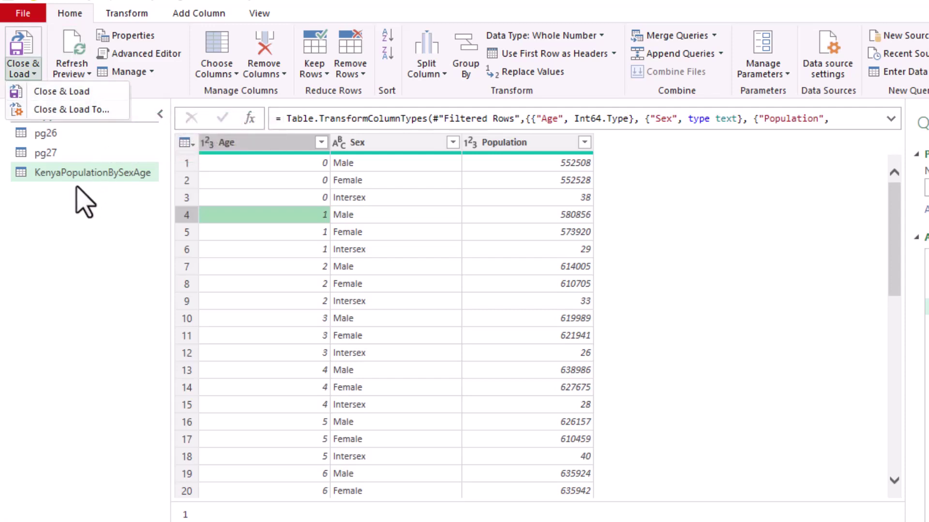
left_click(81, 116)
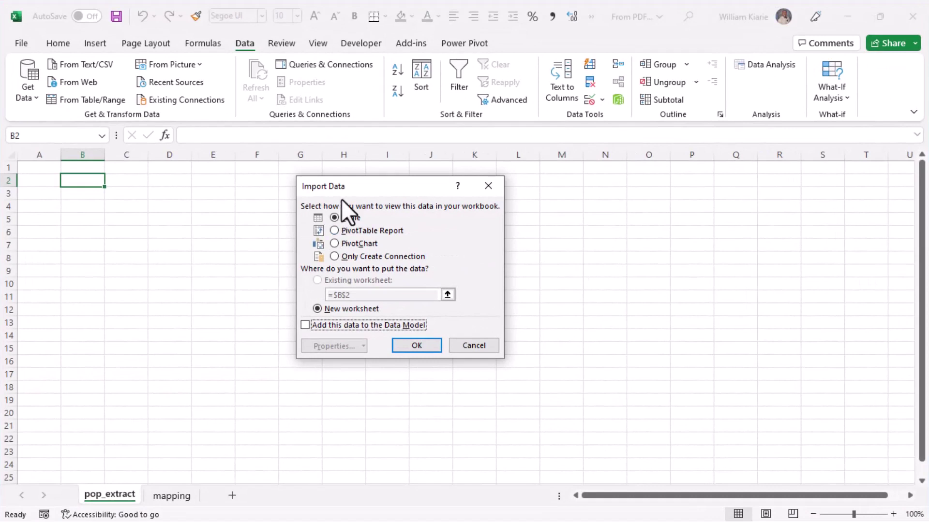
left_click(355, 256)
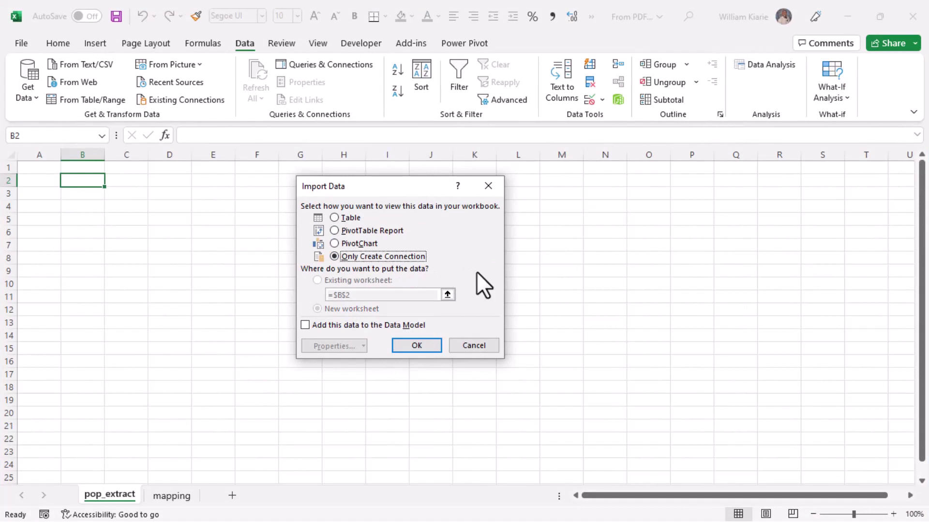
left_click(416, 345)
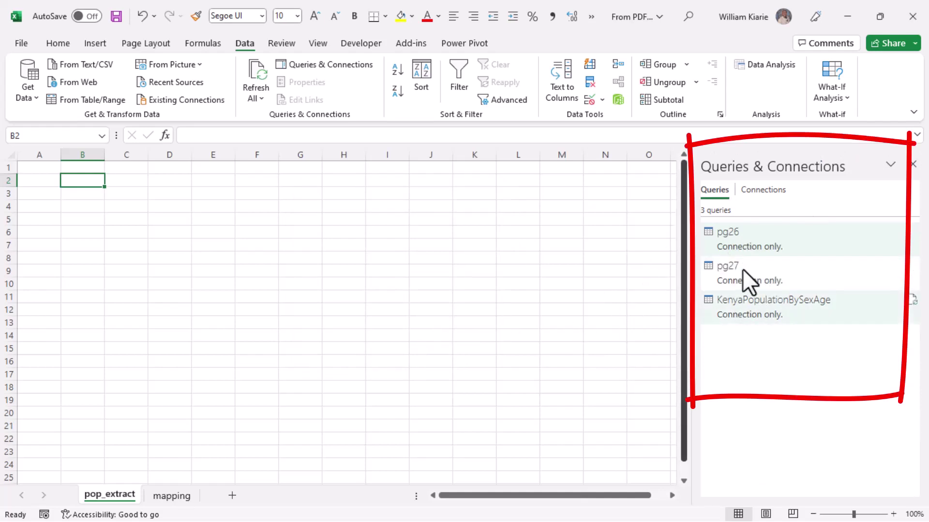
Load the KenyaPopulationBySexAge query as a table into the existing pop_extract worksheet at cell A1.
left_click(747, 309)
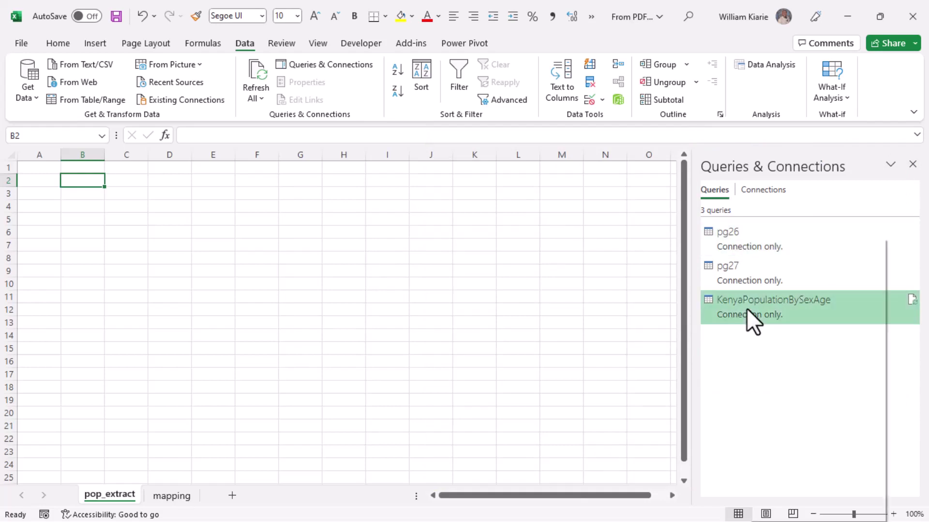
right_click(747, 310)
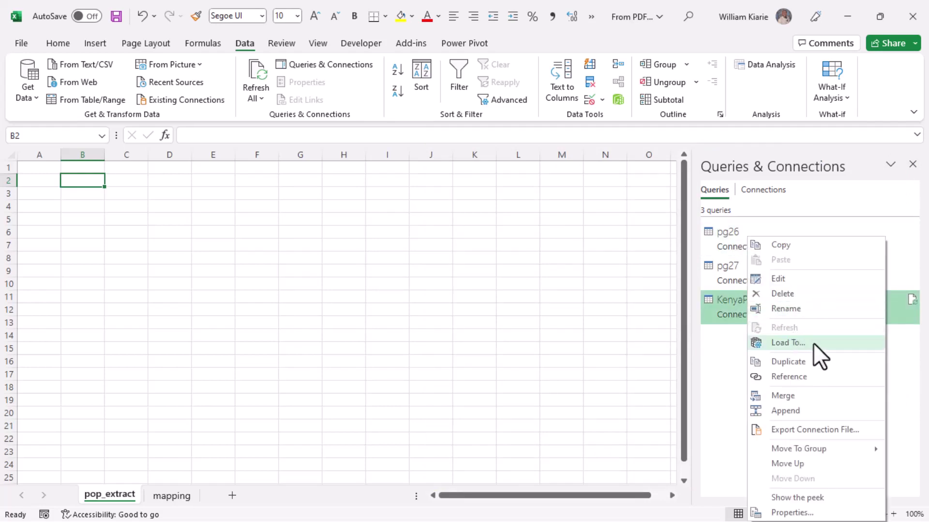
left_click(789, 342)
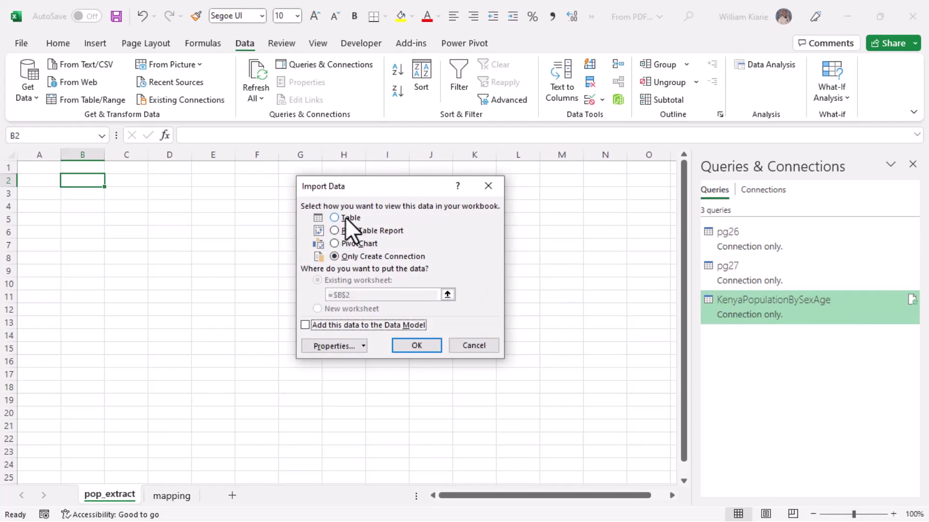
left_click(335, 219)
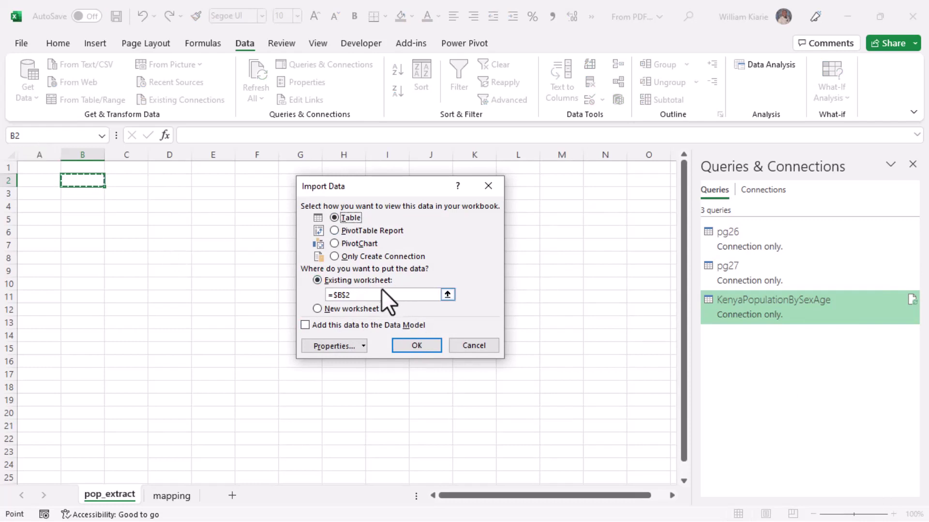
left_click(360, 295)
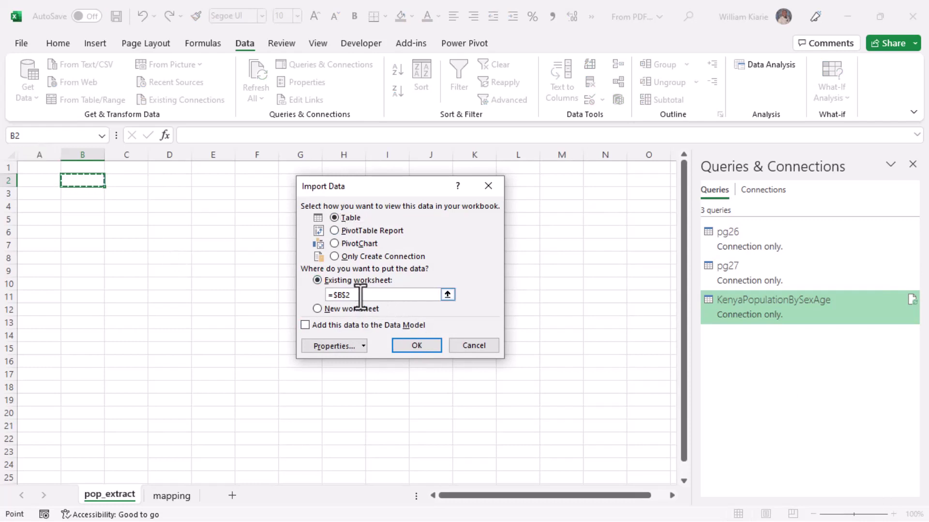
left_click_drag(360, 295, 297, 291)
key("BackSpace")
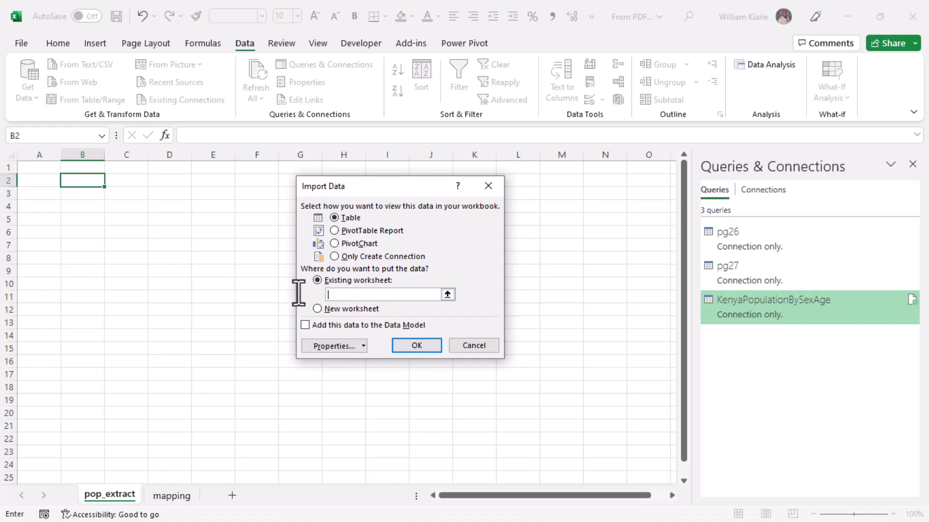
left_click(44, 167)
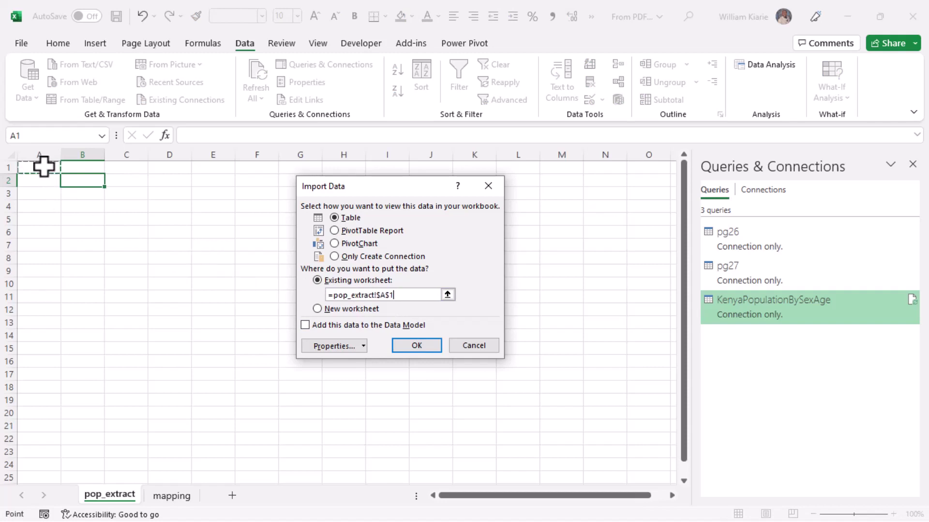
left_click(425, 343)
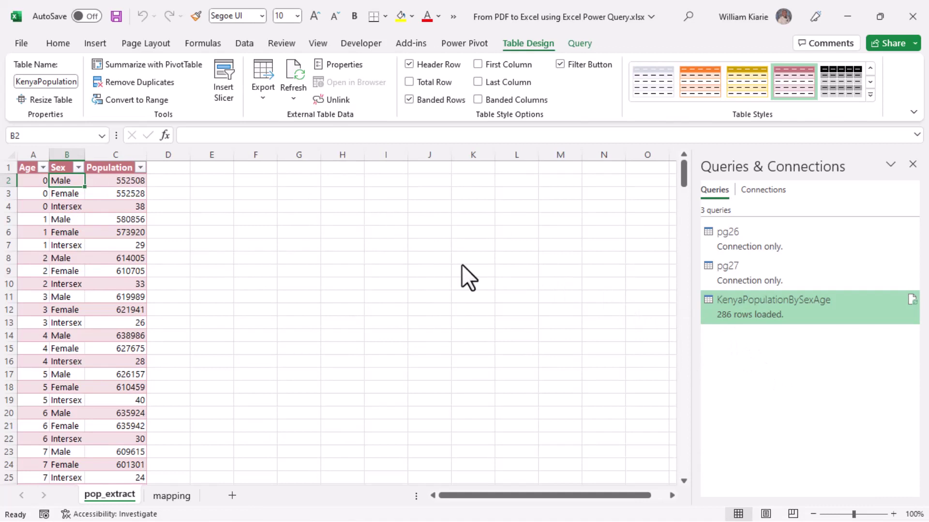
left_click(102, 216)
key("Left")
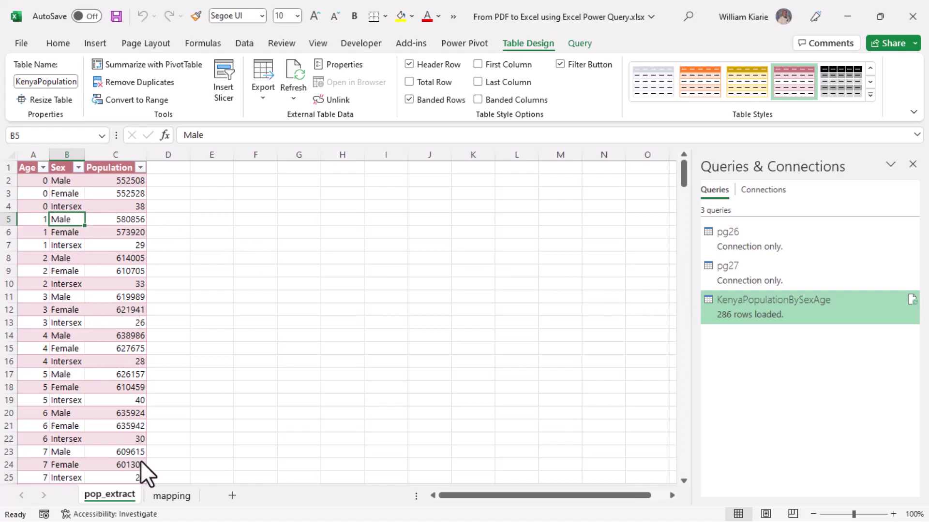
Bring the AgeGroups table from the mapping sheet into Power Query as a new query.
left_click(165, 495)
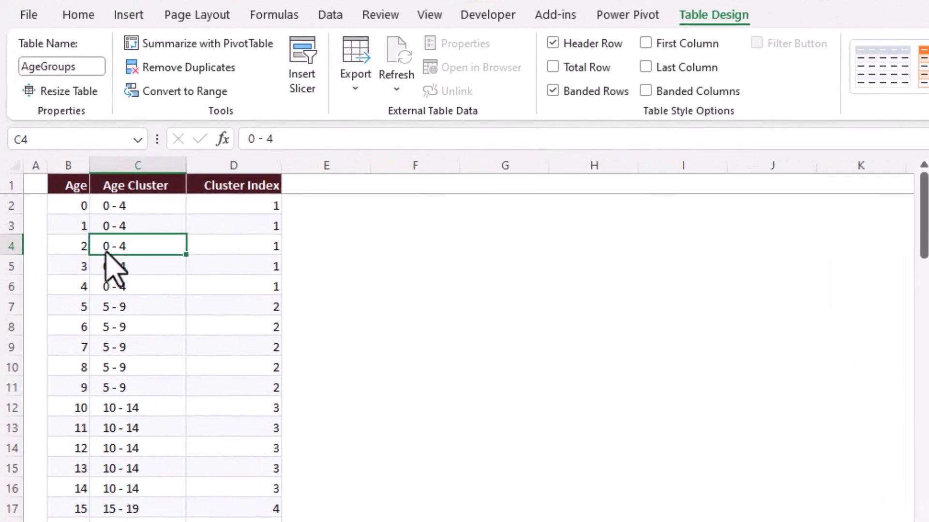
left_click(79, 226)
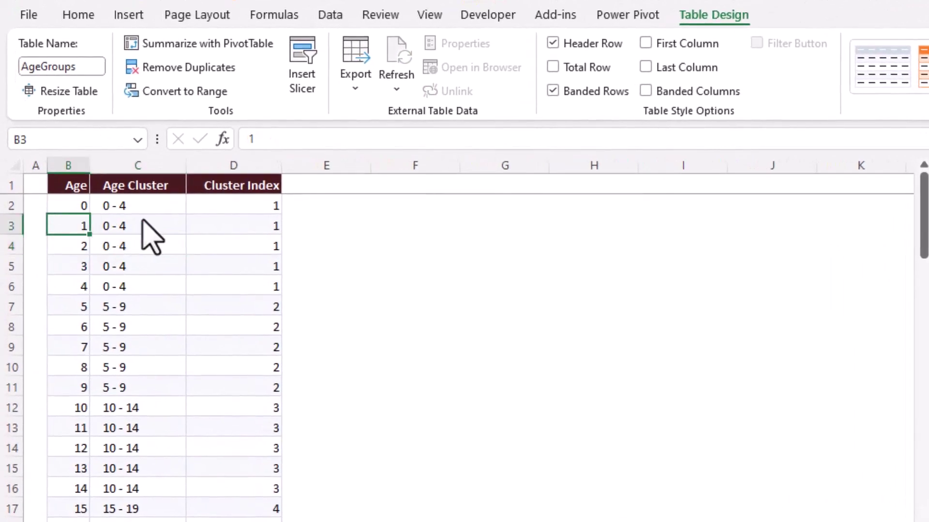
left_click(148, 229)
left_click(239, 226)
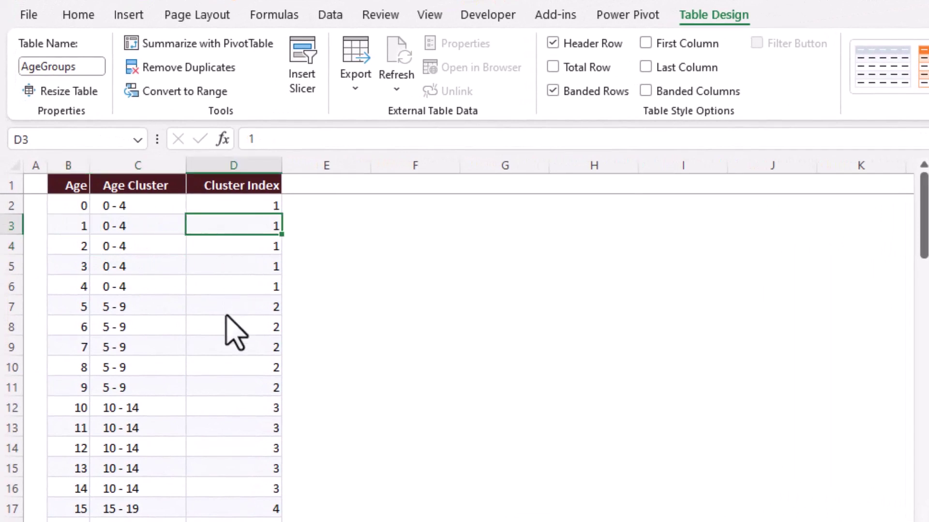
left_click(126, 305)
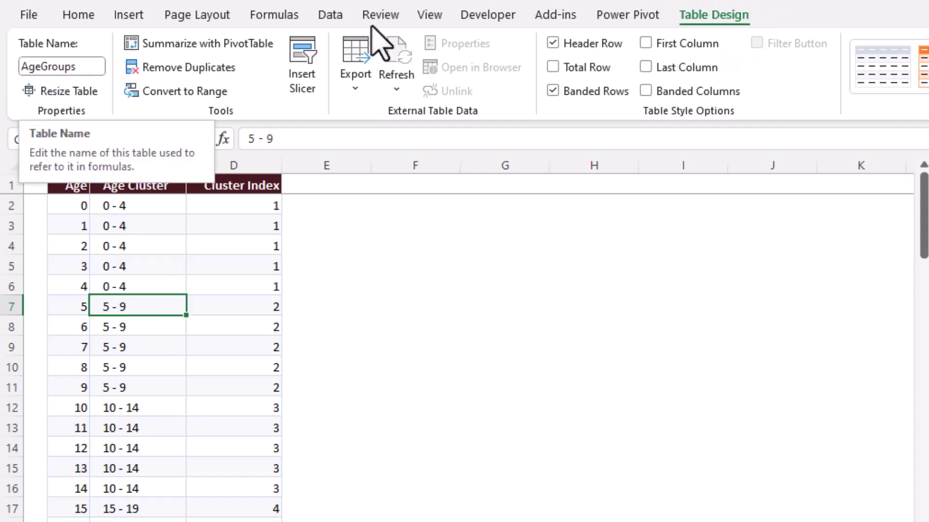
left_click(330, 19)
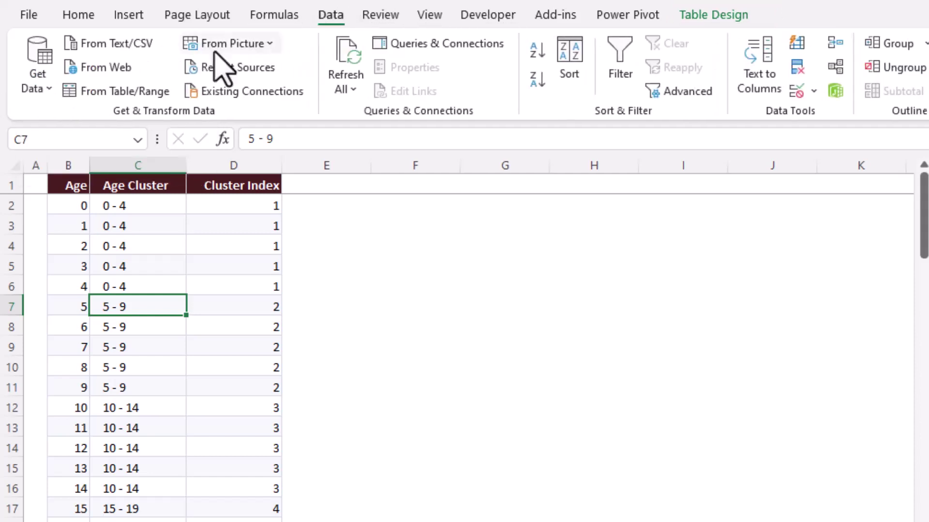
left_click(118, 96)
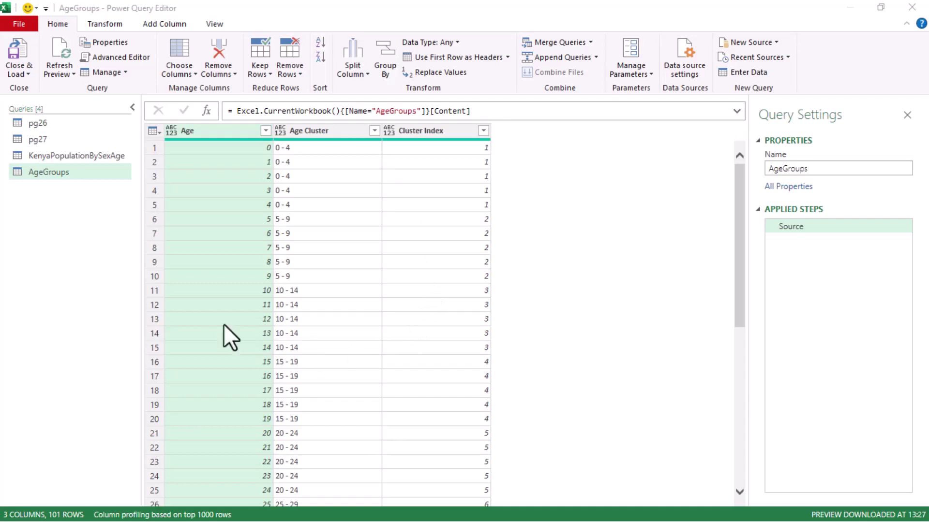
Examine how the AgeGroups query maps each Age to its Age Cluster and Cluster Index.
left_click(216, 205)
left_click(339, 206)
left_click(434, 204)
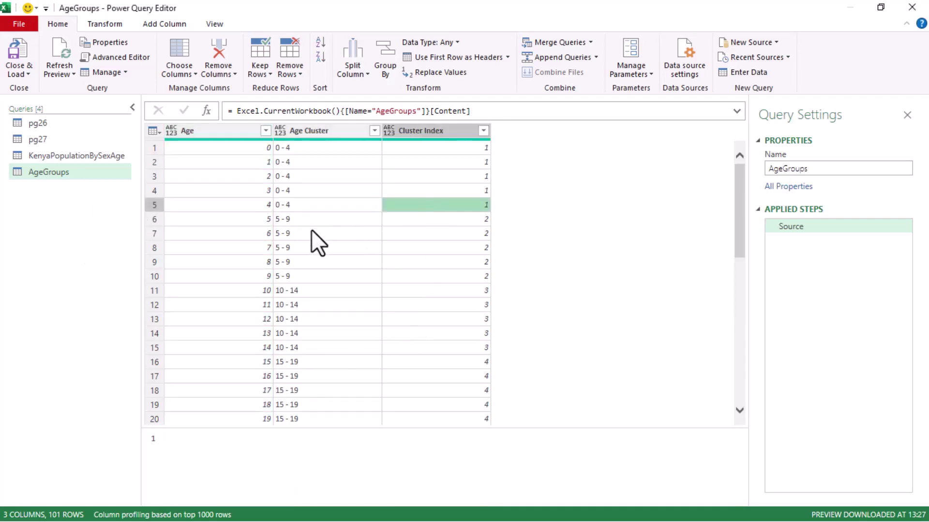
left_click(311, 233)
left_click(242, 189)
left_click(302, 175)
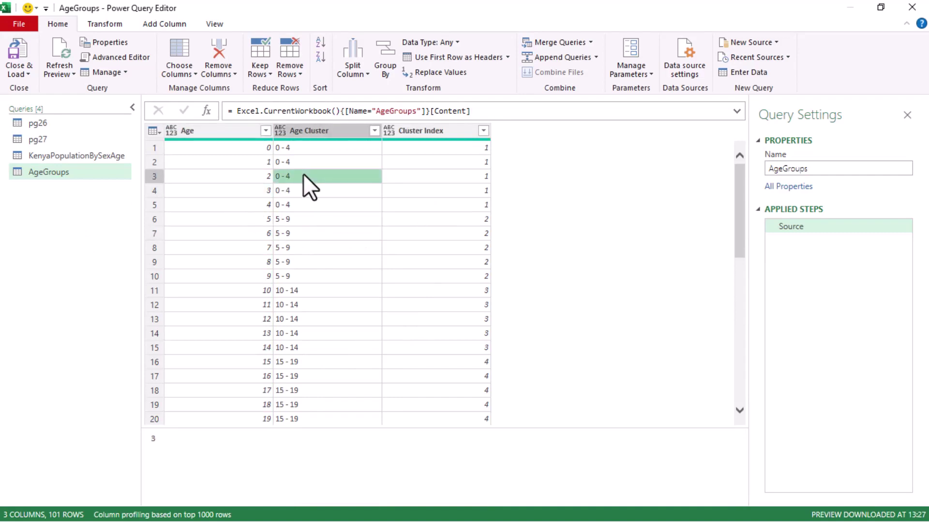
left_click(318, 130)
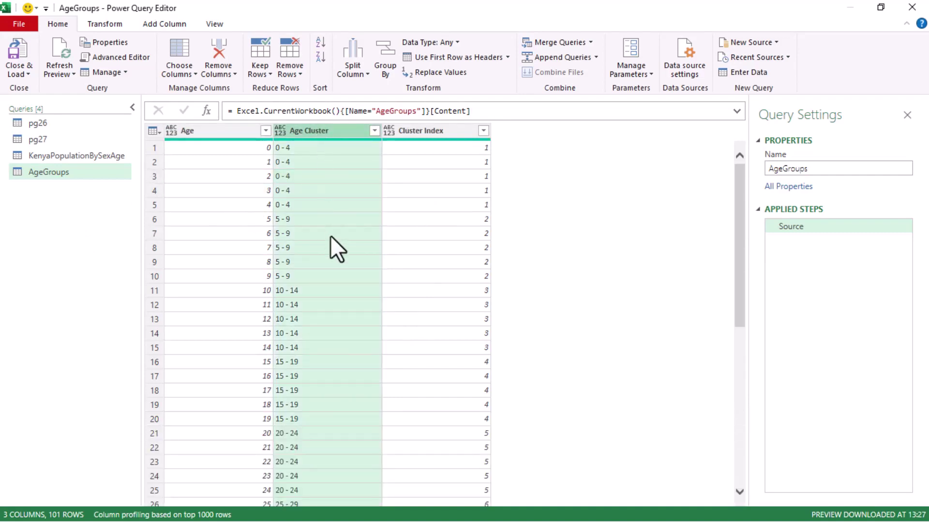
left_click(224, 234)
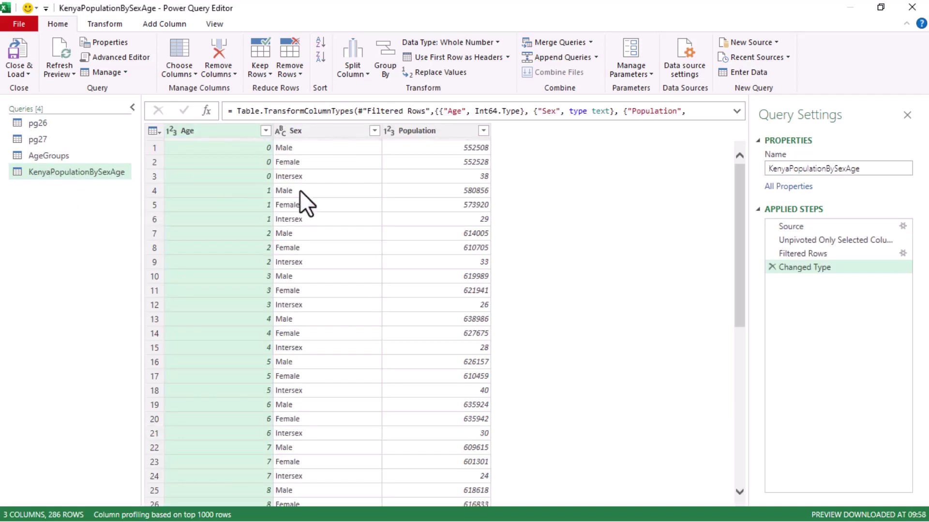
Compare the Age column of the KenyaPopulationBySexAge query with the Age and Age Cluster columns of AgeGroups.
left_click(232, 200)
left_click(55, 156)
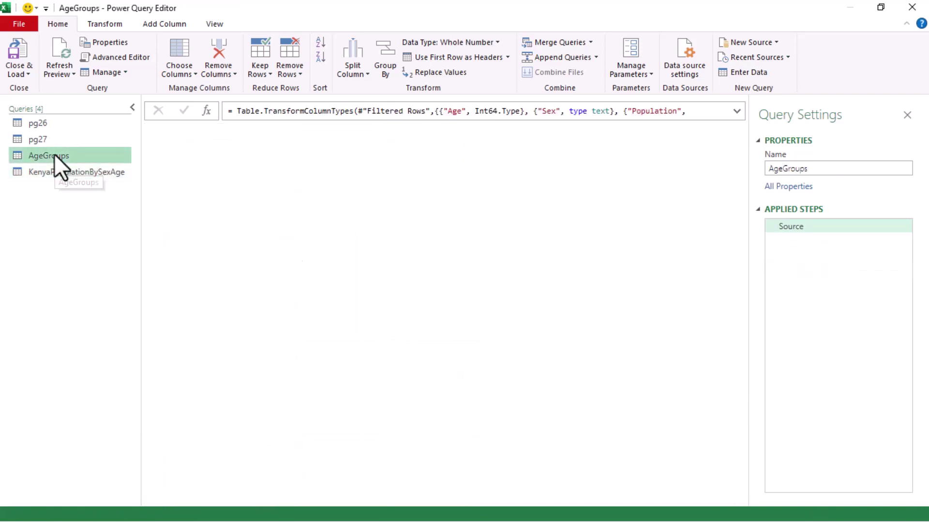
left_click(254, 151)
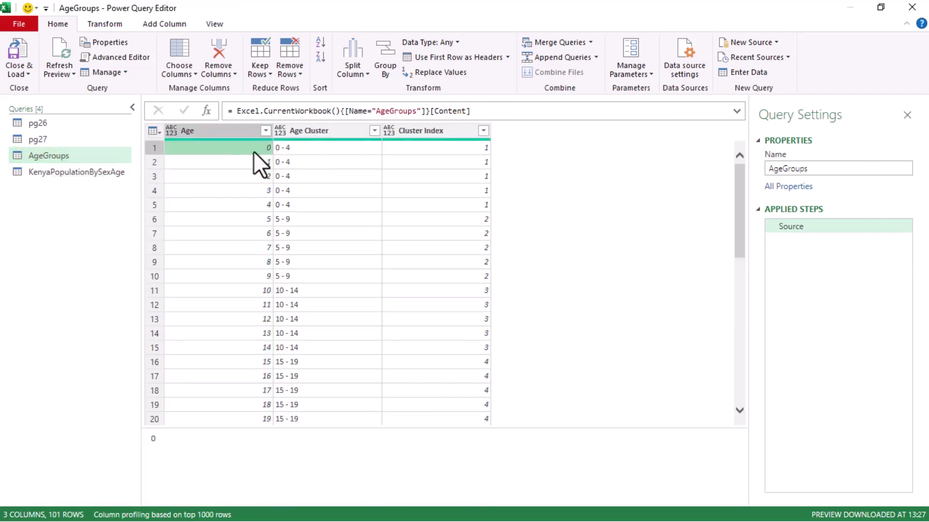
left_click(323, 147)
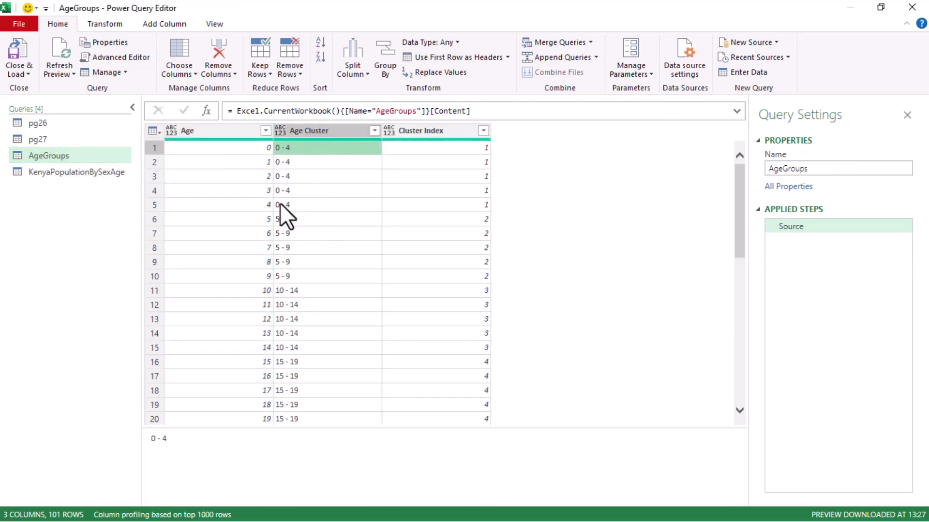
left_click(266, 205)
left_click(319, 202)
left_click(335, 165)
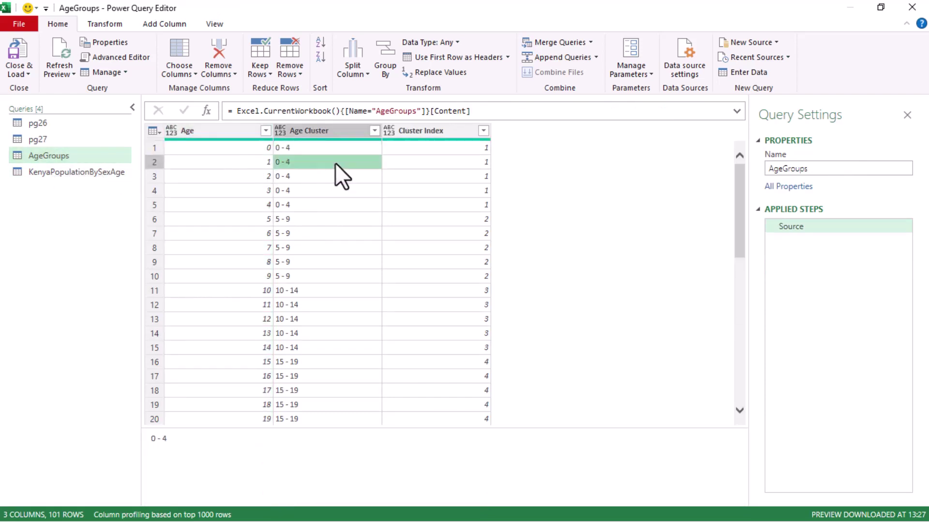
left_click(85, 173)
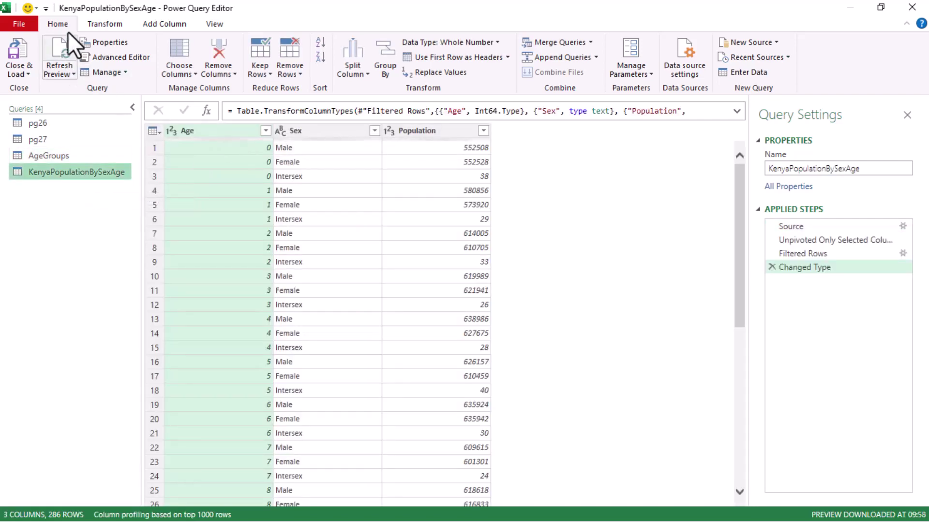
Merge KenyaPopulationBySexAge with the AgeGroups query, matching on the Age column of both with a Left Outer join.
left_click(545, 45)
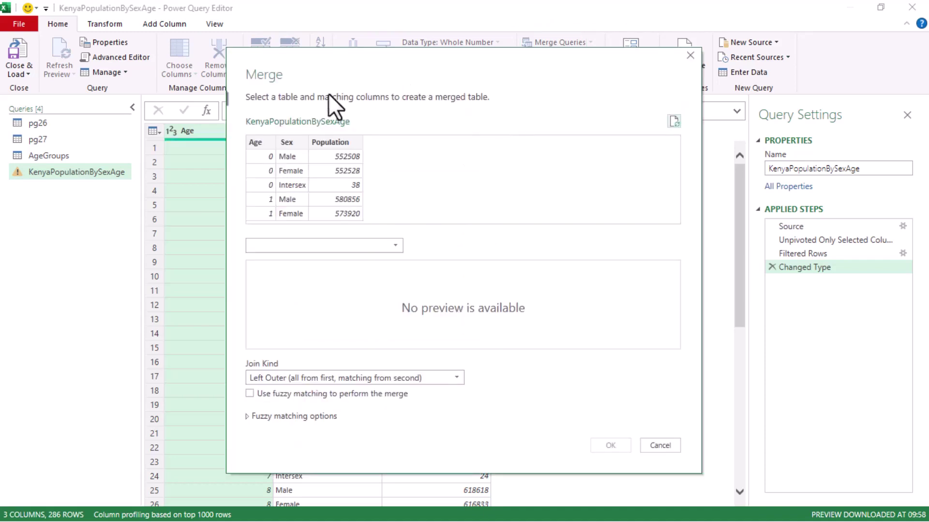
left_click(264, 176)
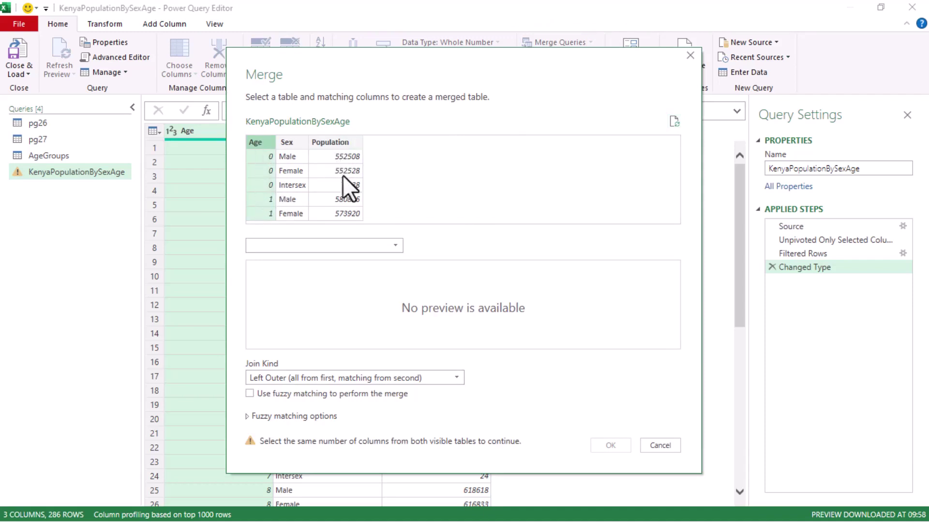
left_click(396, 245)
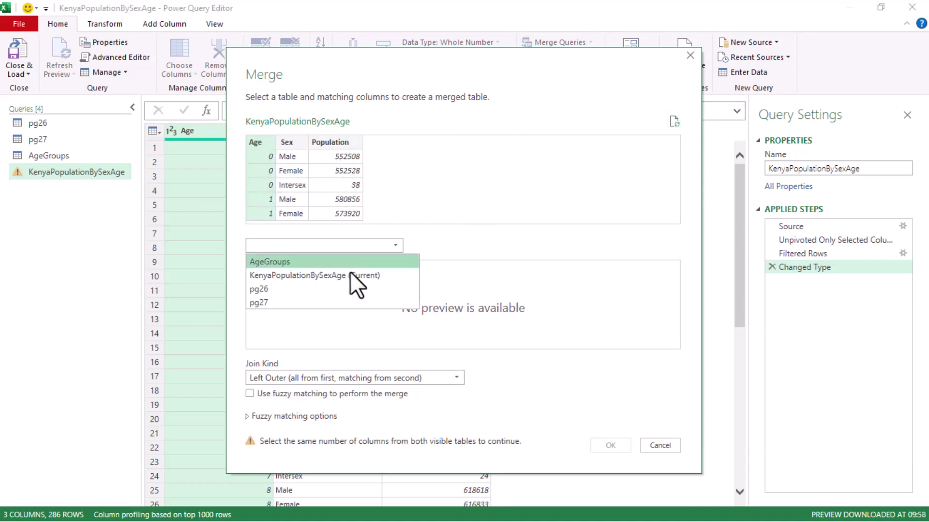
left_click(332, 262)
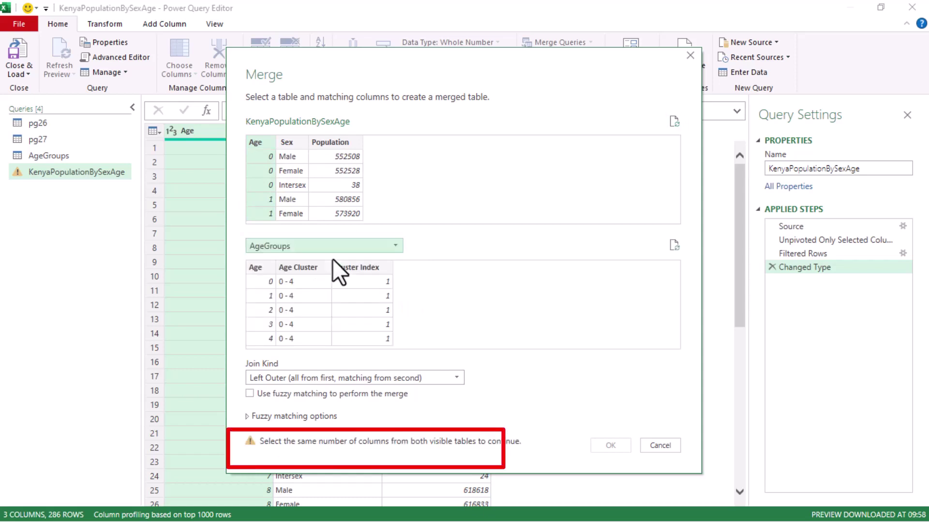
left_click(262, 295)
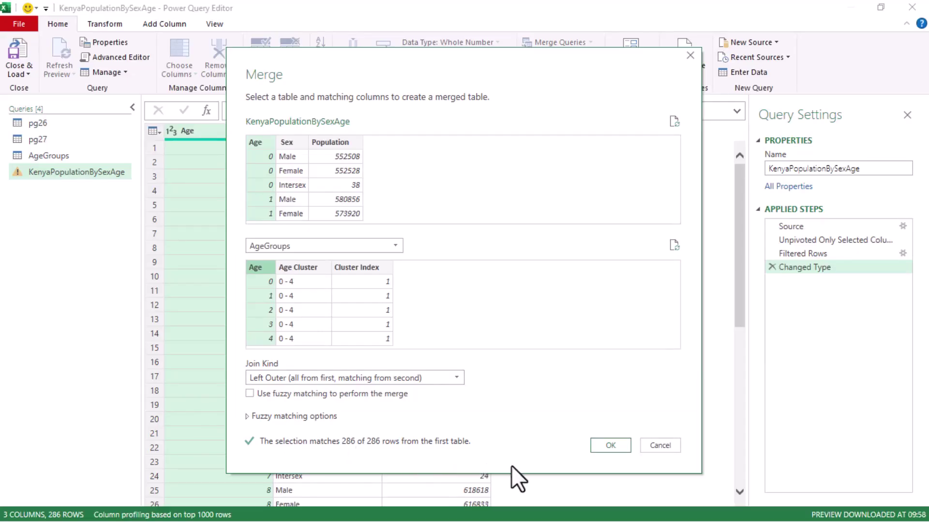
left_click(608, 445)
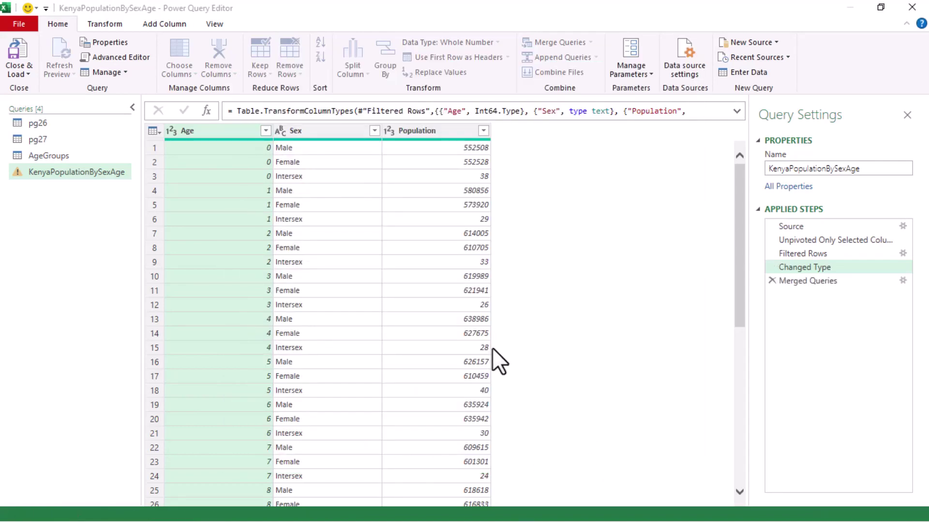
Expand the merged AgeGroups column into only Age Cluster and Cluster Index, without the original column name as prefix.
left_click(549, 150)
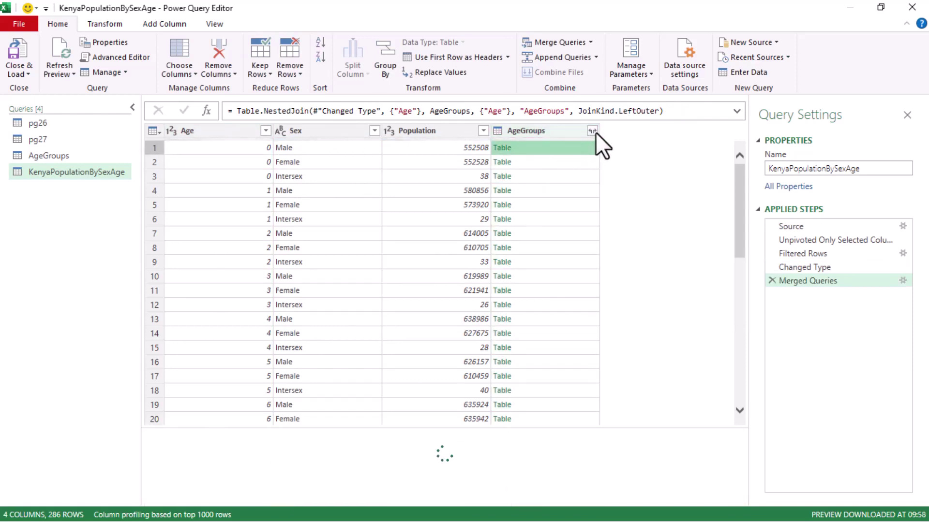
key("Left")
key("Down")
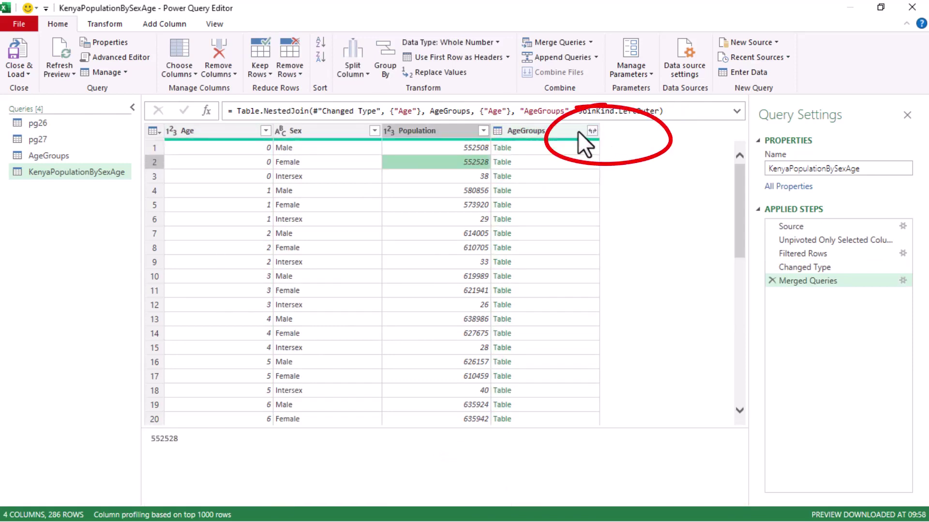
left_click(593, 133)
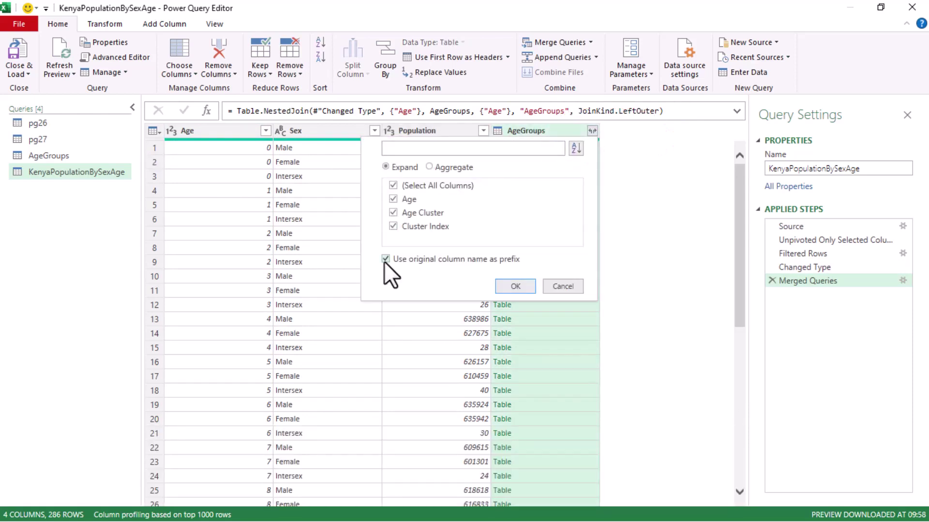
left_click(393, 185)
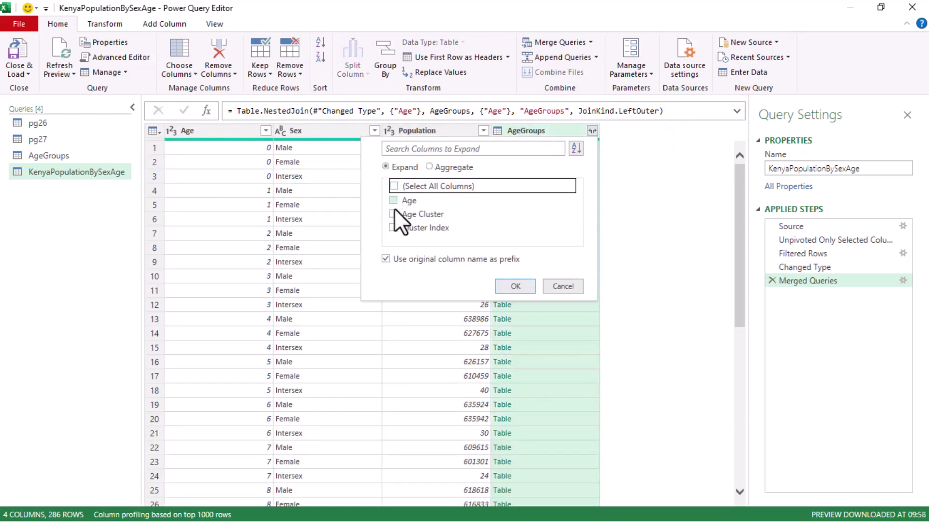
left_click(394, 214)
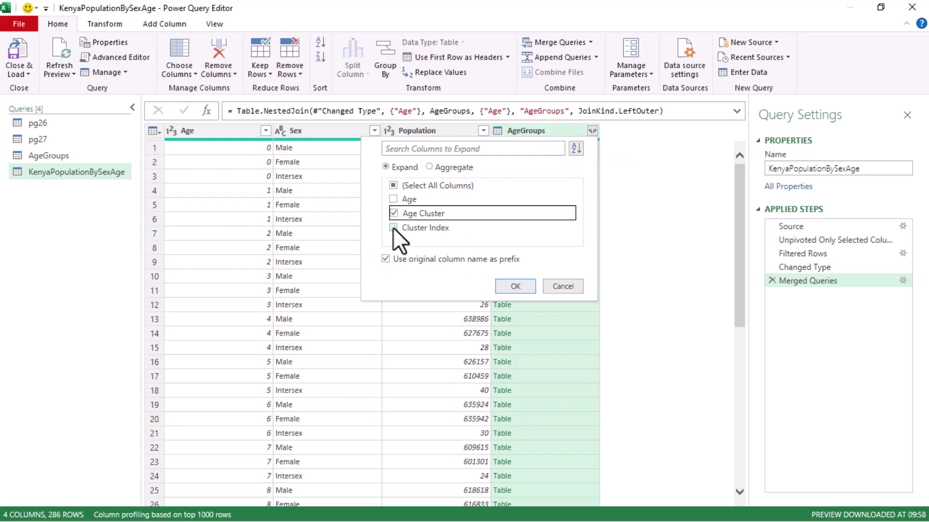
left_click(393, 228)
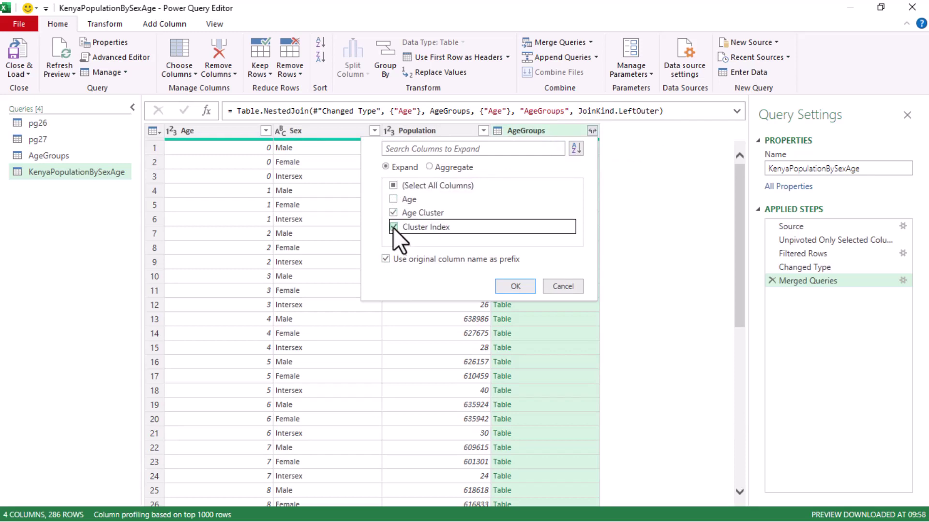
left_click(385, 259)
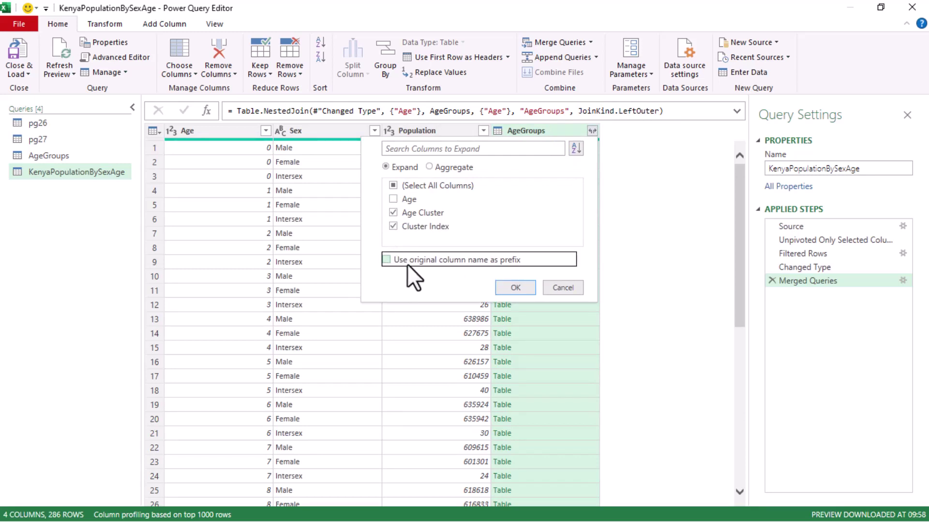
left_click(517, 287)
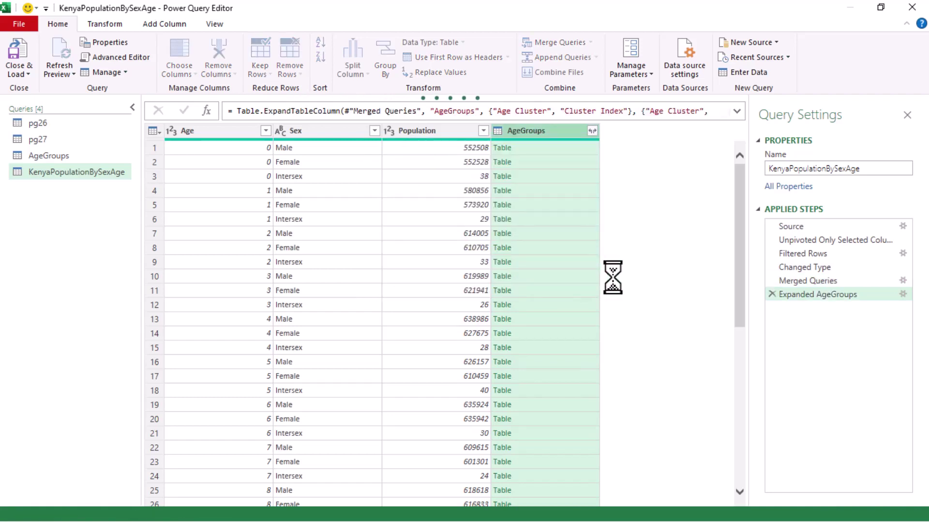
Check the expanded Age Cluster and Cluster Index columns against the Age of each row.
left_click(529, 171)
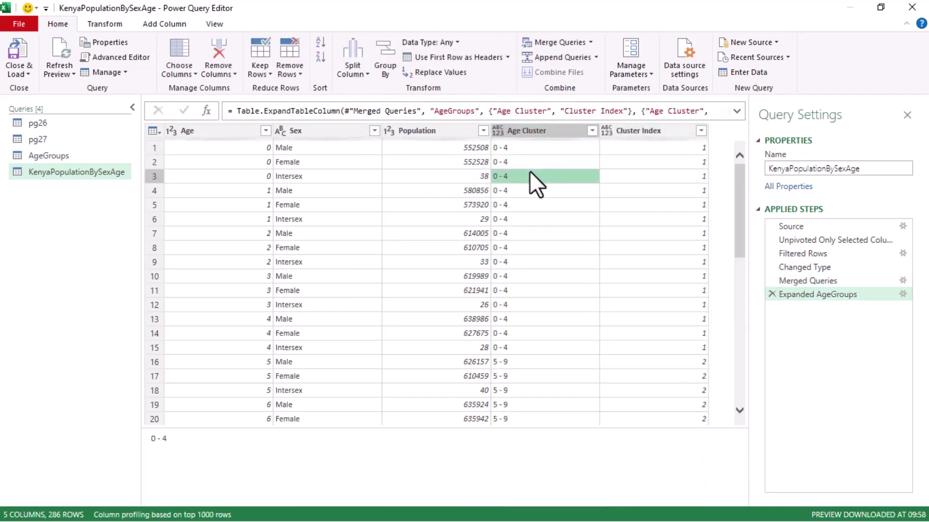
left_click(214, 130)
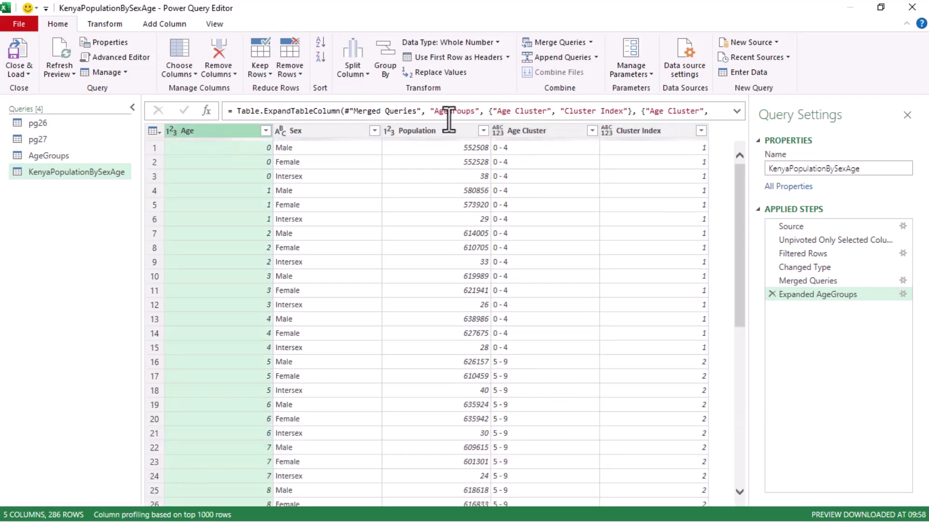
left_click(534, 131)
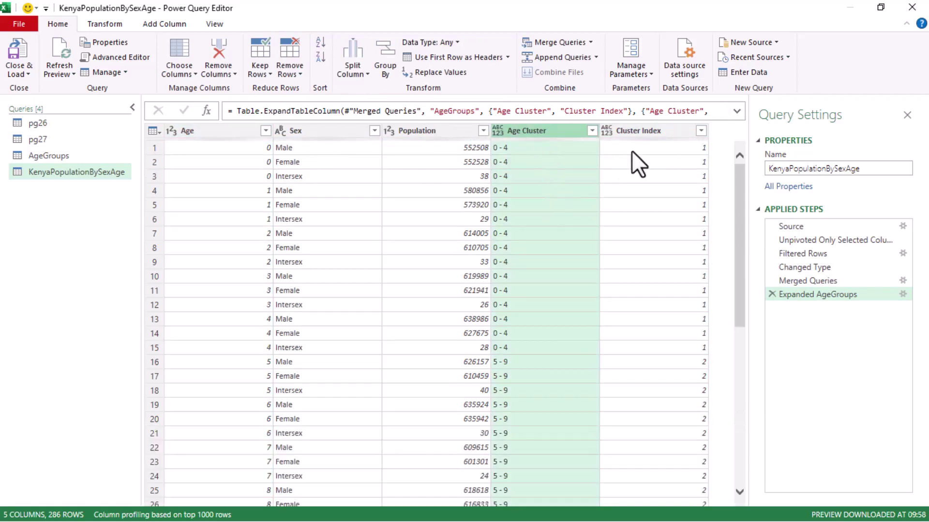
left_click(643, 147)
left_click(669, 192)
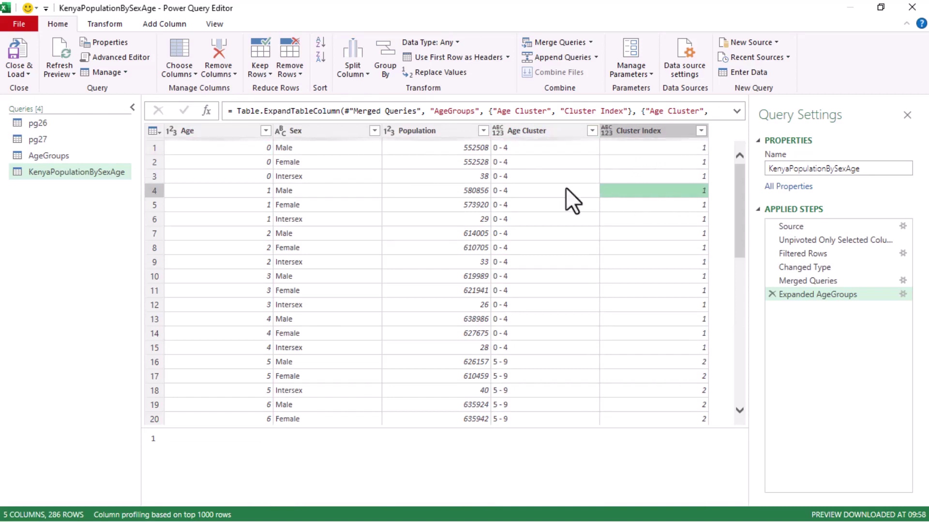
left_click(327, 219)
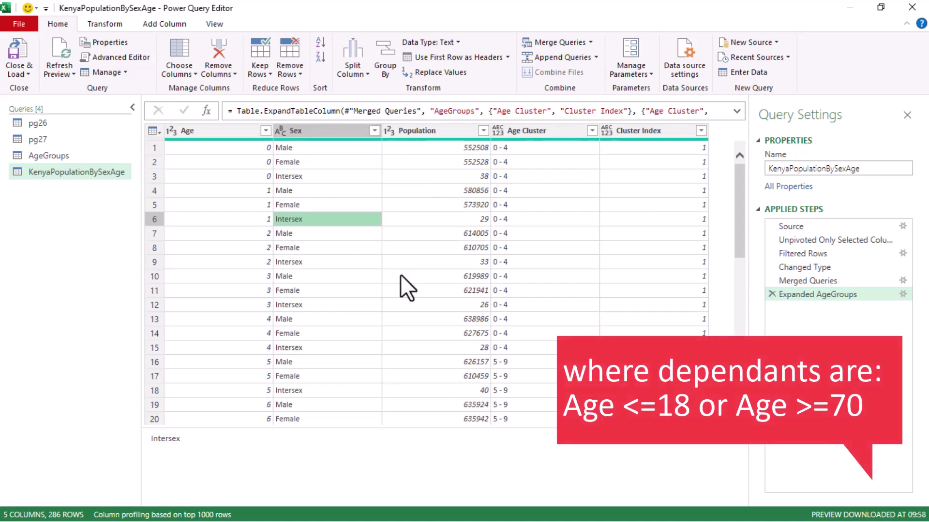
Start a new custom column in the KenyaPopulationBySexAge query and name it Status.
left_click(218, 162)
left_click(165, 23)
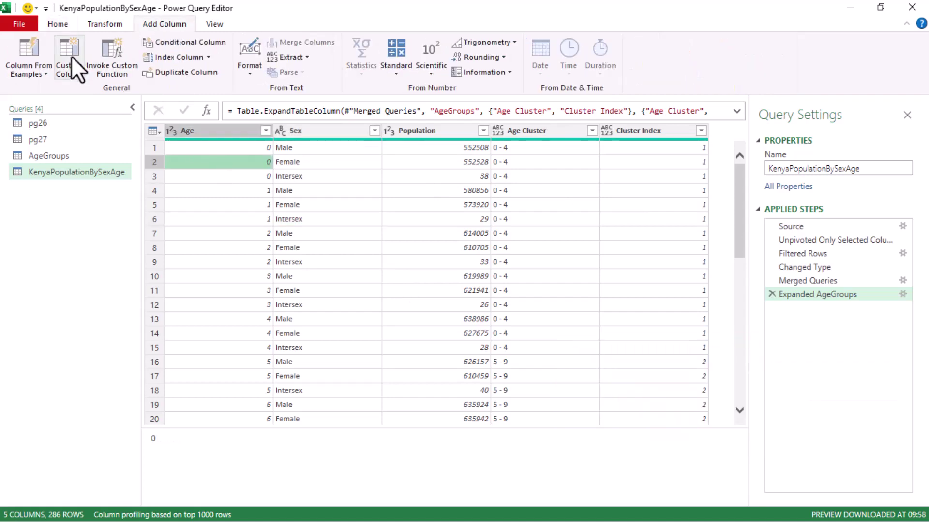
left_click(73, 63)
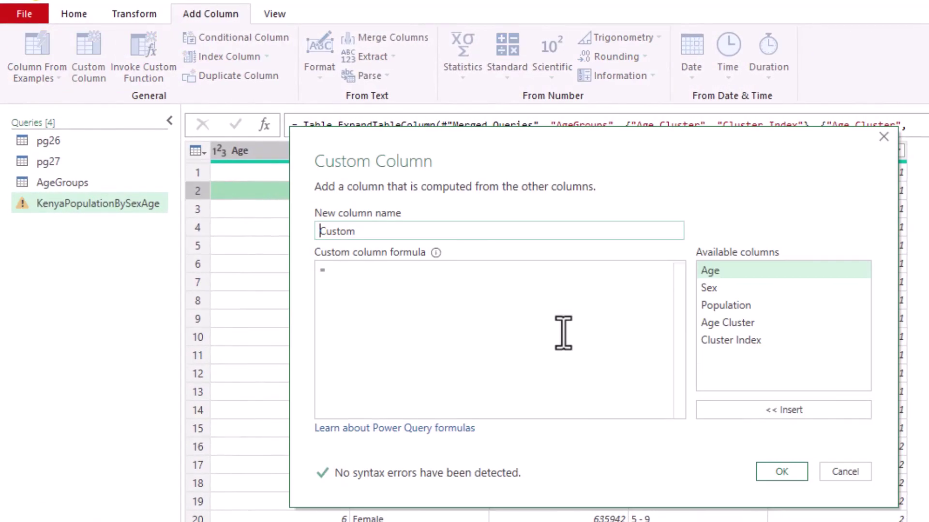
left_click(341, 284)
left_click_drag(386, 233, 307, 245)
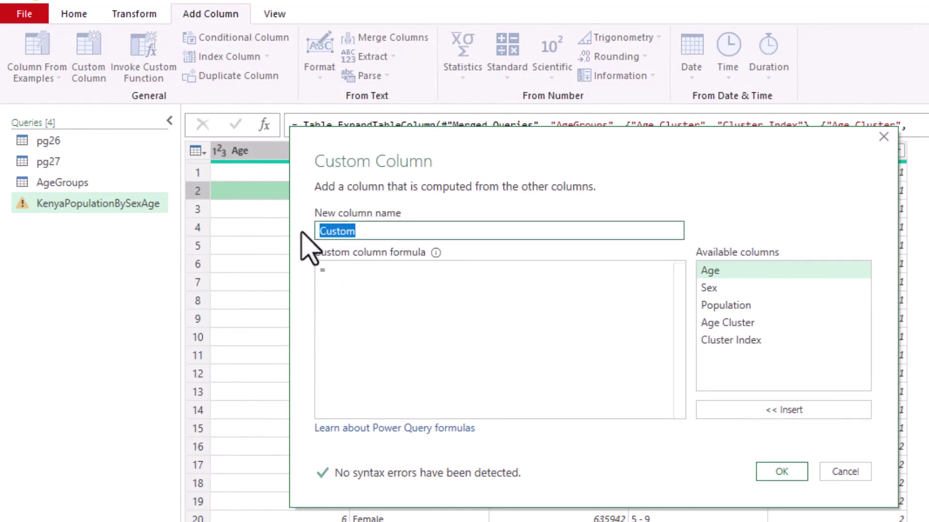
key("BackSpace")
type("Status")
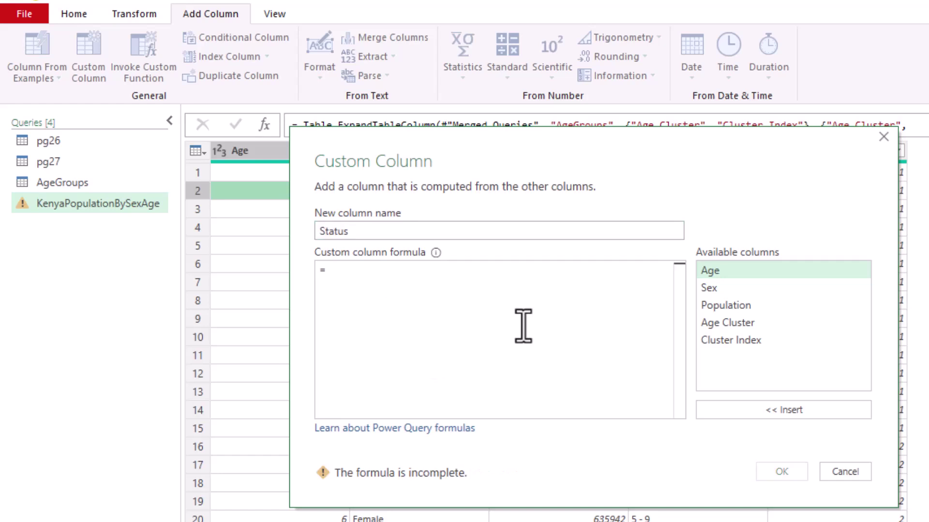
Create the Status column with the formula if [Age]<=18 or [Age]>=70 then "Dependant" else "Independent".
left_click(523, 325)
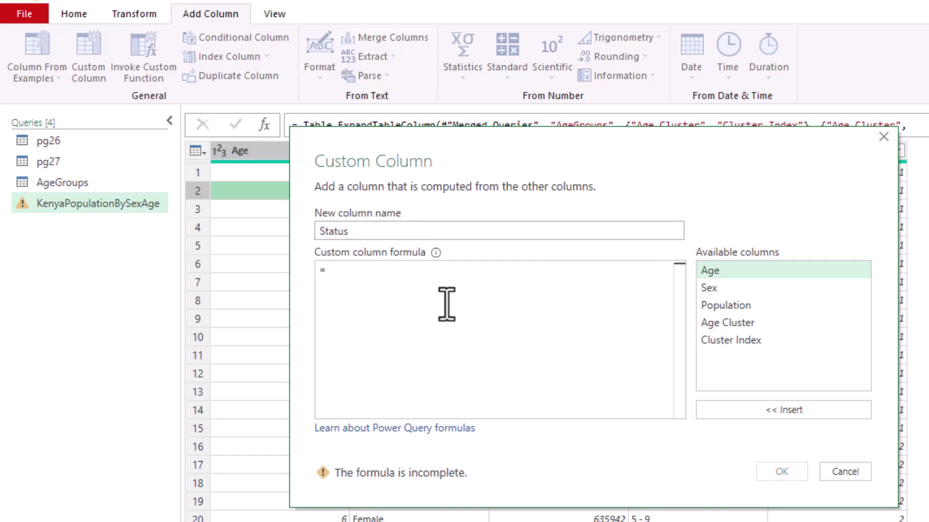
type("if")
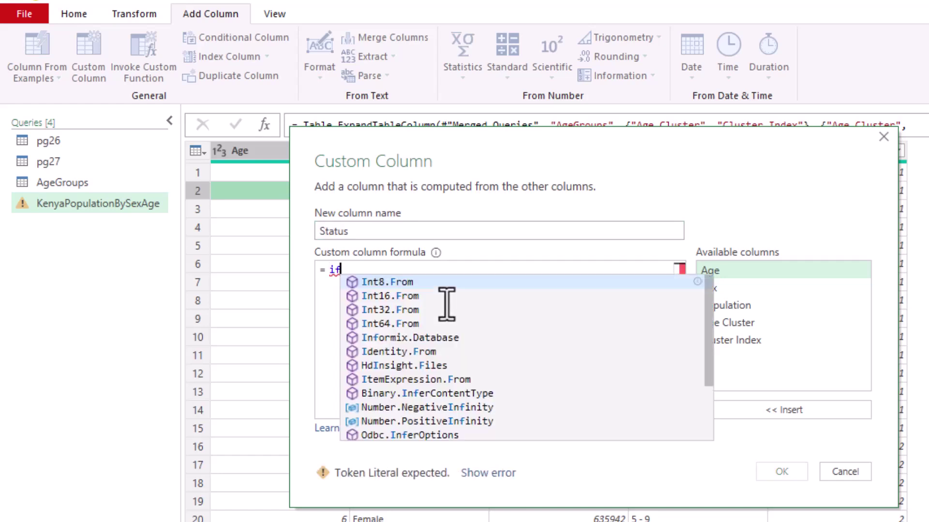
double_click(727, 274)
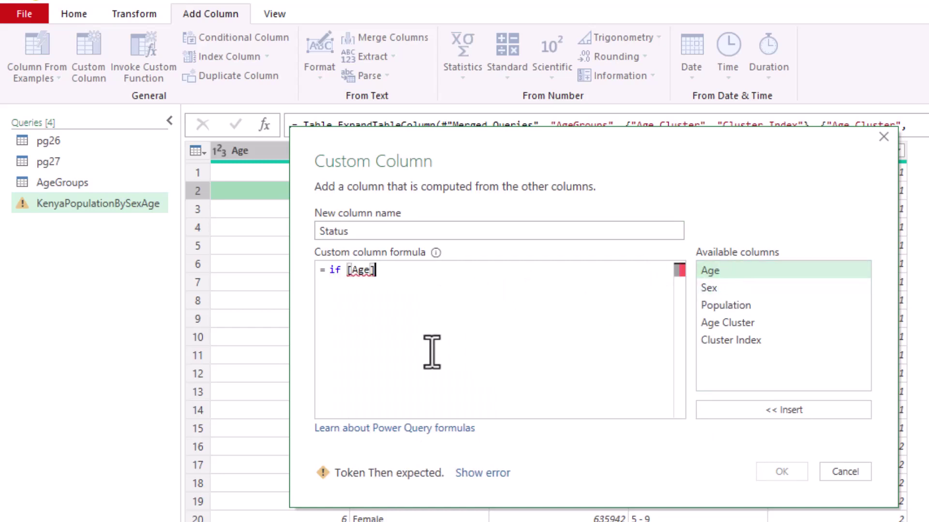
type("<=18 or")
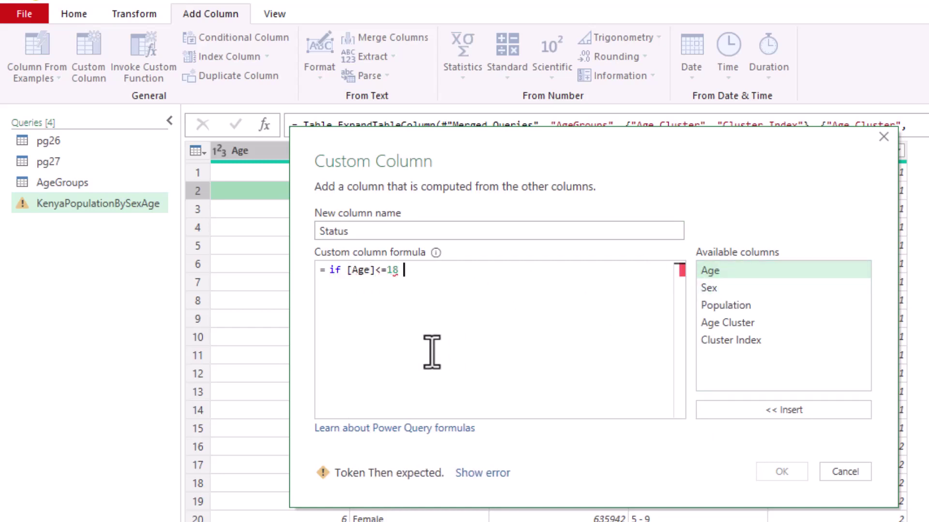
double_click(729, 275)
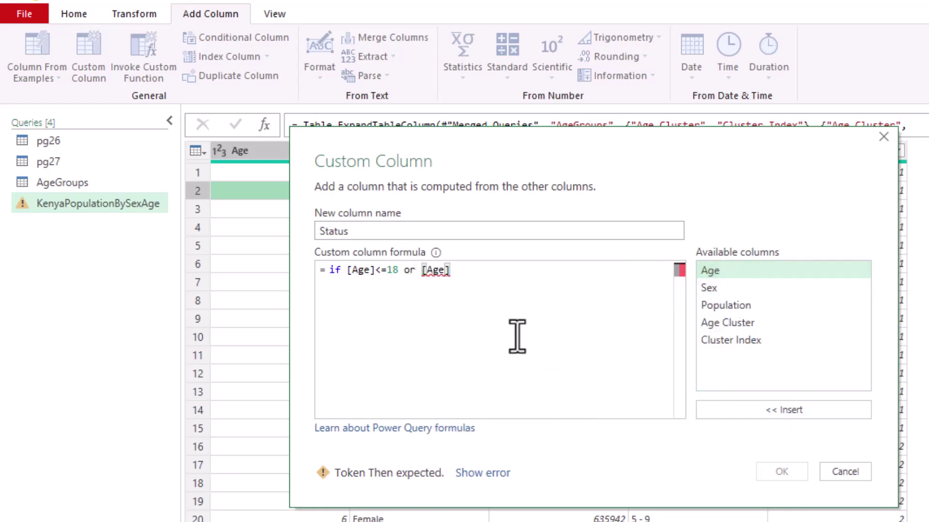
type(">=70 then ")
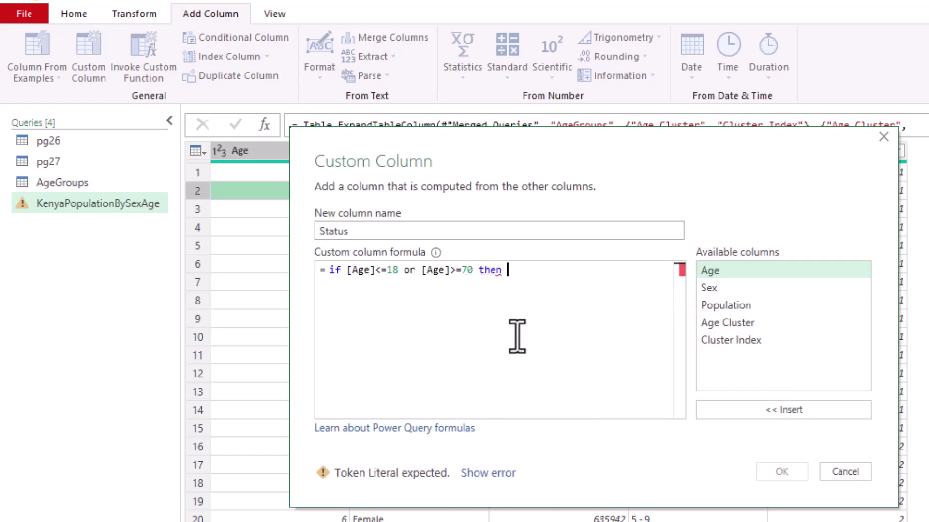
type("\"")
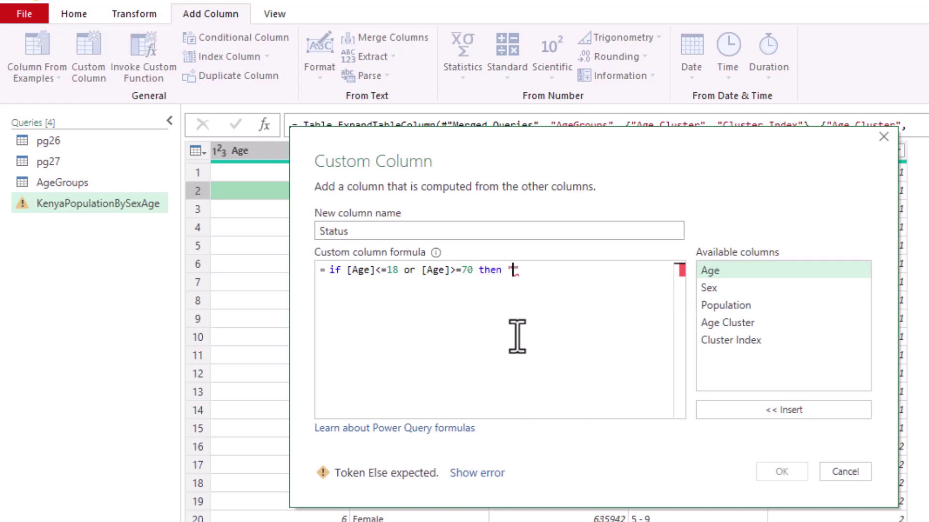
type("Dependant\" else")
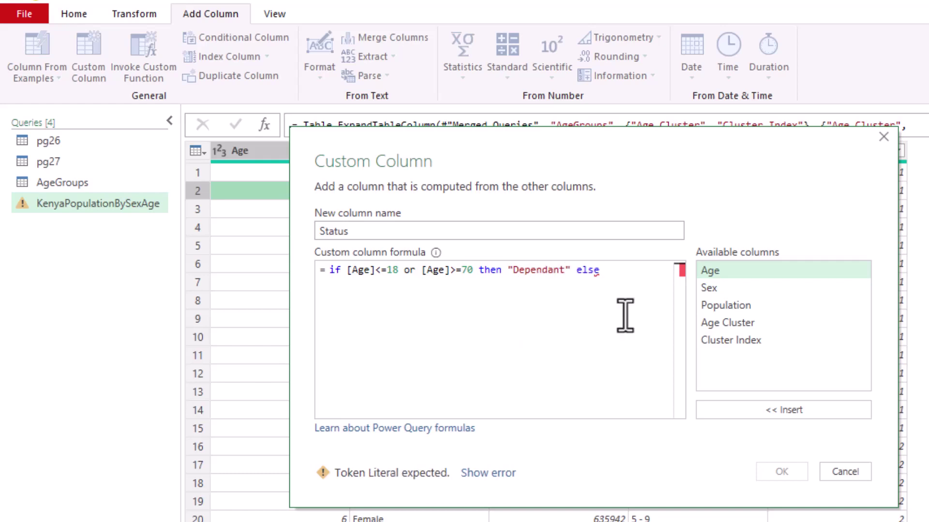
type(" \"Indepen")
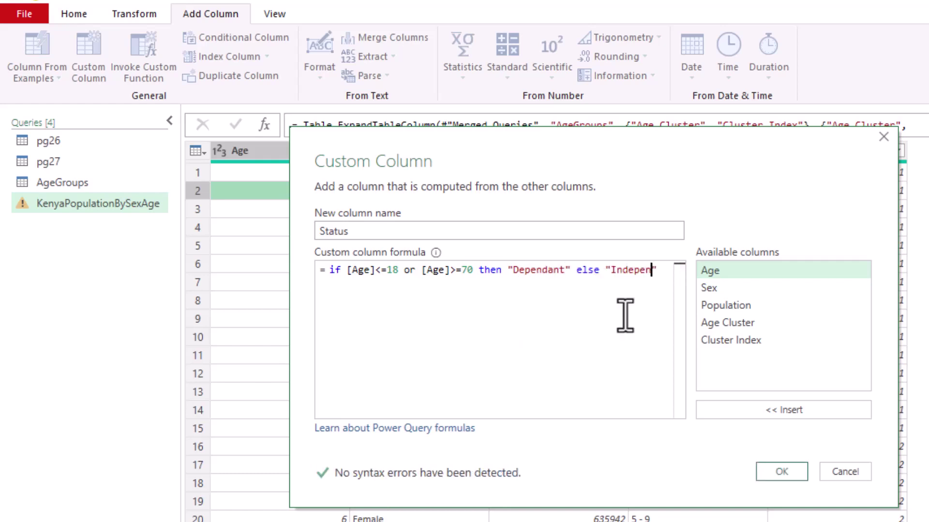
type("dent\"")
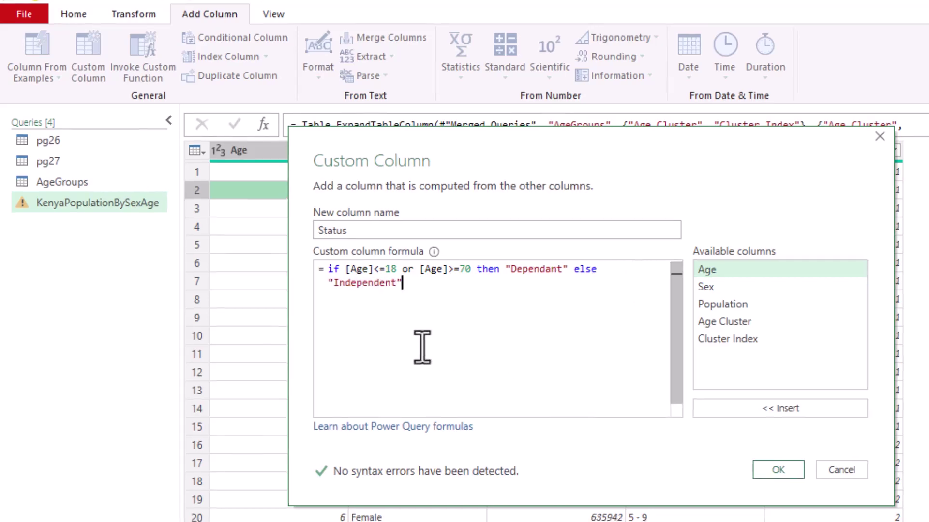
left_click(778, 470)
left_click(681, 220)
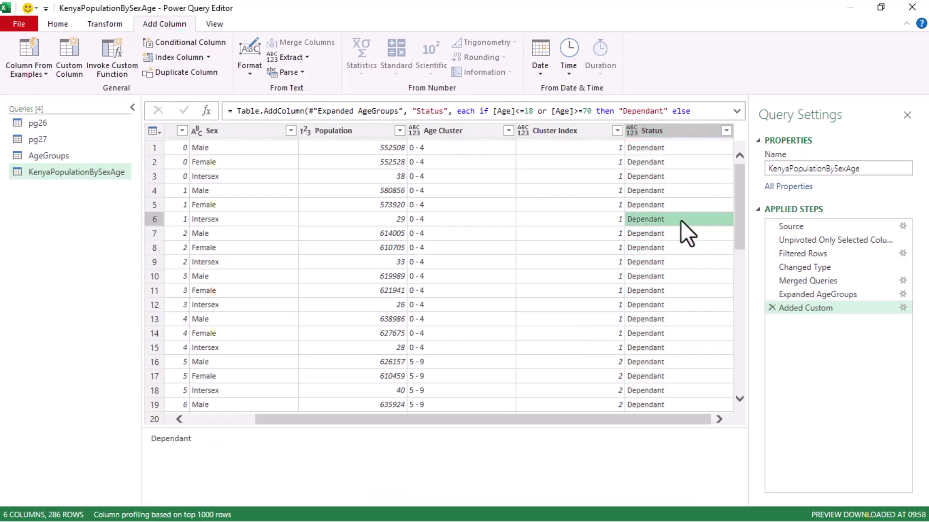
left_click(686, 147)
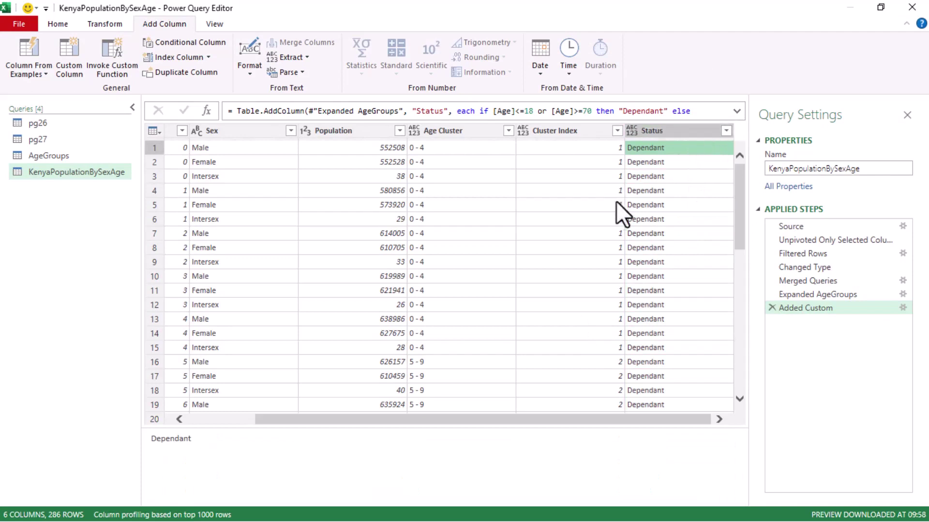
Detect the data types of all columns in the KenyaPopulationBySexAge query, including Age Cluster, Cluster Index and Status.
left_click(654, 232)
left_click(669, 300)
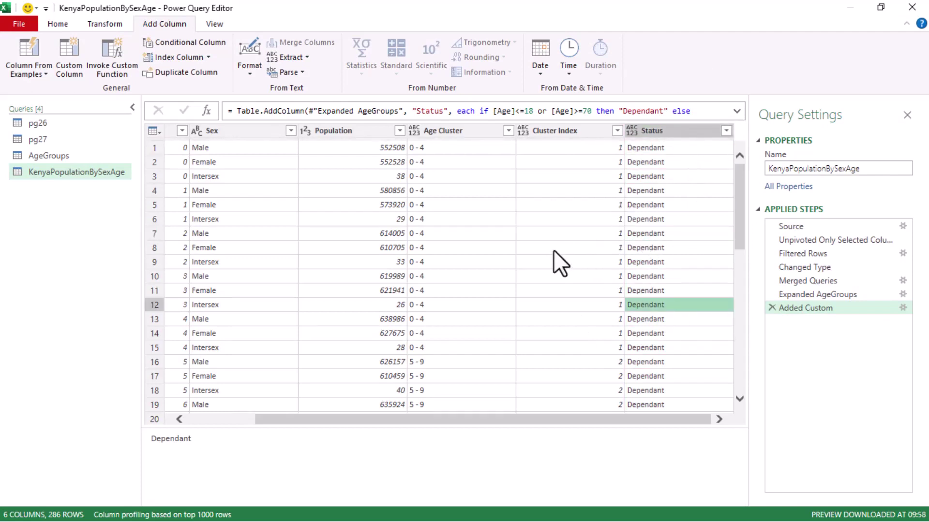
left_click(540, 247)
key("Left")
key("Down")
key("Down")
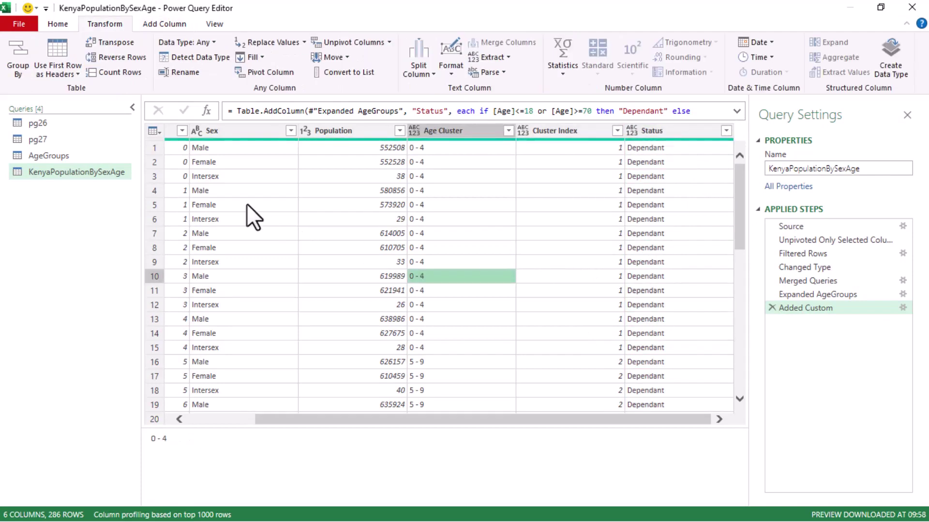
key("ctrl+a")
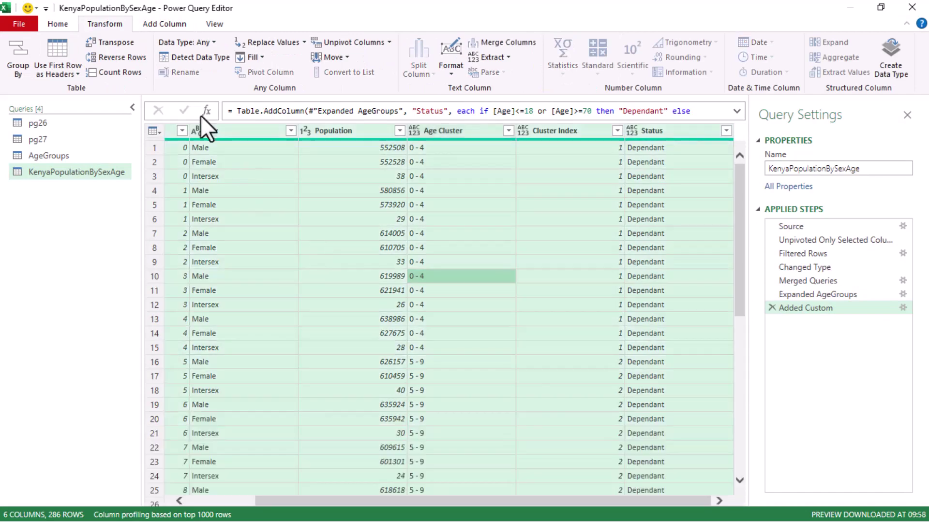
left_click(198, 58)
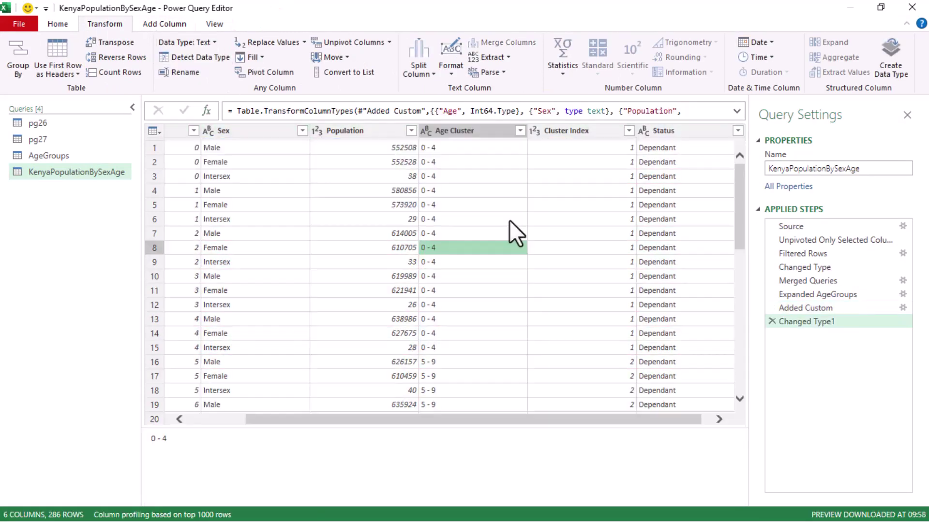
Close the query editor and load the pending query to the workbook with Only Create Connection.
left_click(56, 24)
left_click(24, 71)
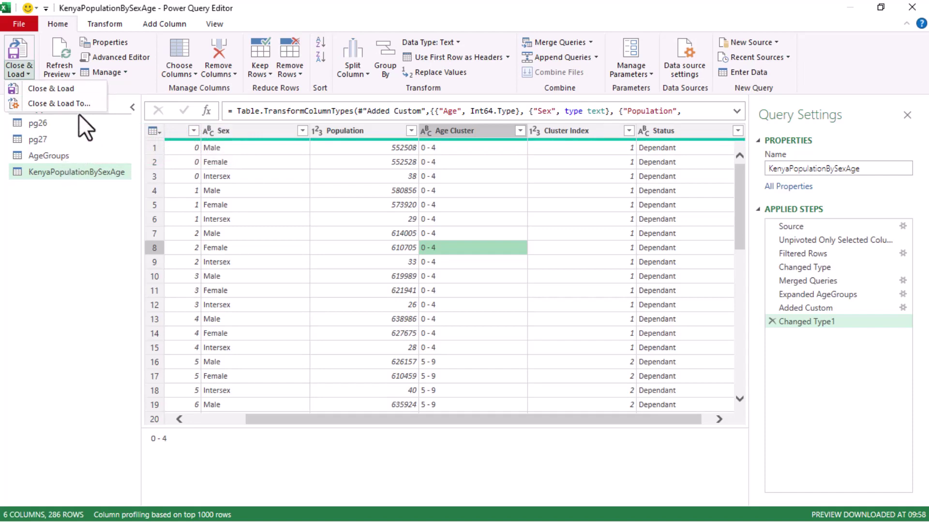
left_click(89, 104)
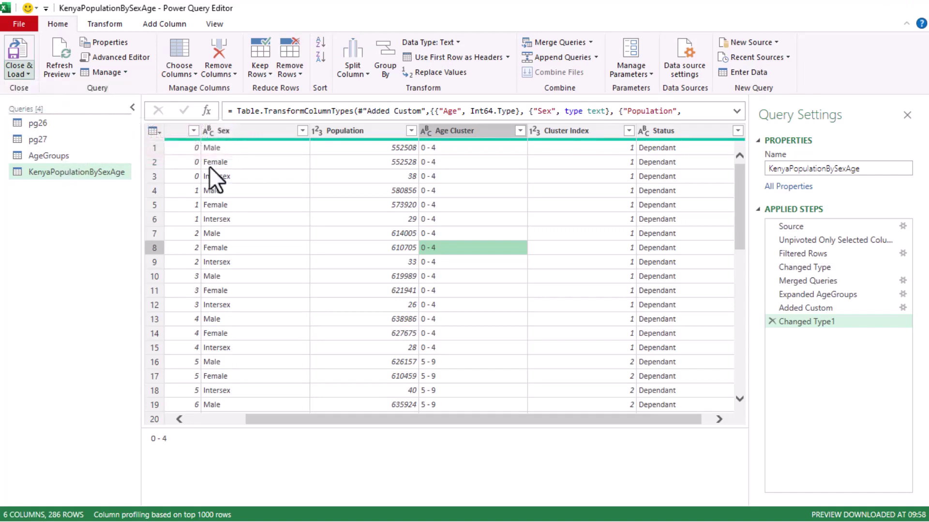
left_click(362, 257)
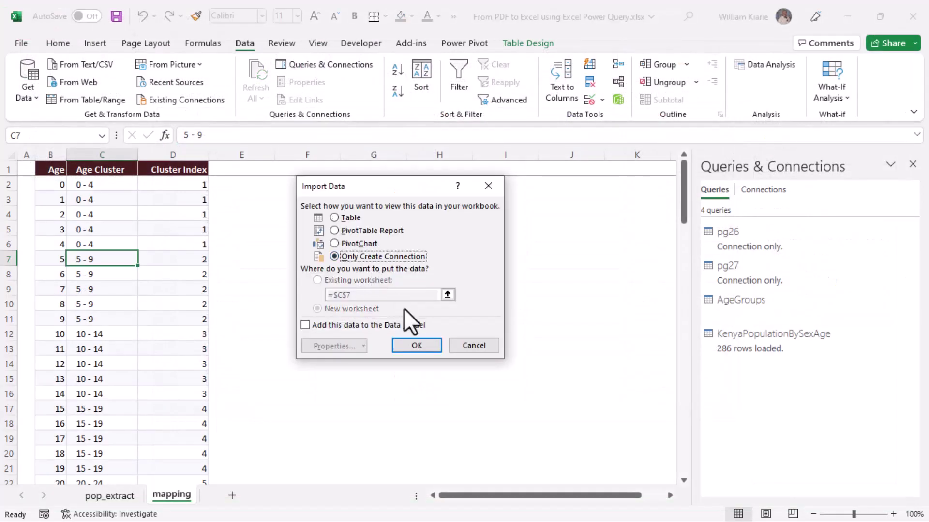
left_click(415, 344)
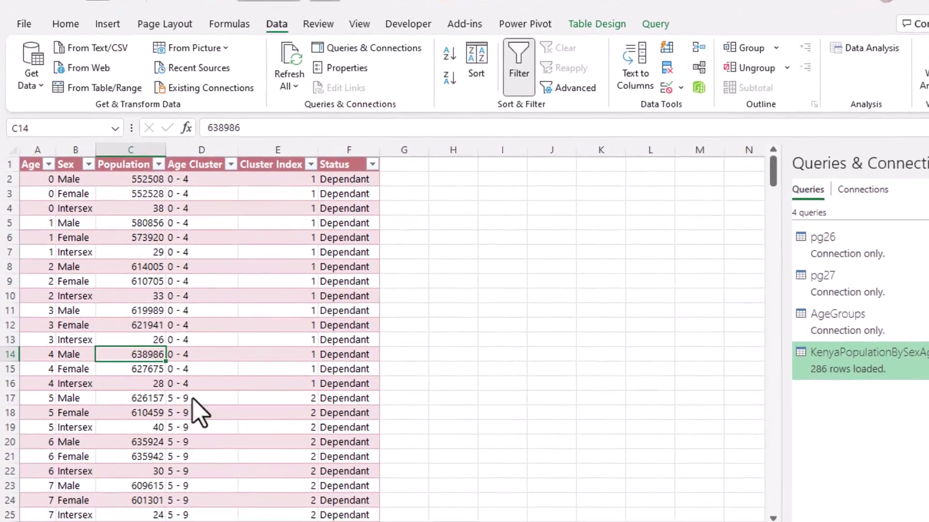
Insert a PivotTable based on the KenyaPopulationBySexAge table at cell J2 of the existing pop_extract worksheet.
left_click(95, 43)
left_click(178, 219)
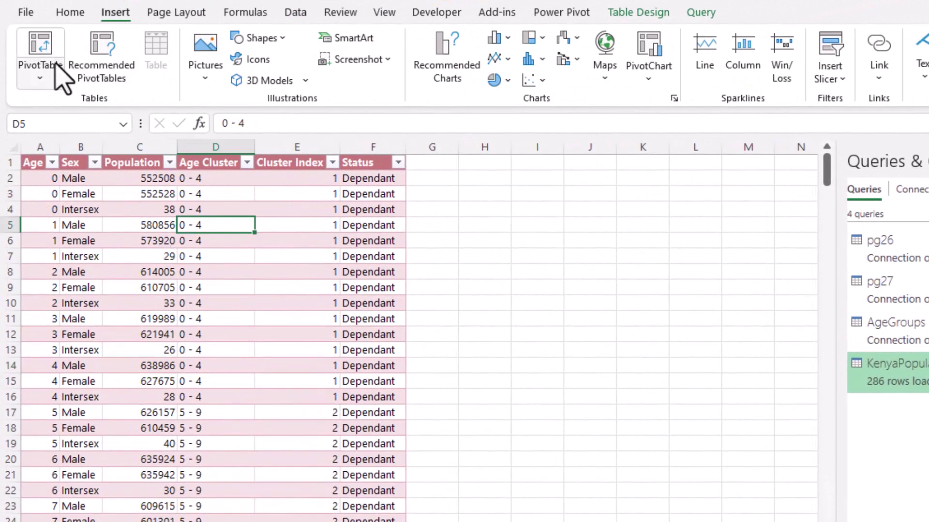
left_click(46, 44)
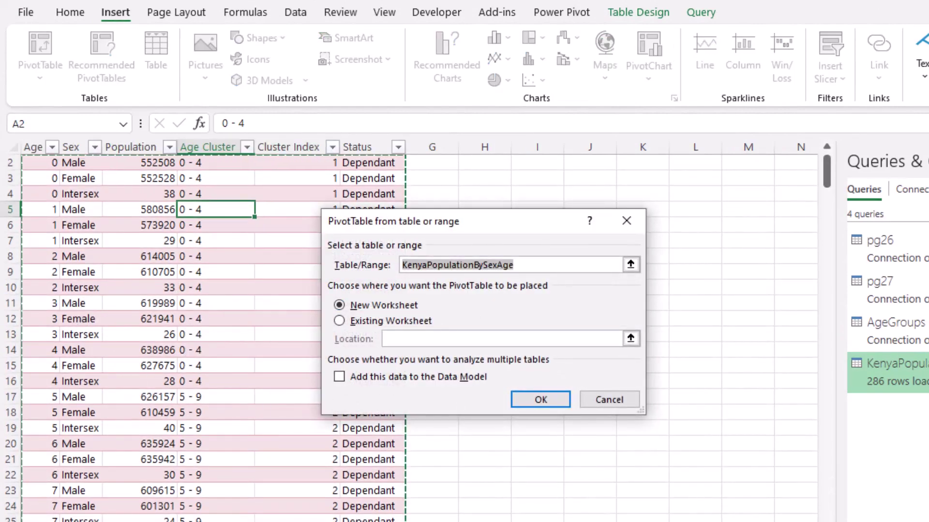
left_click(364, 321)
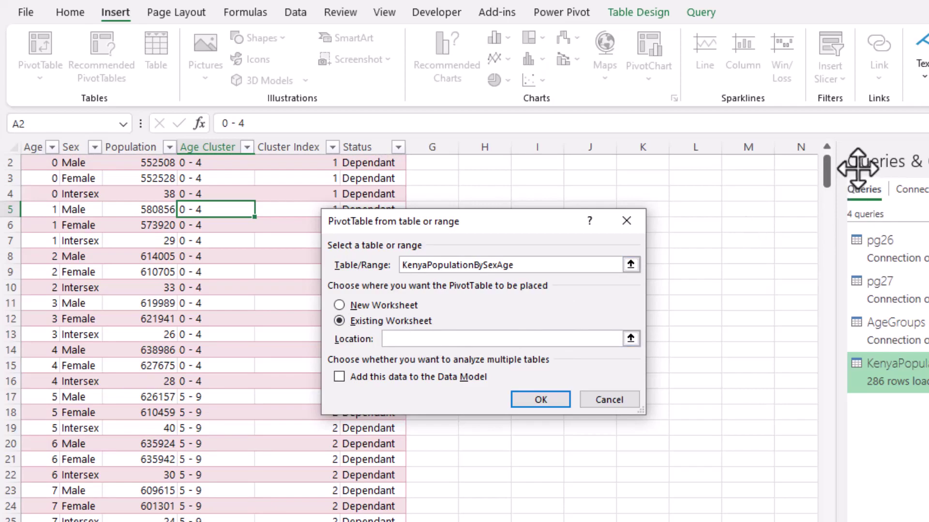
scroll(826, 173, "up", 1)
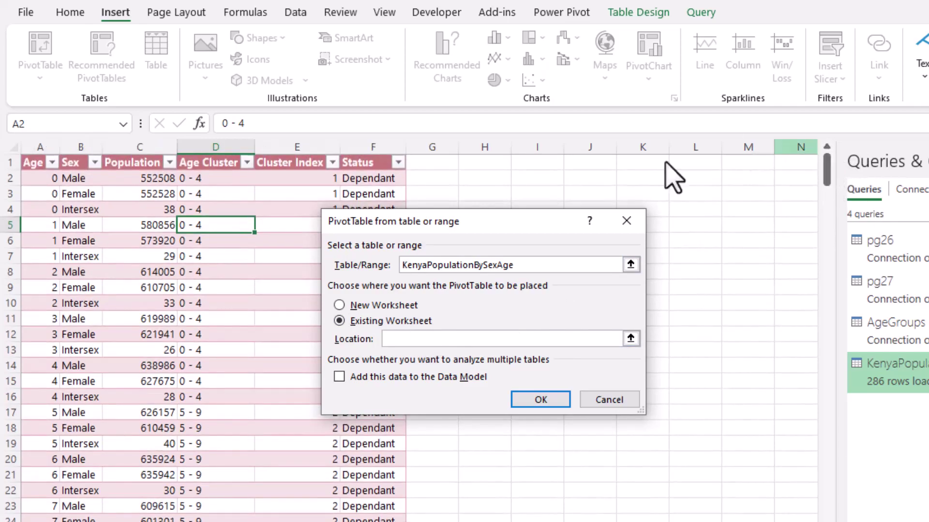
left_click(581, 178)
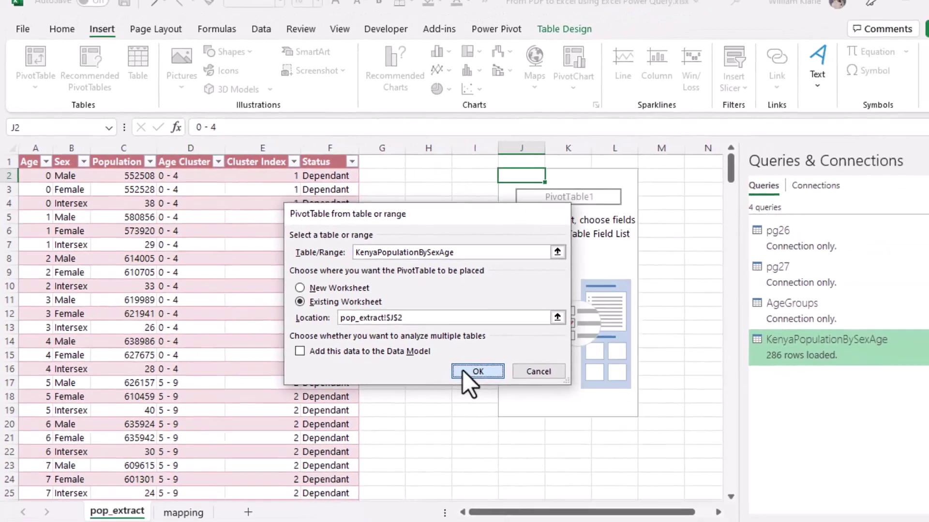
left_click(541, 399)
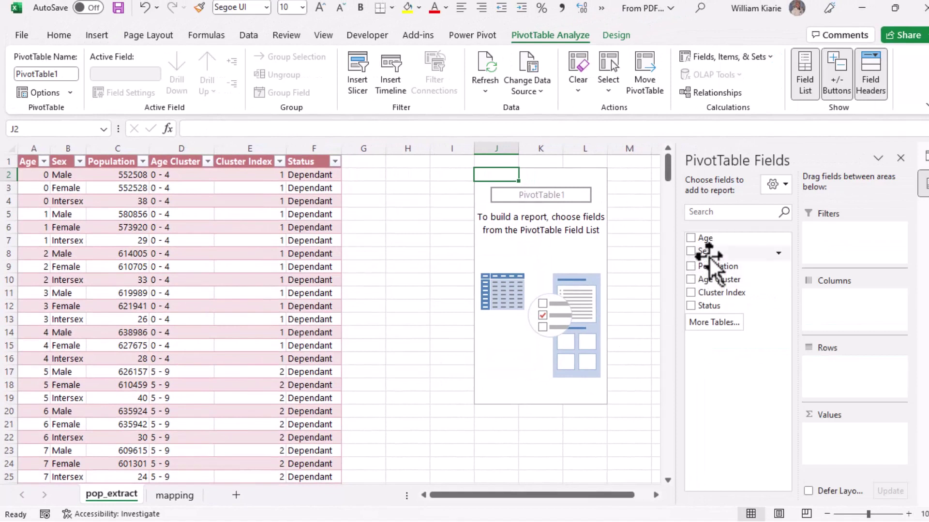
Build the PivotTable with Sex and Status as nested rows and the sum of Population as values.
left_click_drag(771, 283, 873, 400)
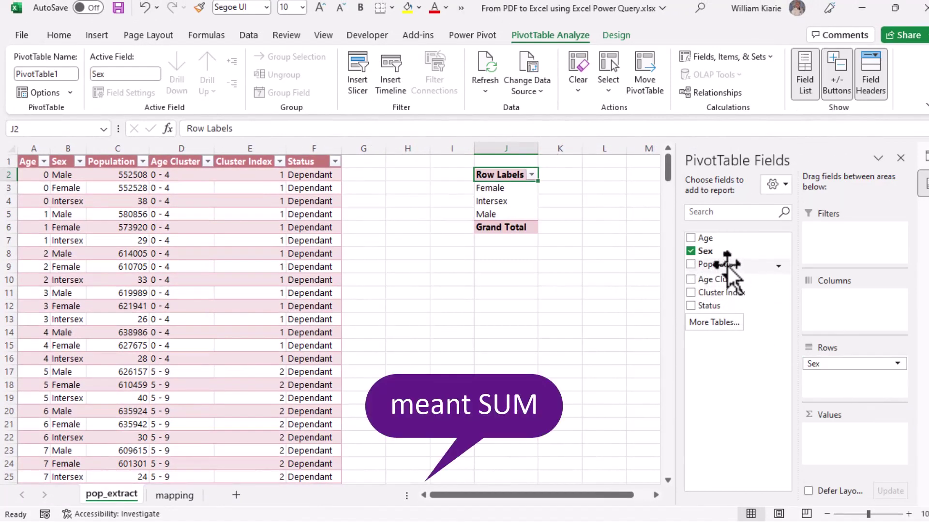
left_click_drag(712, 265, 833, 439)
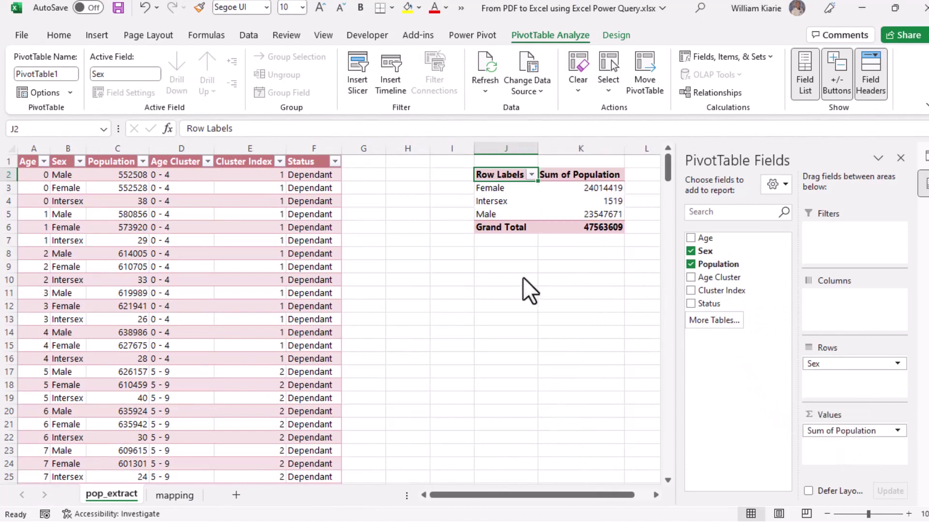
left_click(569, 218)
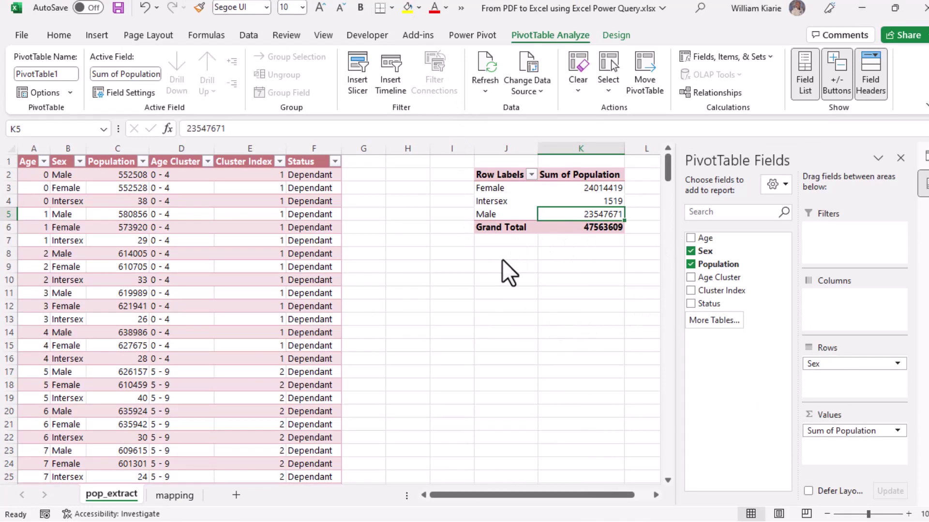
left_click_drag(719, 277, 825, 381)
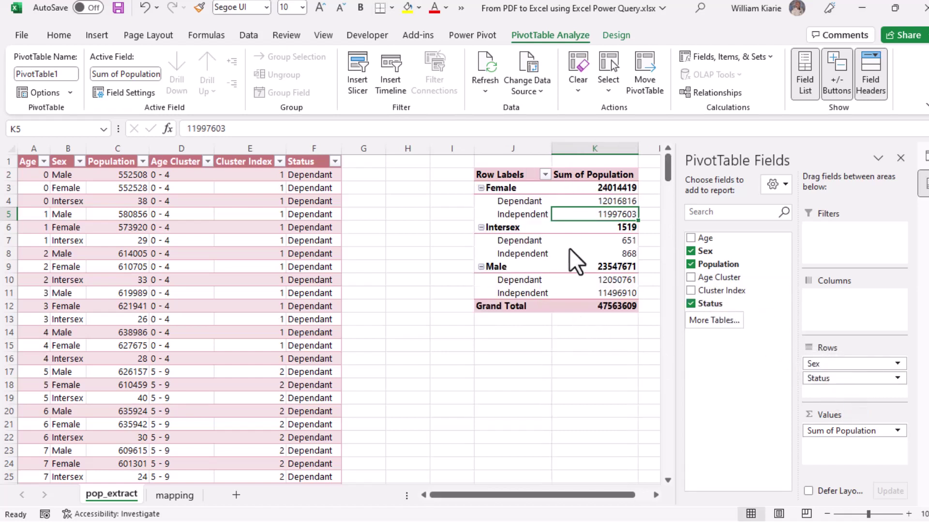
Show the PivotTable's Sum of Population values as % of Grand Total.
right_click(605, 199)
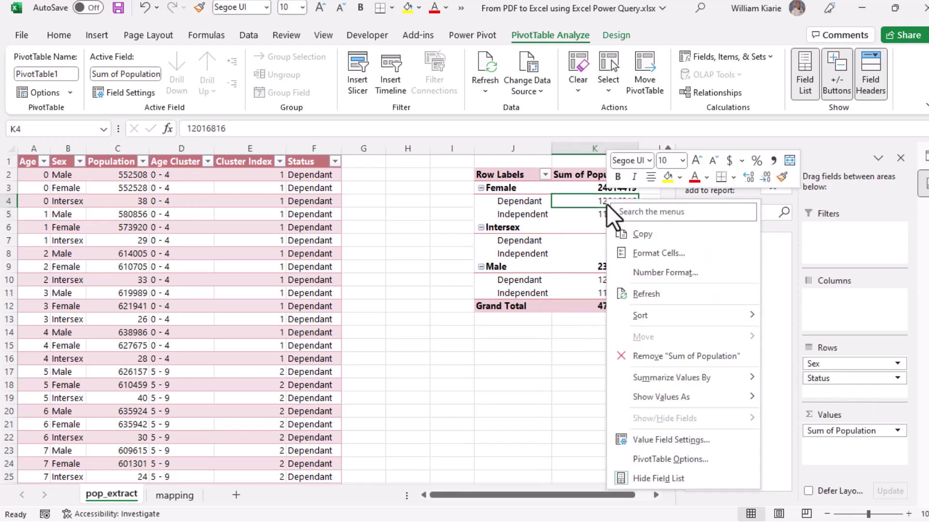
mouse_move(683, 393)
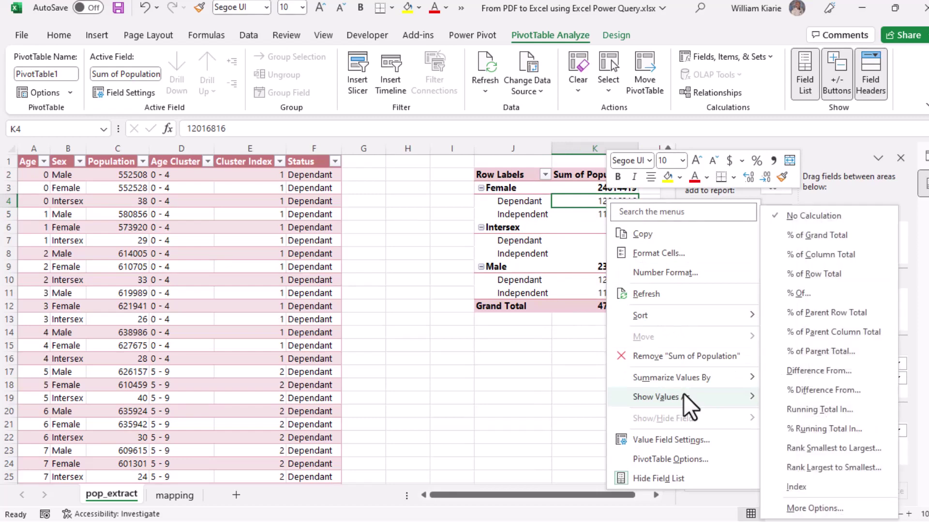
left_click(823, 234)
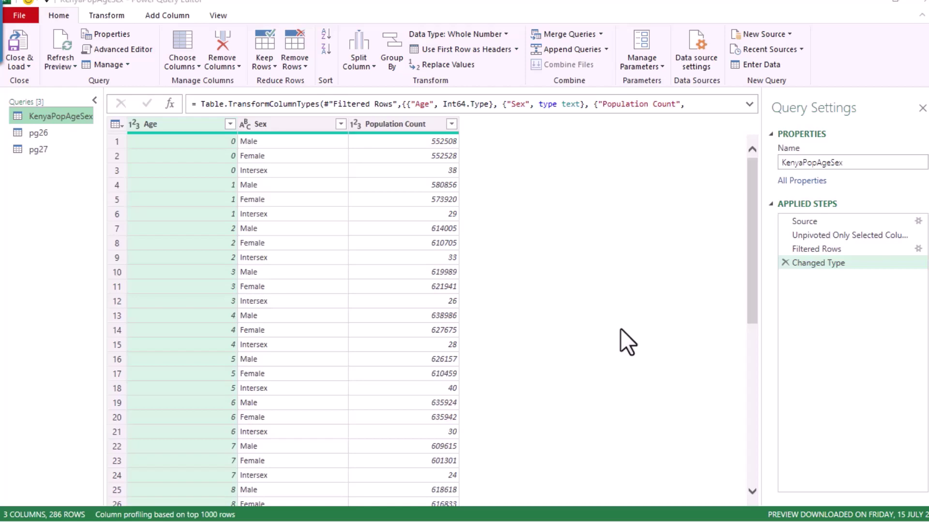
Duplicate the pg26 query in the Power Query Editor.
left_click(39, 132)
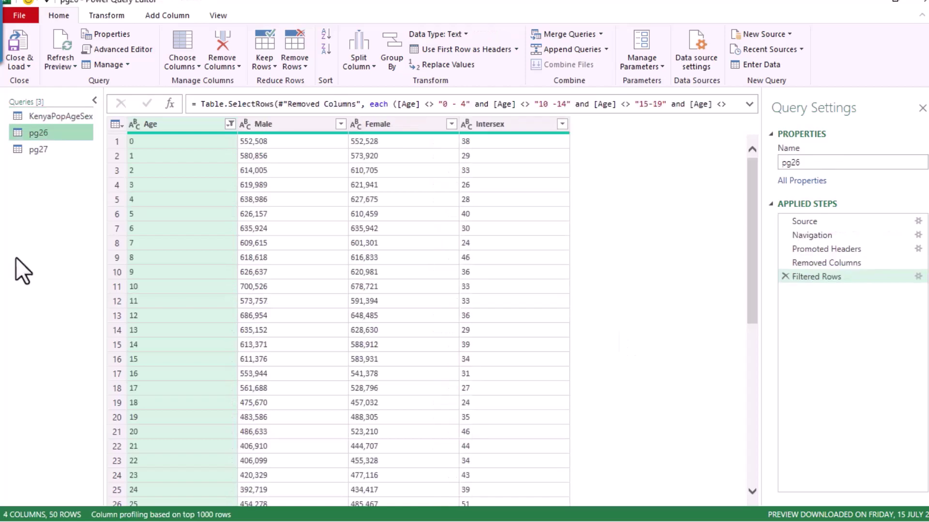
right_click(54, 135)
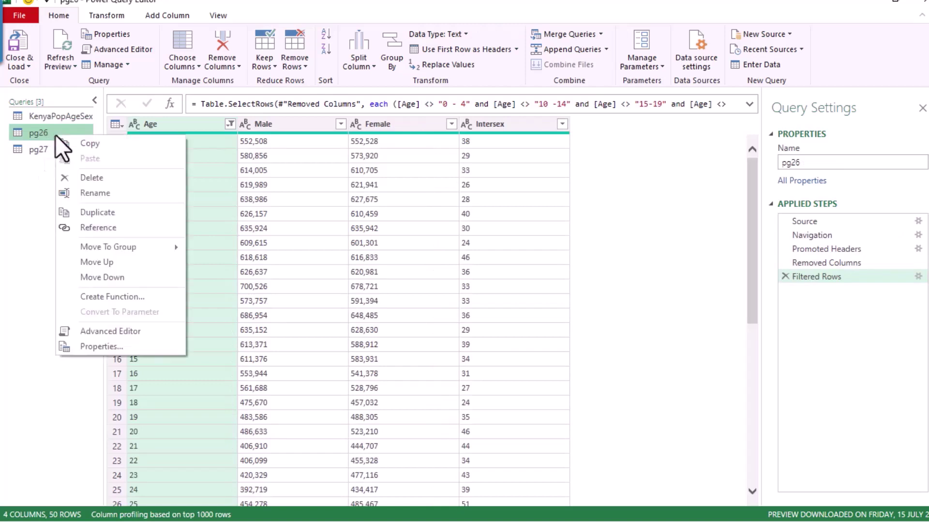
left_click(115, 217)
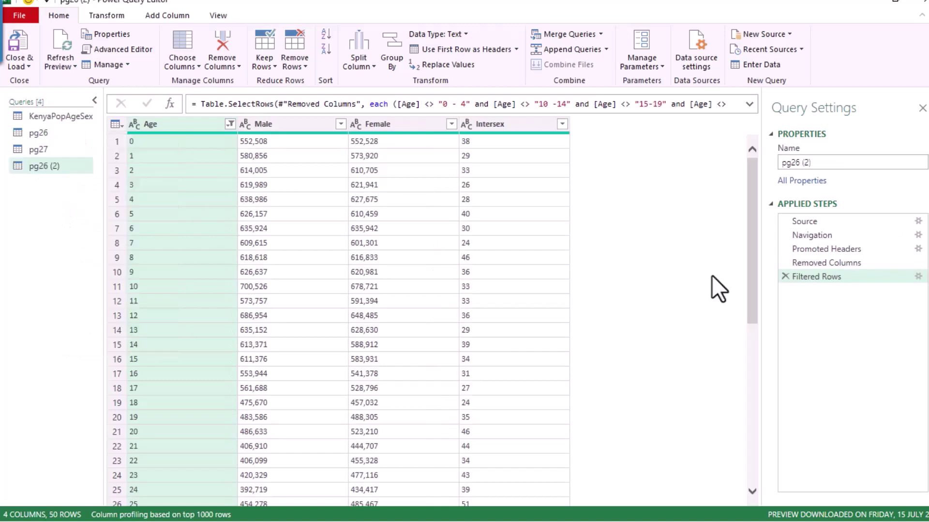
Delete the applied steps of the pg26 (2) query from Navigation to the end, keeping only Source.
left_click(829, 237)
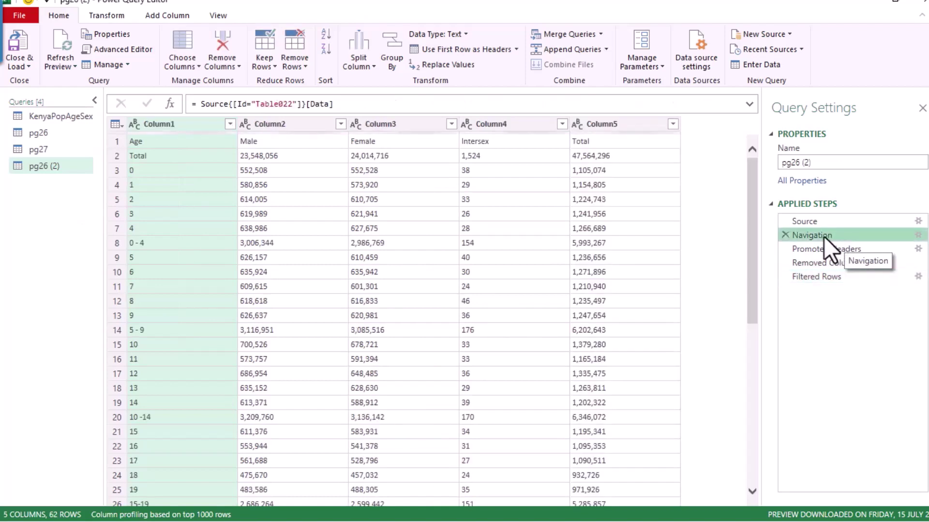
right_click(823, 237)
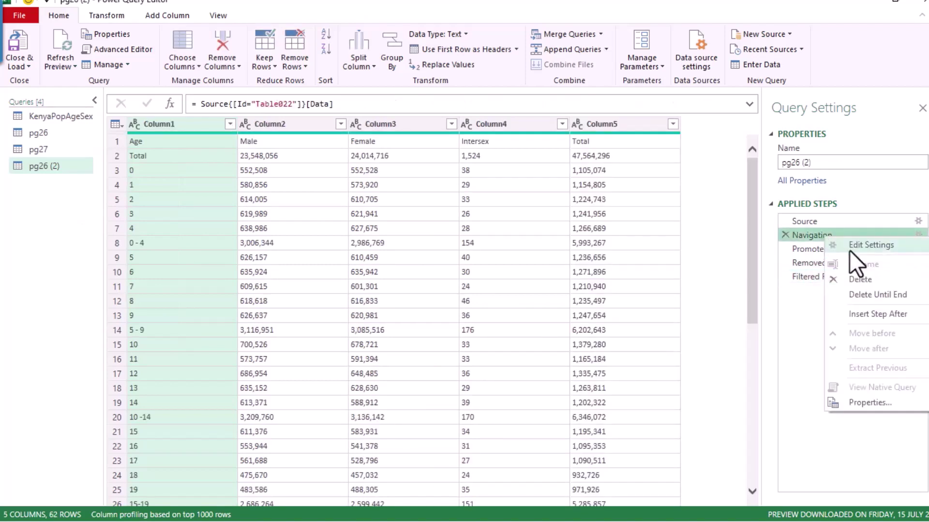
left_click(883, 297)
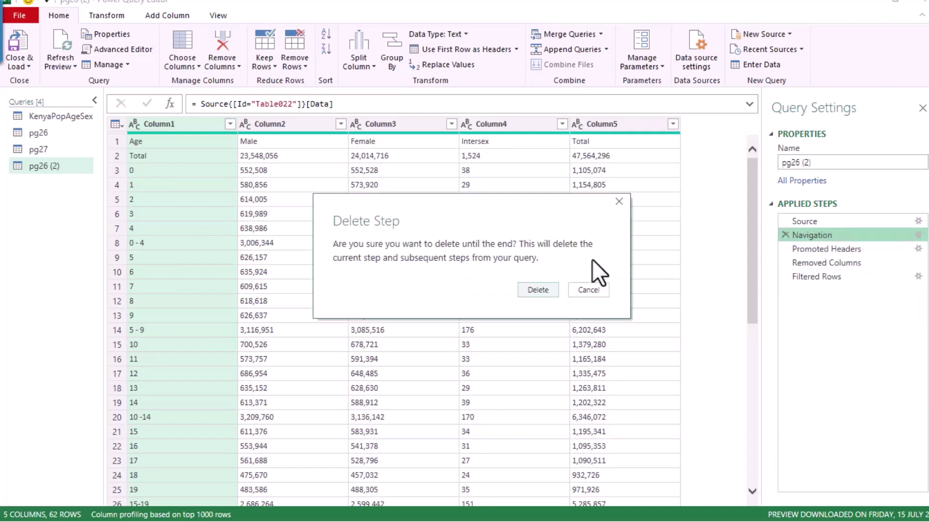
left_click(543, 288)
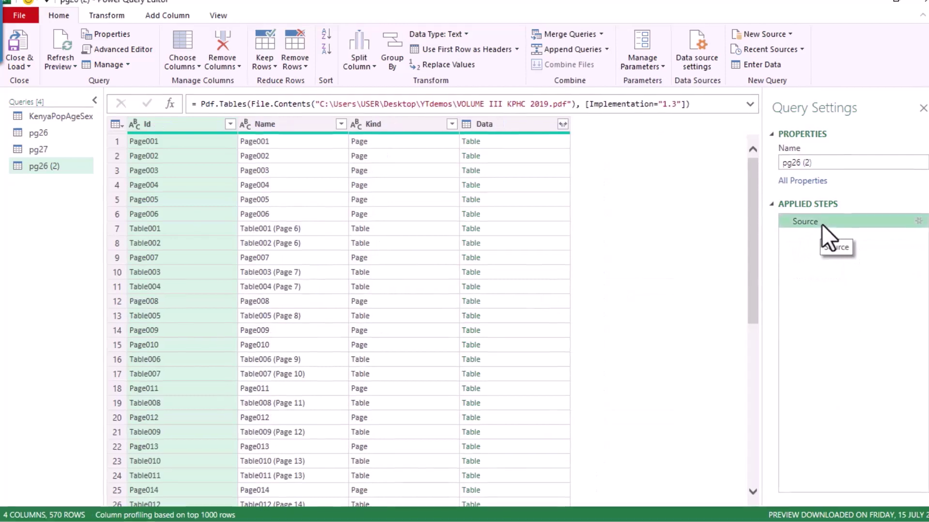
Add StartPage=26 and EndPage=27 after Implementation in the options record of the Source step's Pdf.Tables formula.
left_click(750, 104)
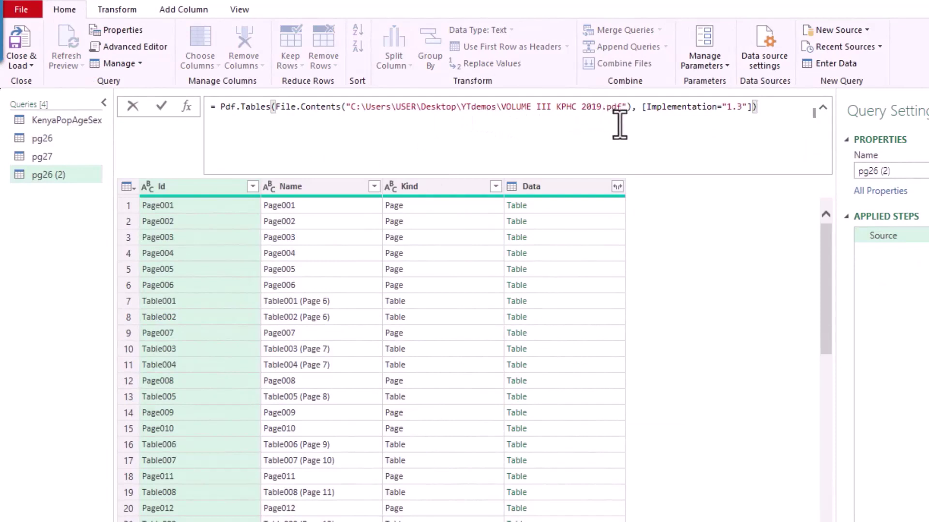
left_click_drag(642, 115, 753, 115)
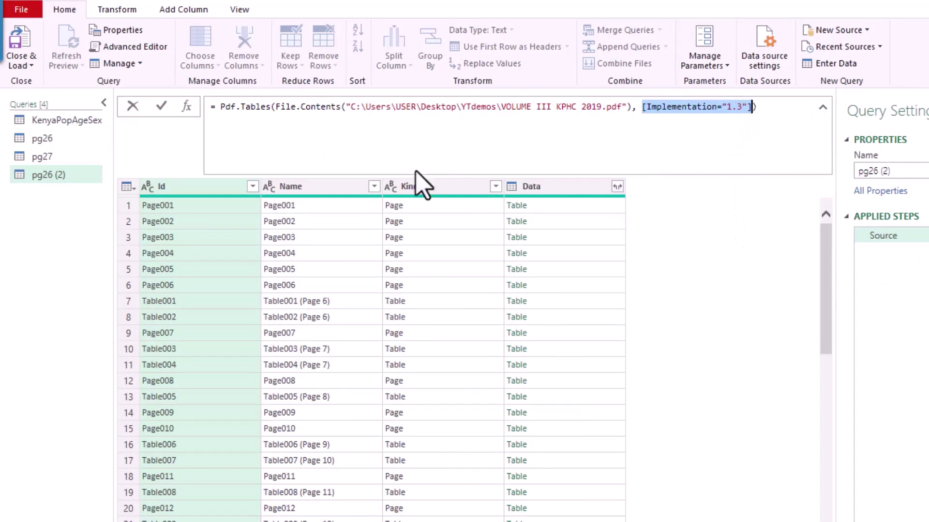
left_click(803, 298)
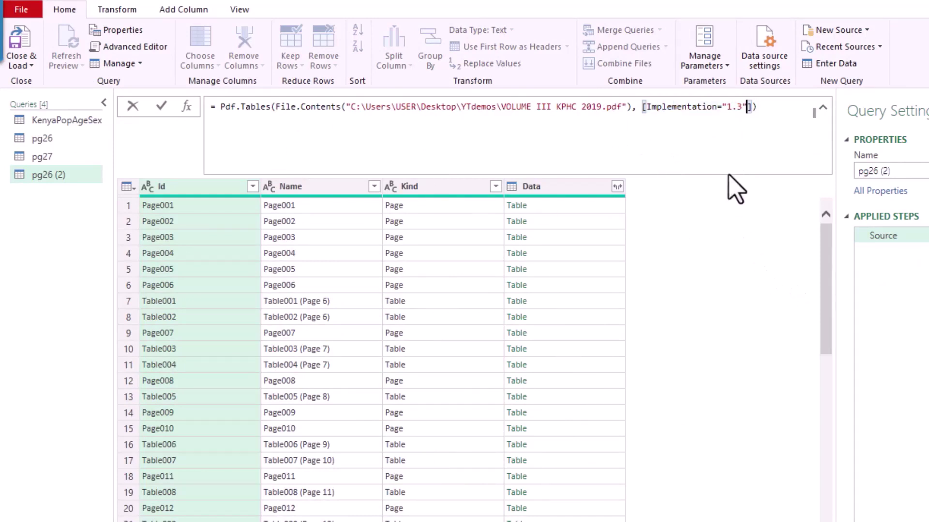
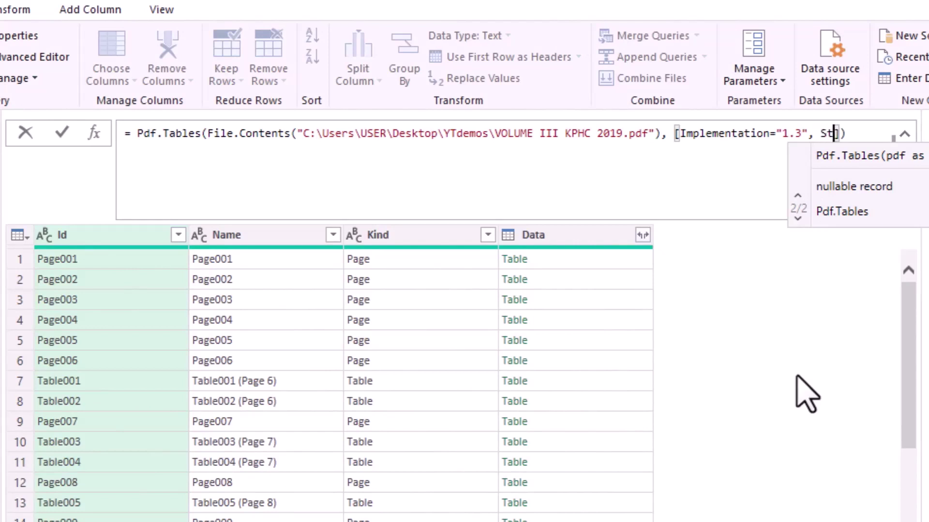
type("Page")
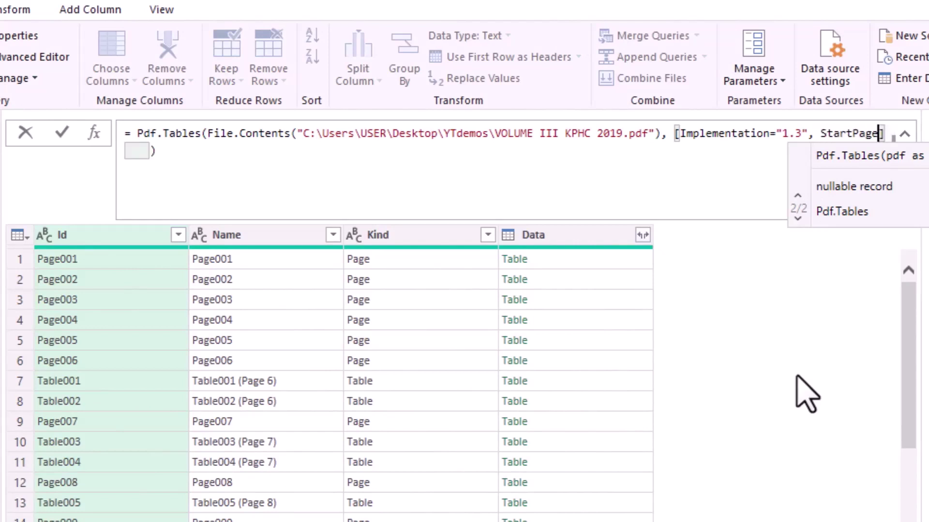
type("=")
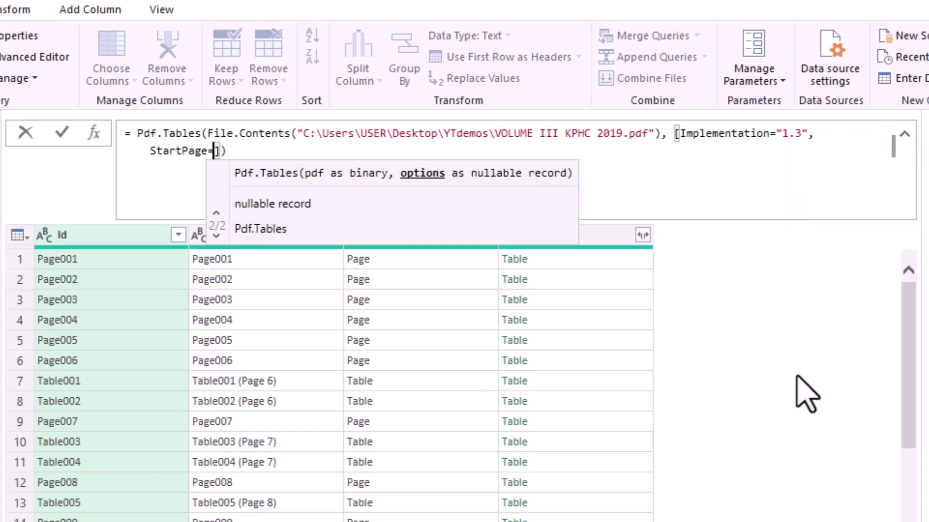
type("26")
type(", EndPa")
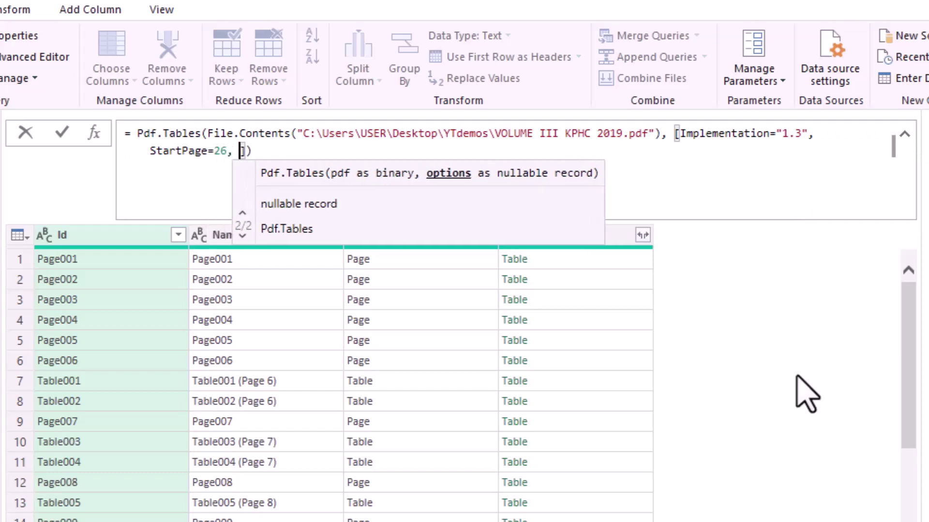
type("ge=27")
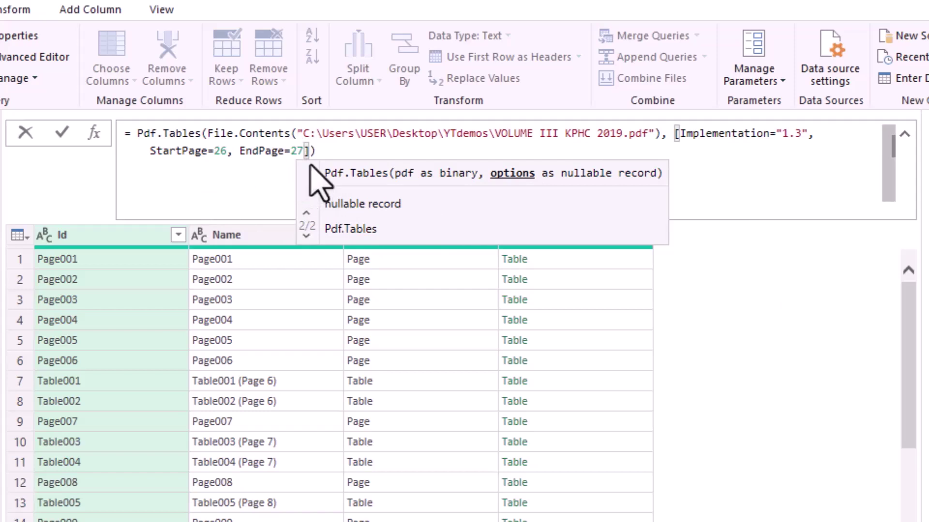
left_click(333, 154)
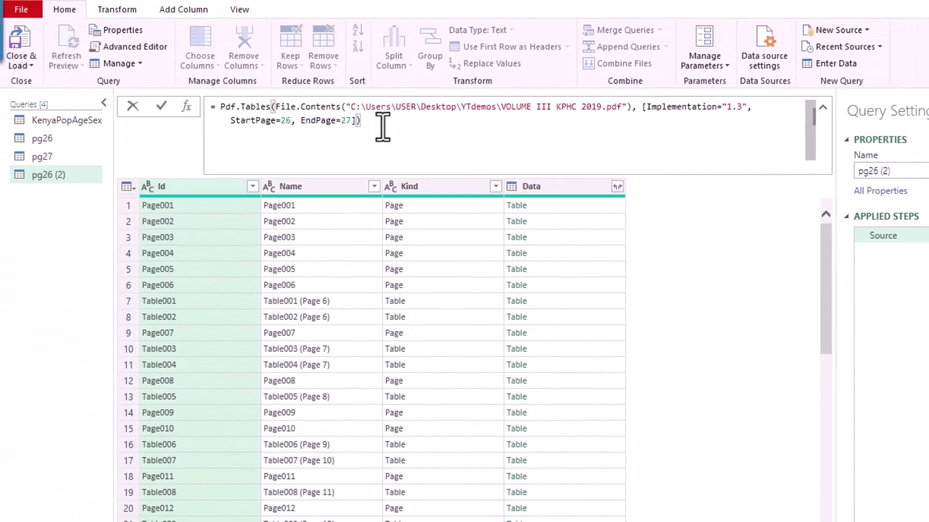
key("Return")
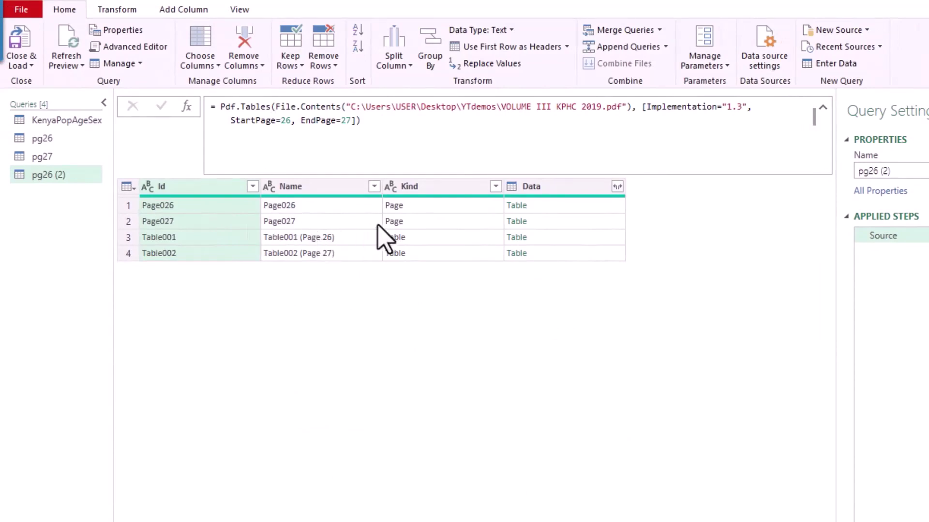
Filter the Kind column to exclude Page entries and keep only Table entries.
left_click(442, 190)
left_click(449, 209)
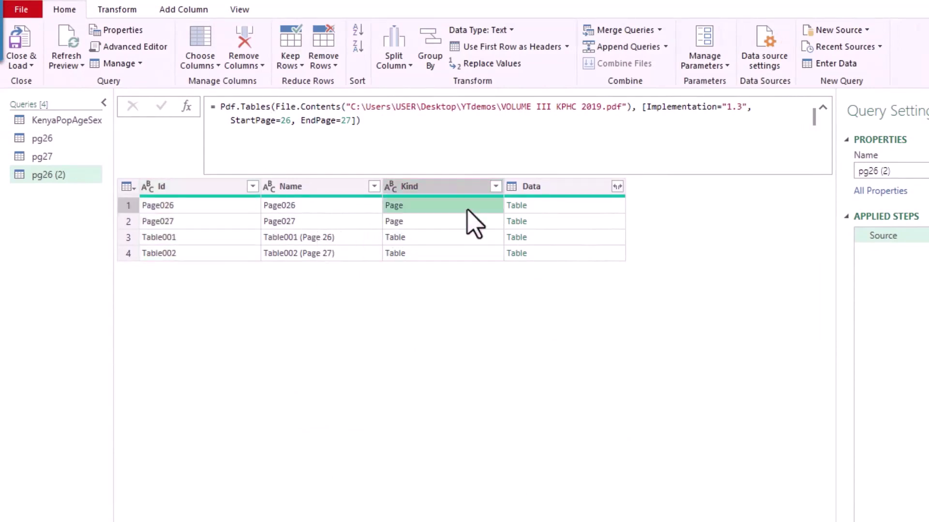
left_click(447, 223)
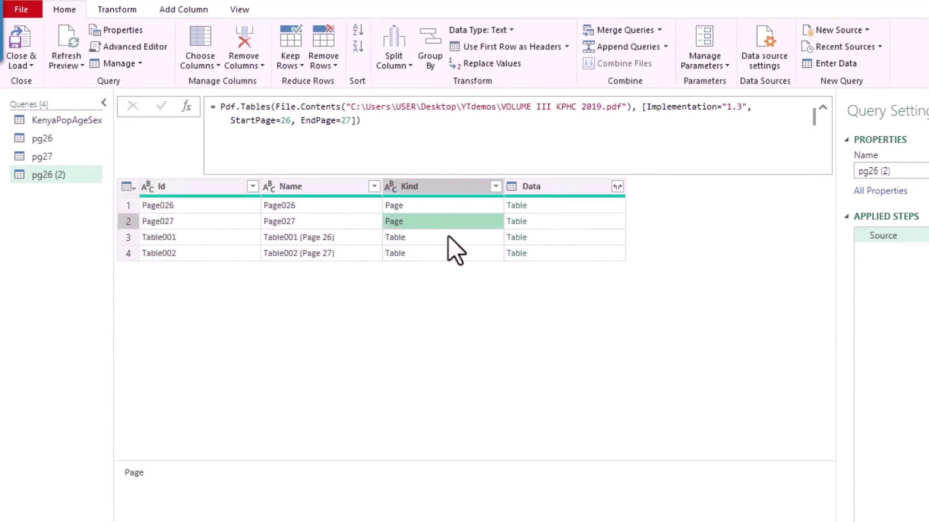
left_click(450, 238)
left_click(450, 255)
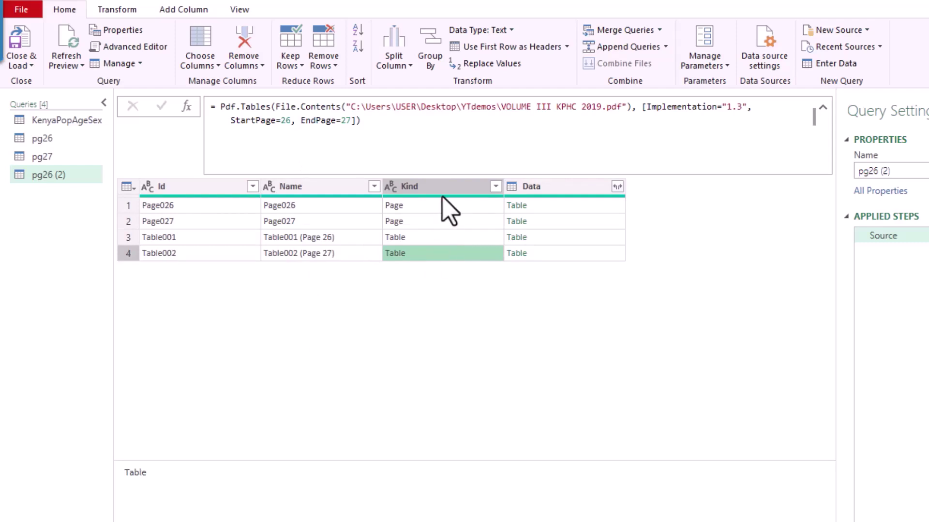
left_click(495, 187)
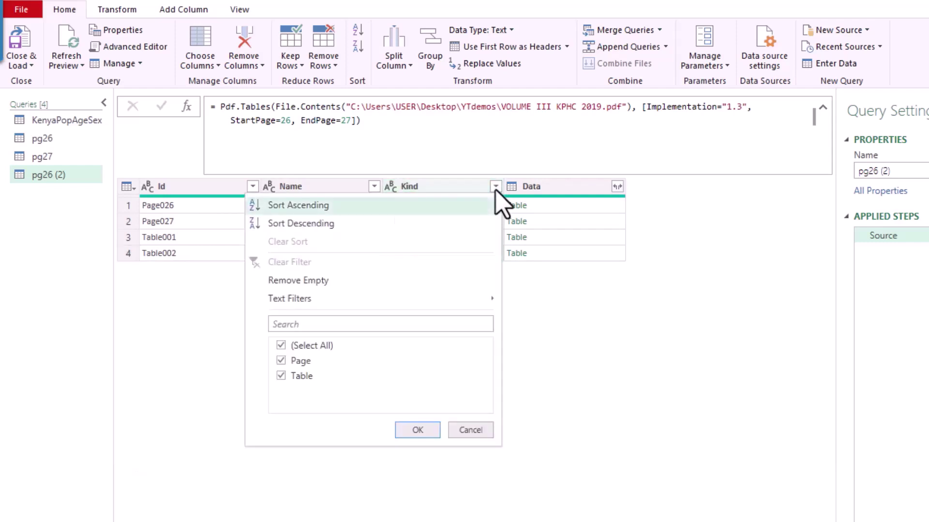
left_click(281, 361)
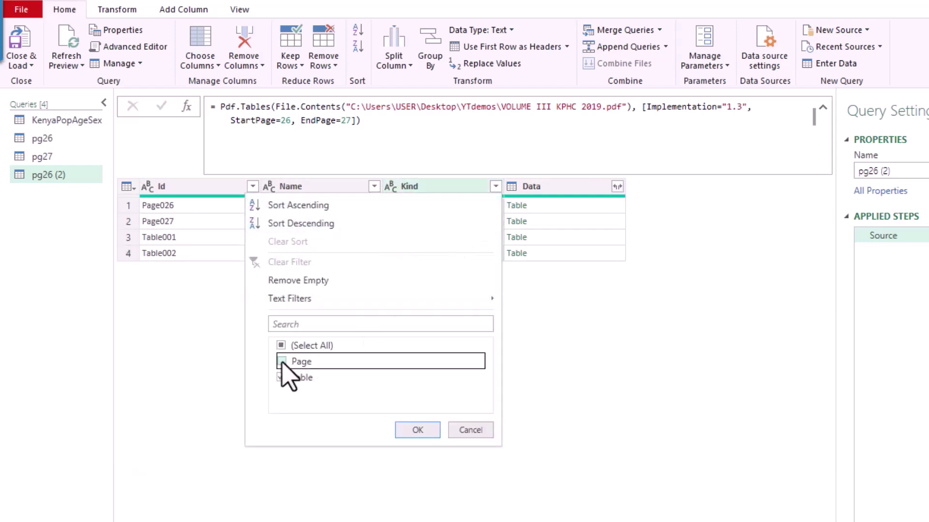
left_click(414, 432)
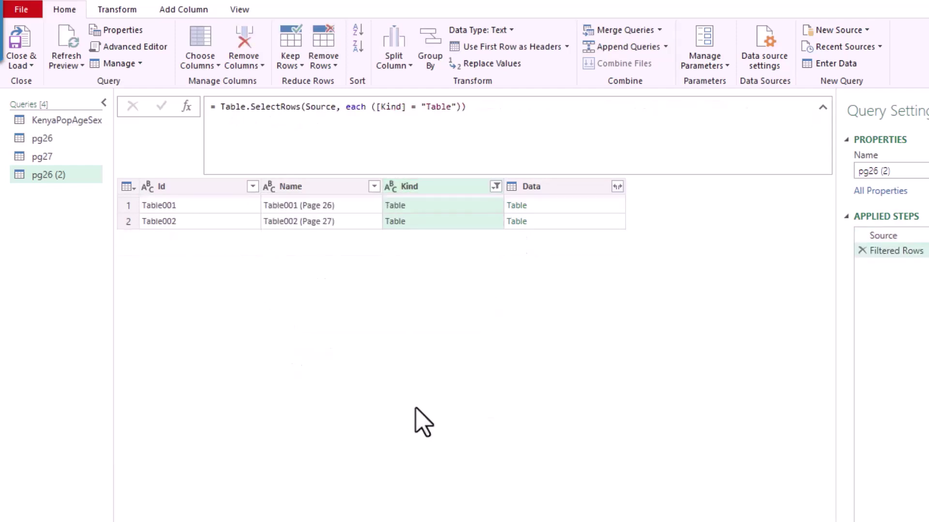
Preview the nested page 26 table, and remove all columns except Data.
left_click(329, 205)
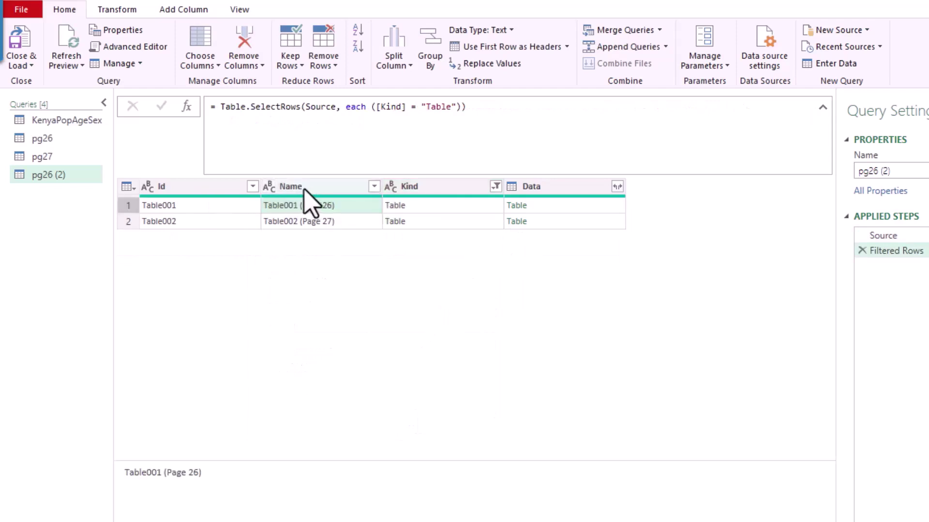
left_click(339, 188)
left_click(424, 192)
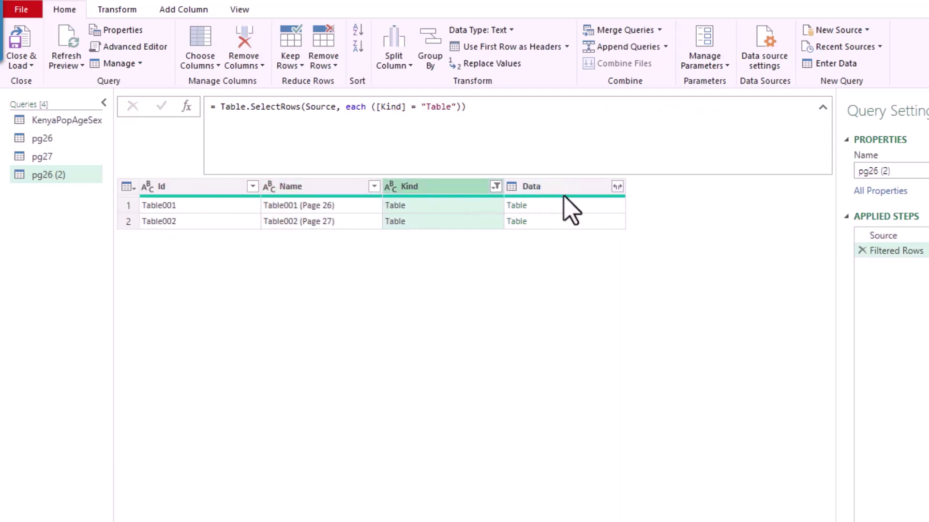
left_click(580, 205)
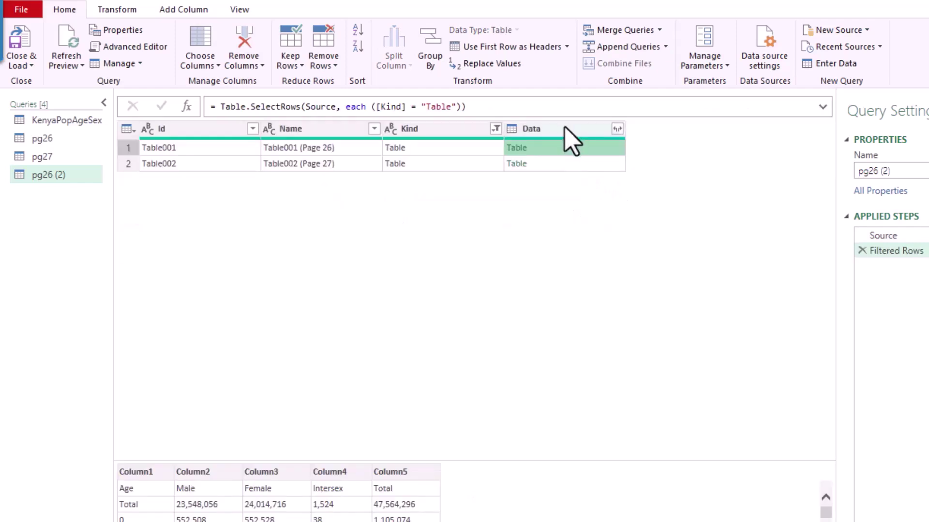
right_click(564, 127)
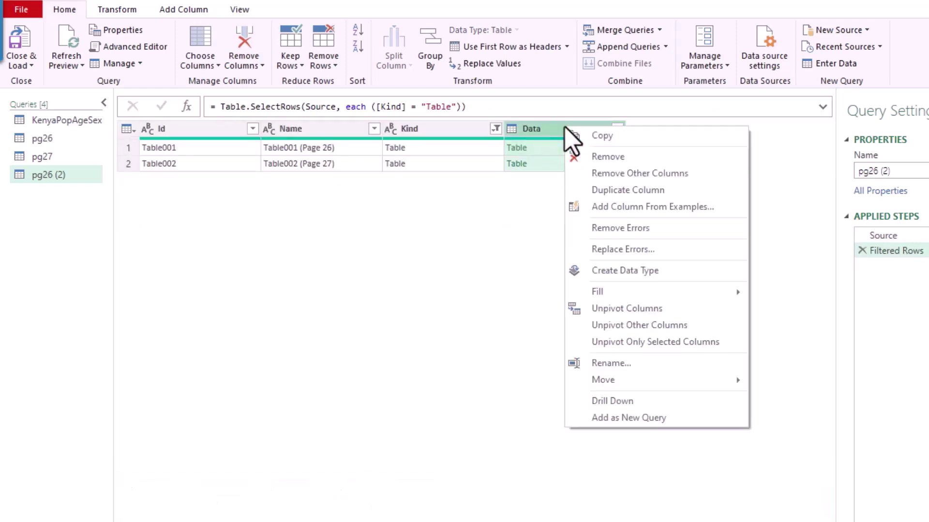
left_click(708, 180)
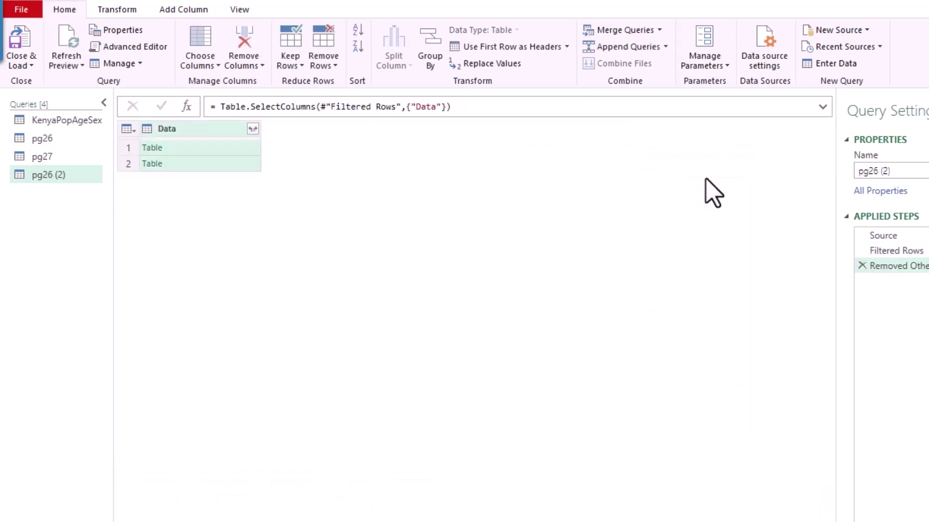
Expand the Data column into Column1 to Column5 without using the original column name as prefix.
left_click(254, 164)
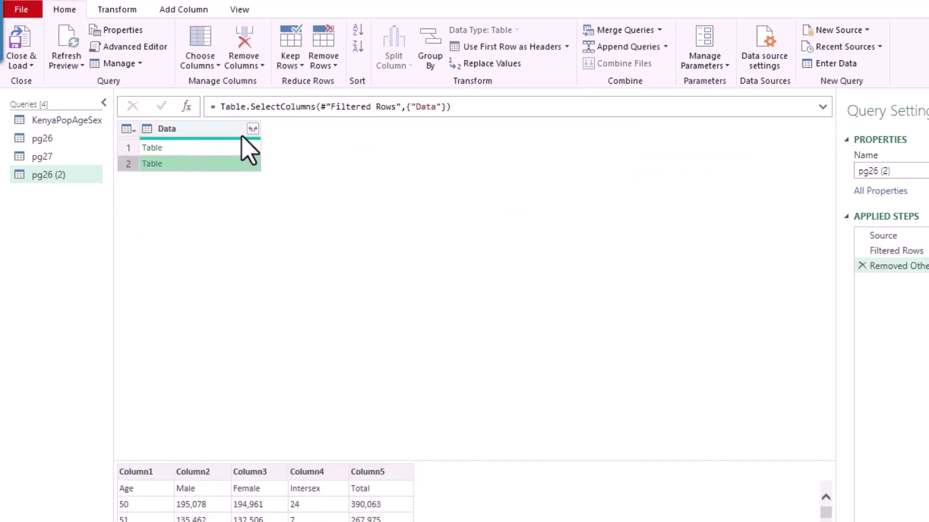
left_click(252, 129)
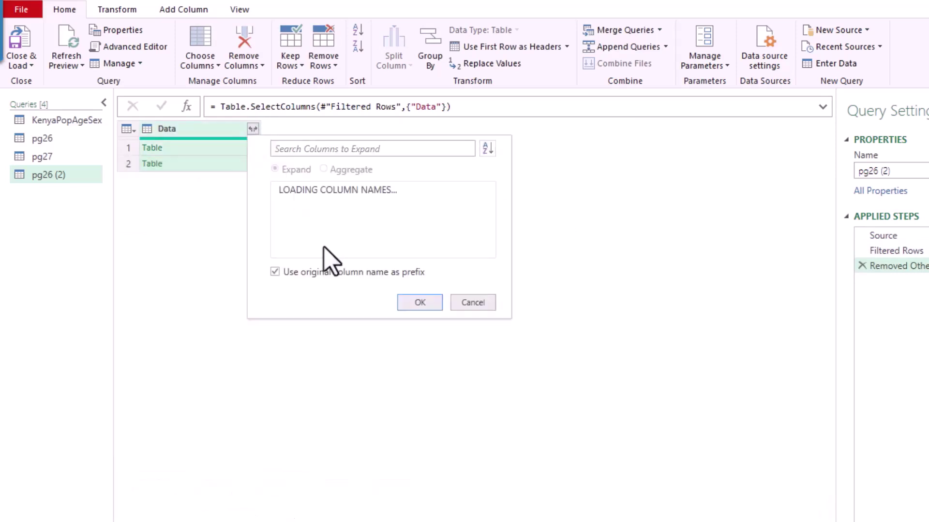
left_click(275, 288)
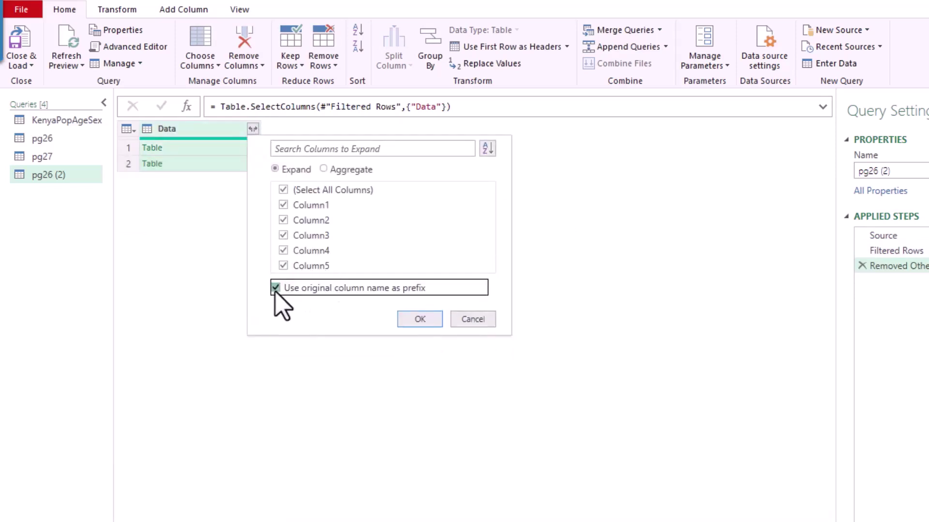
left_click(428, 321)
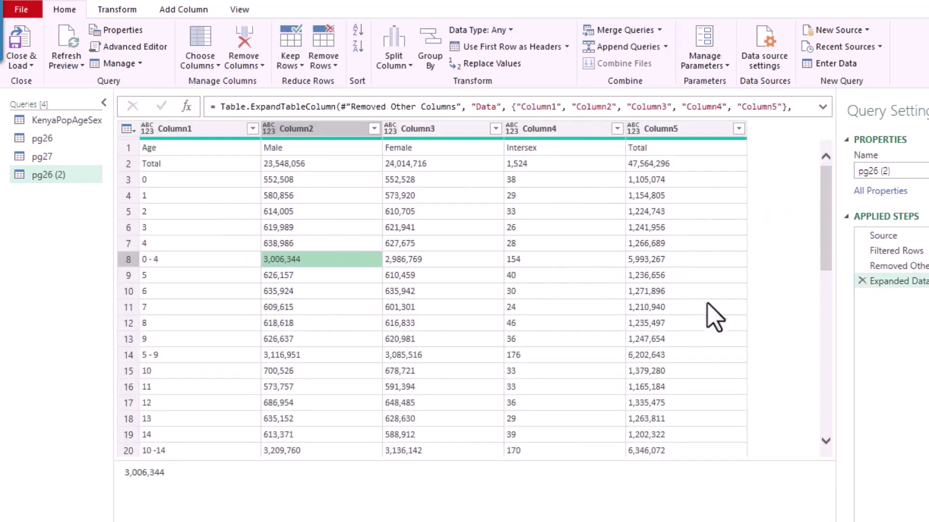
Examine the expanded rows where the page 26 data ends and the page 27 data begins, including the header row.
scroll(826, 250, "down", 1)
left_click_drag(826, 252, 824, 383)
left_click(166, 230)
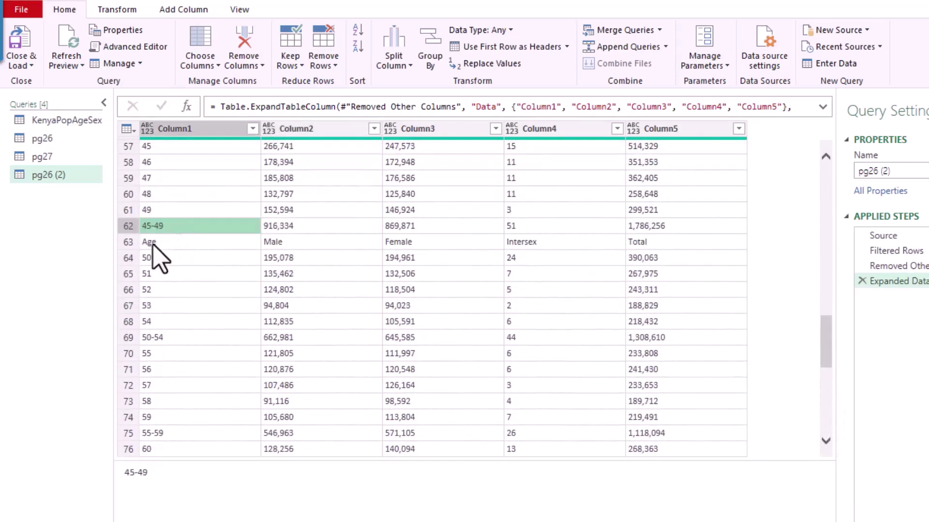
left_click(153, 243)
left_click(128, 243)
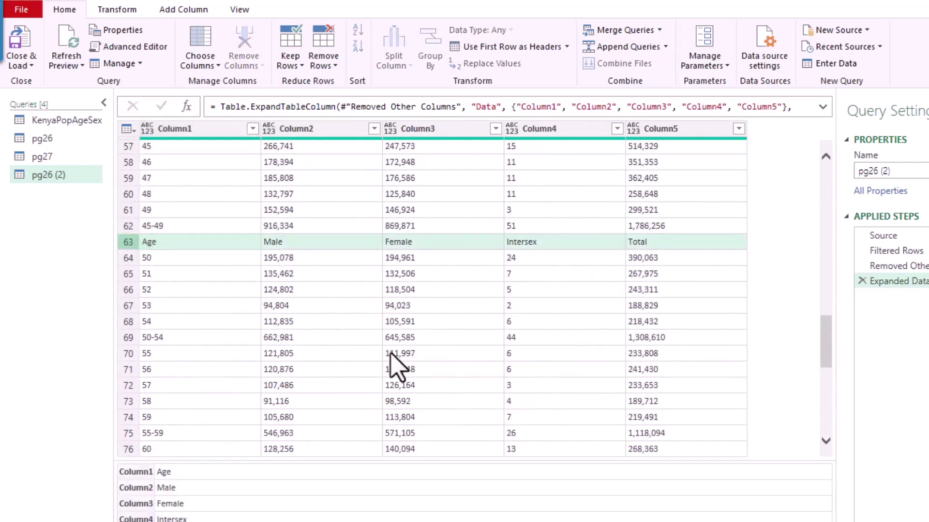
left_click_drag(828, 352, 828, 186)
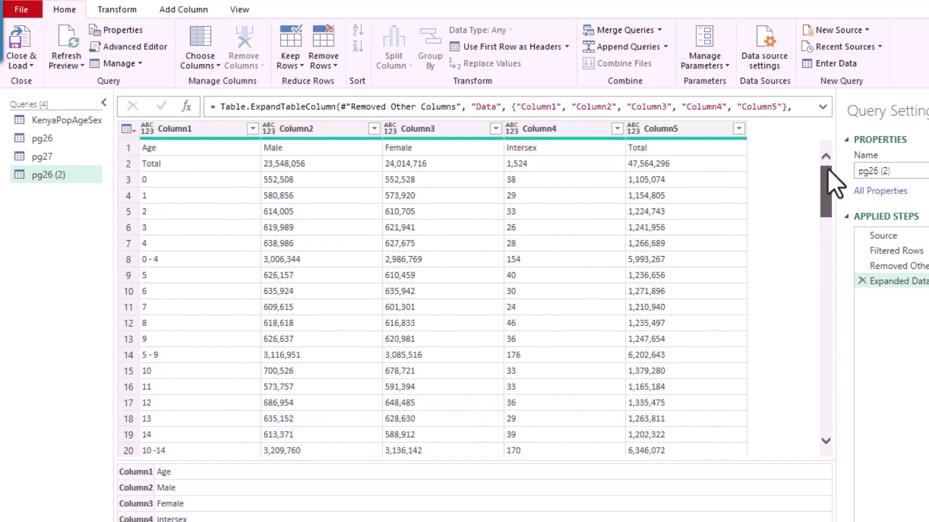
left_click(208, 196)
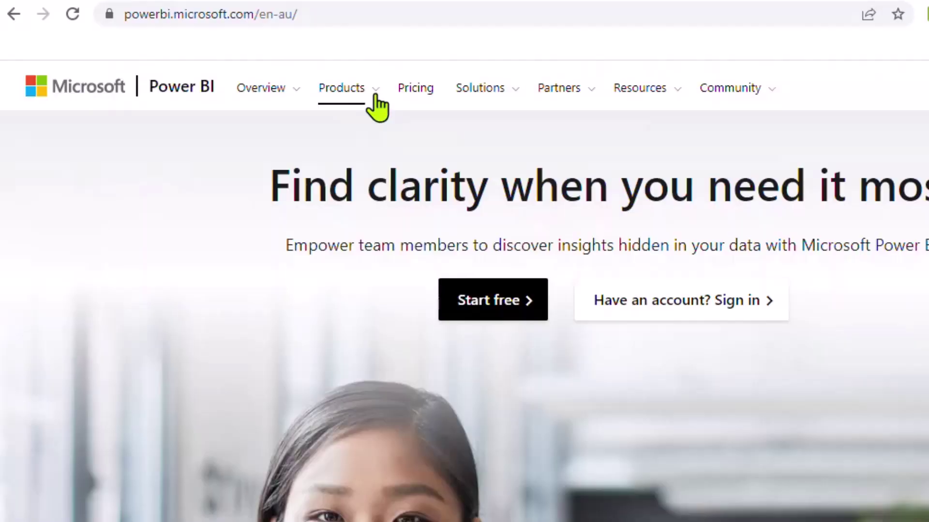
Open the Power BI Desktop product page on the Microsoft Power BI website in the browser.
left_click(376, 104)
left_click(373, 142)
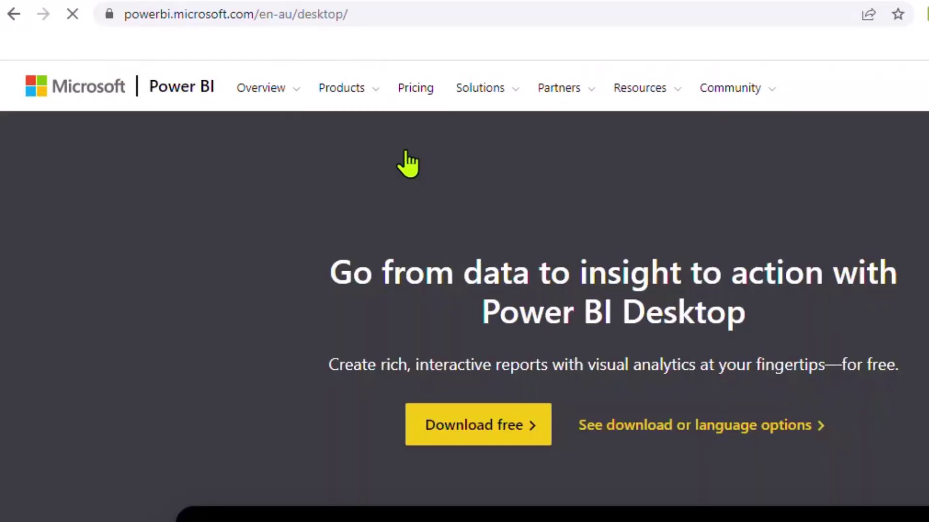